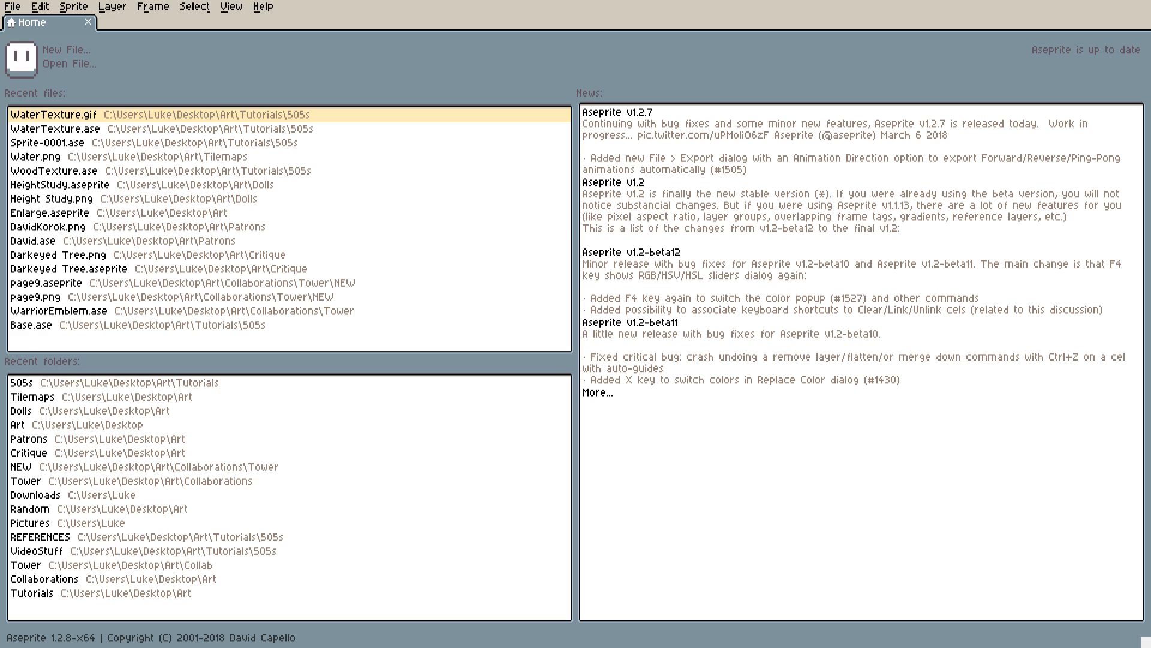
Create a new 32 by 32 px RGBA sprite with a transparent background
key(Down)
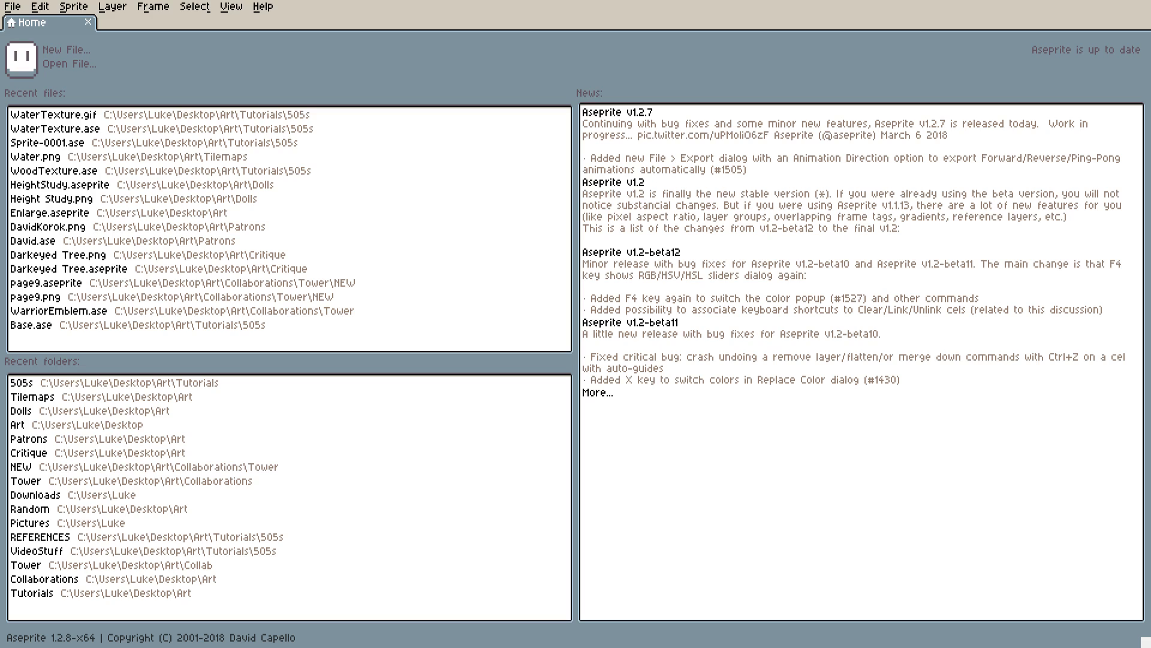
key(Down)
click(67, 50)
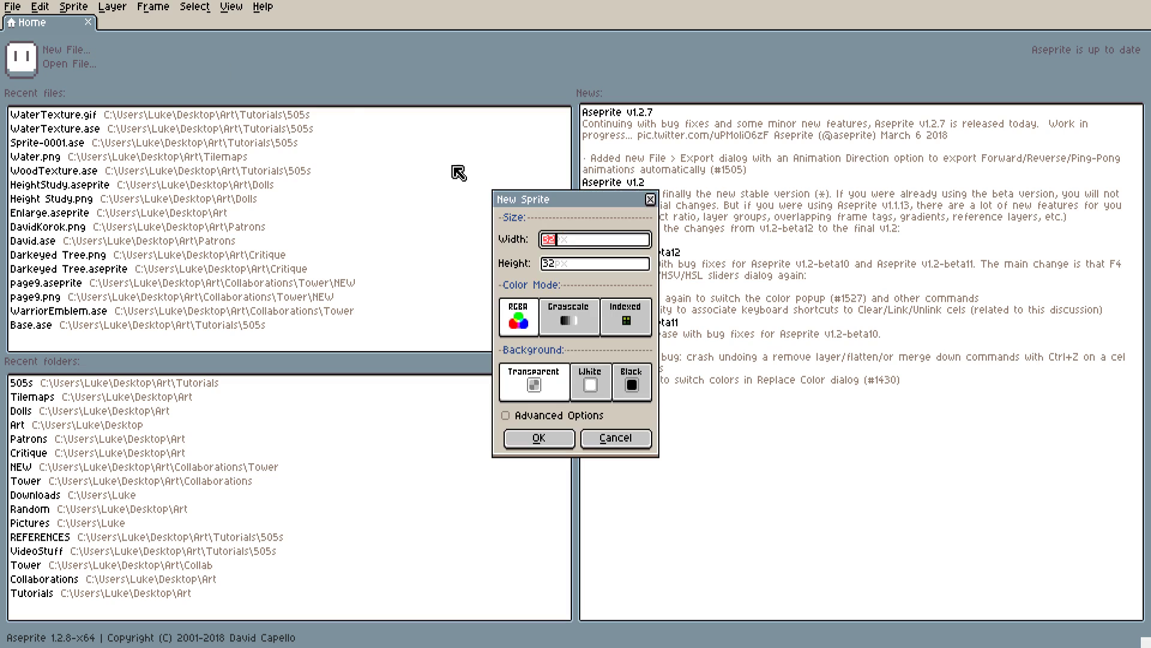
click(548, 440)
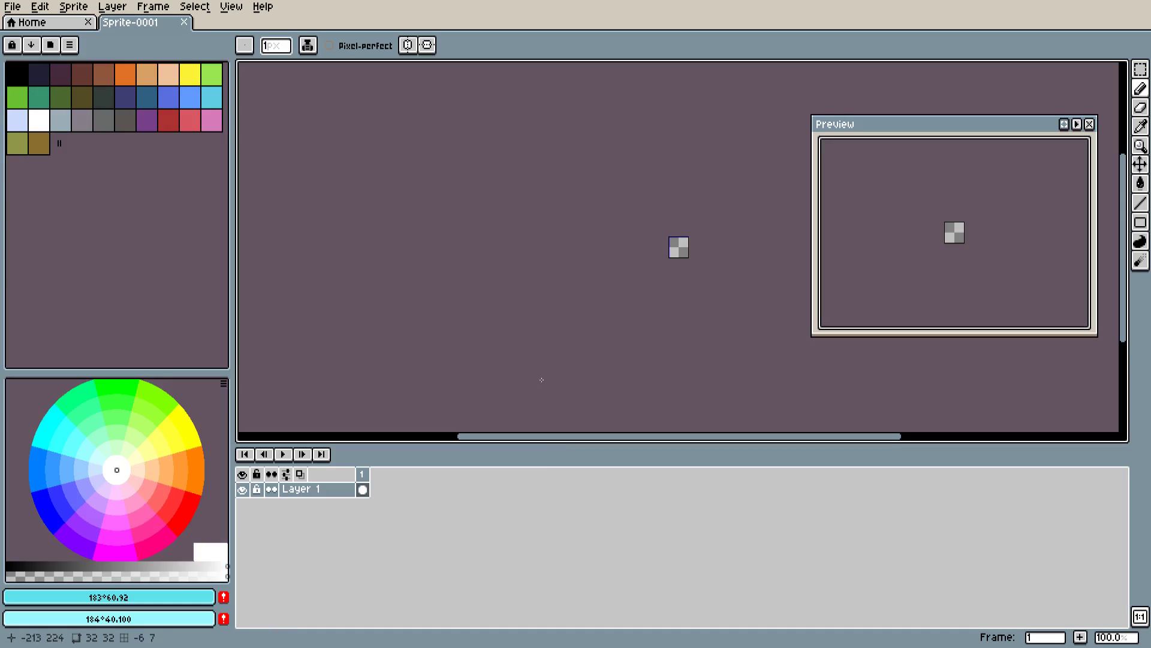
Turn on tiled mode in both axes for the new sprite
drag(588, 234, 450, 205)
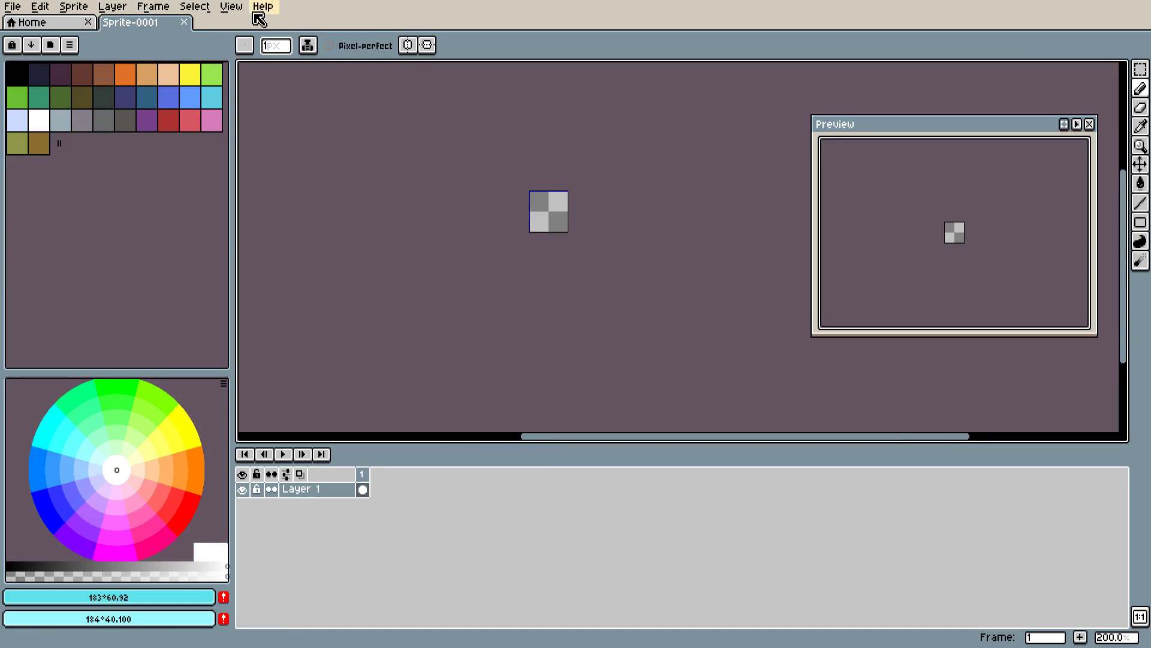
click(233, 9)
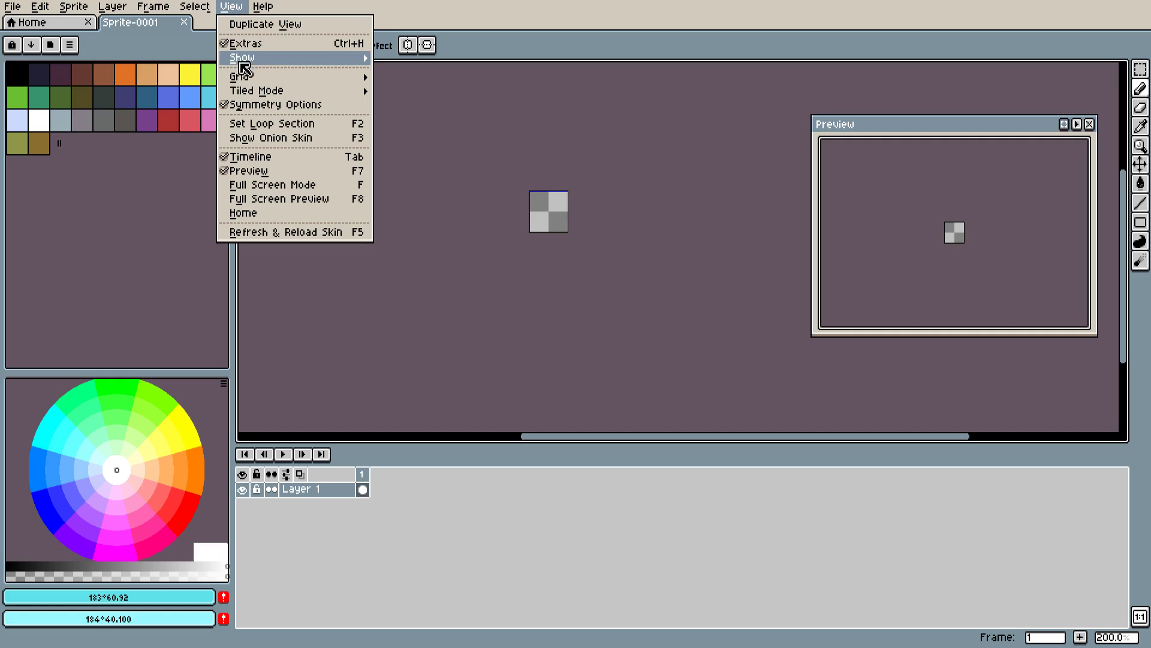
mouse_move(304, 95)
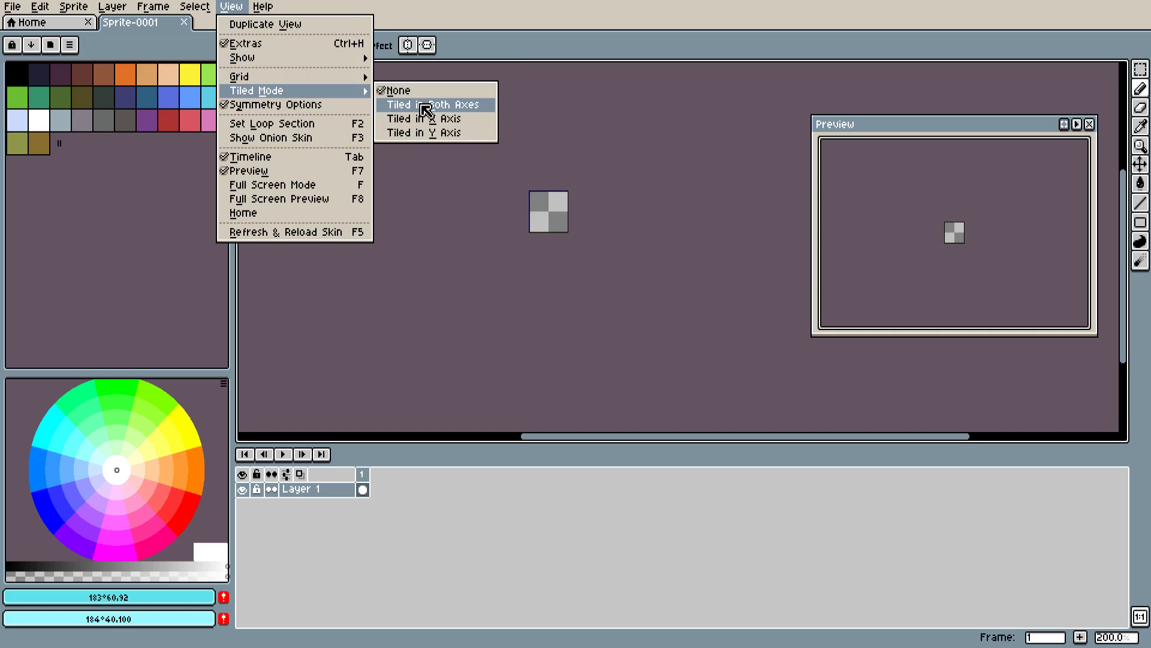
click(426, 106)
Fill the whole tile with the light cyan-blue palette colour at index 19 using the Paint Bucket
scroll(619, 197, up, 4)
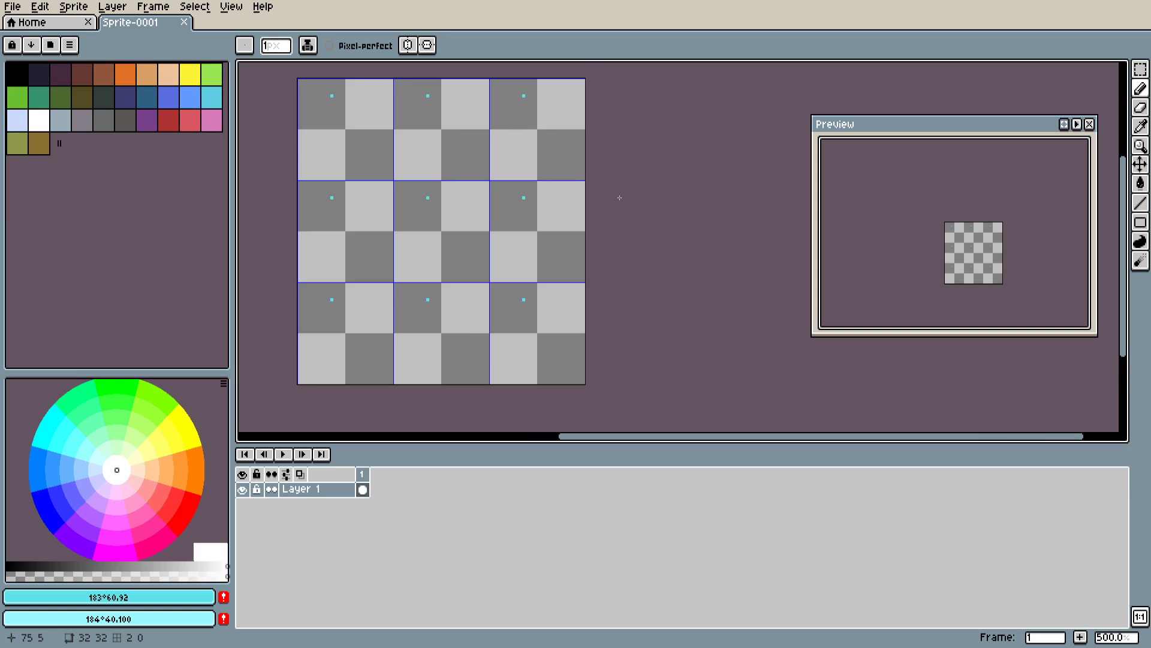
drag(604, 195, 743, 210)
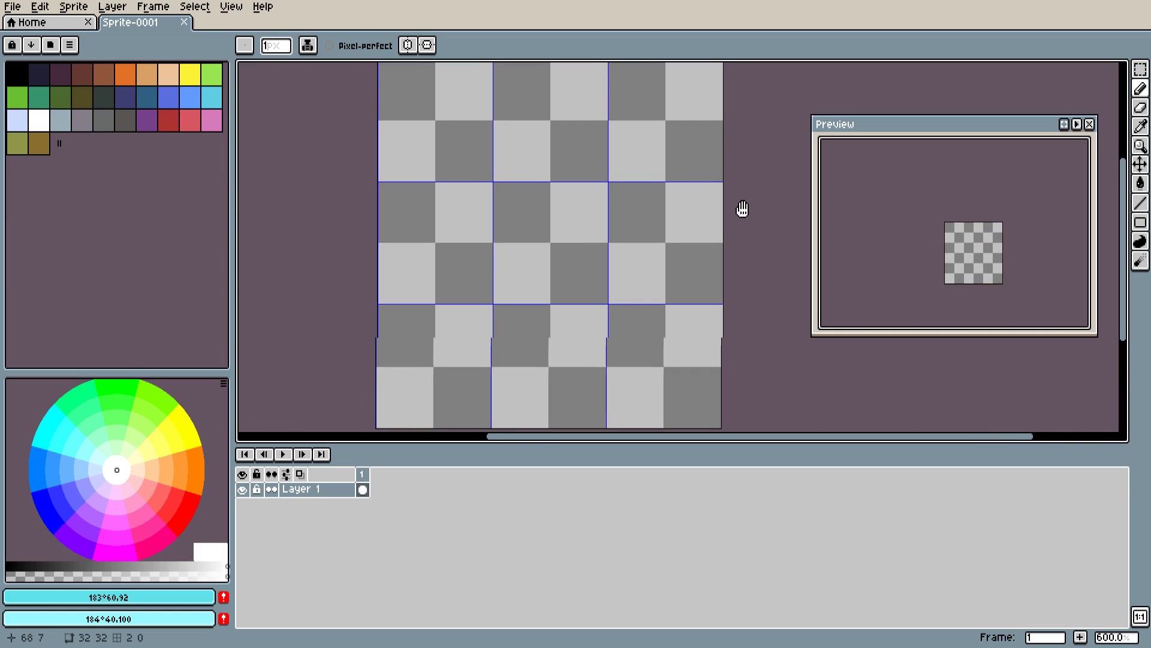
scroll(743, 208, down, 1)
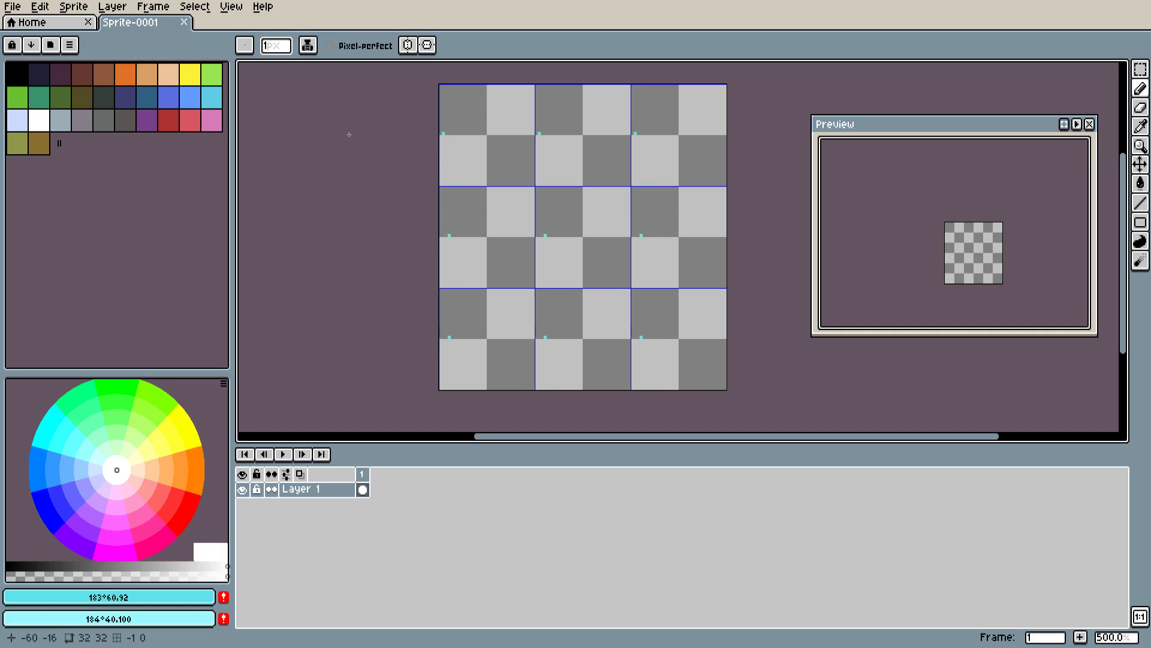
key(g)
click(212, 97)
click(545, 226)
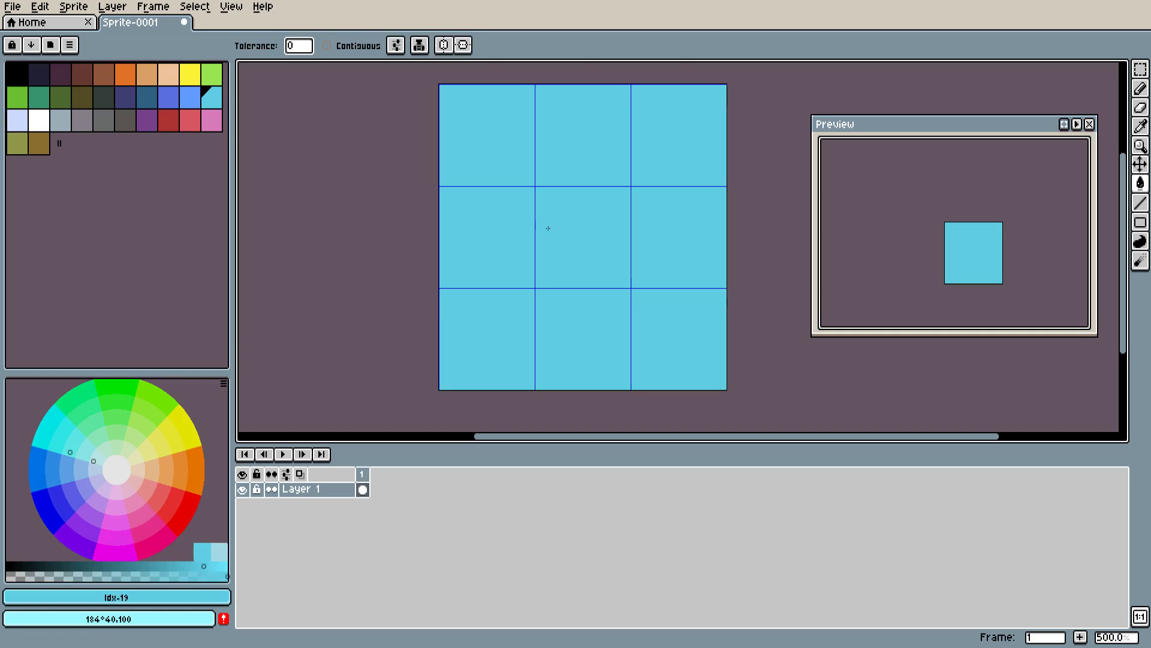
Draw a seamless network of rounded water cells with the 1 px Pencil in pale blue (HSV 190, 29, 89), crossing the tile edges
drag(563, 226, 538, 237)
scroll(523, 198, up, 1)
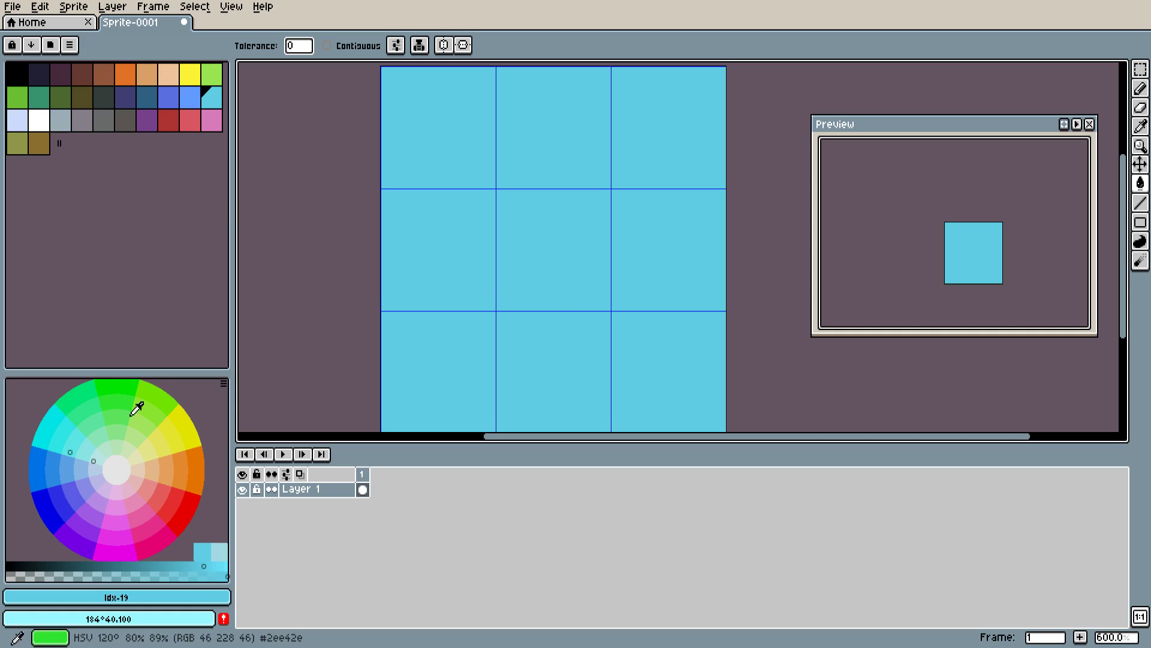
click(222, 546)
key(b)
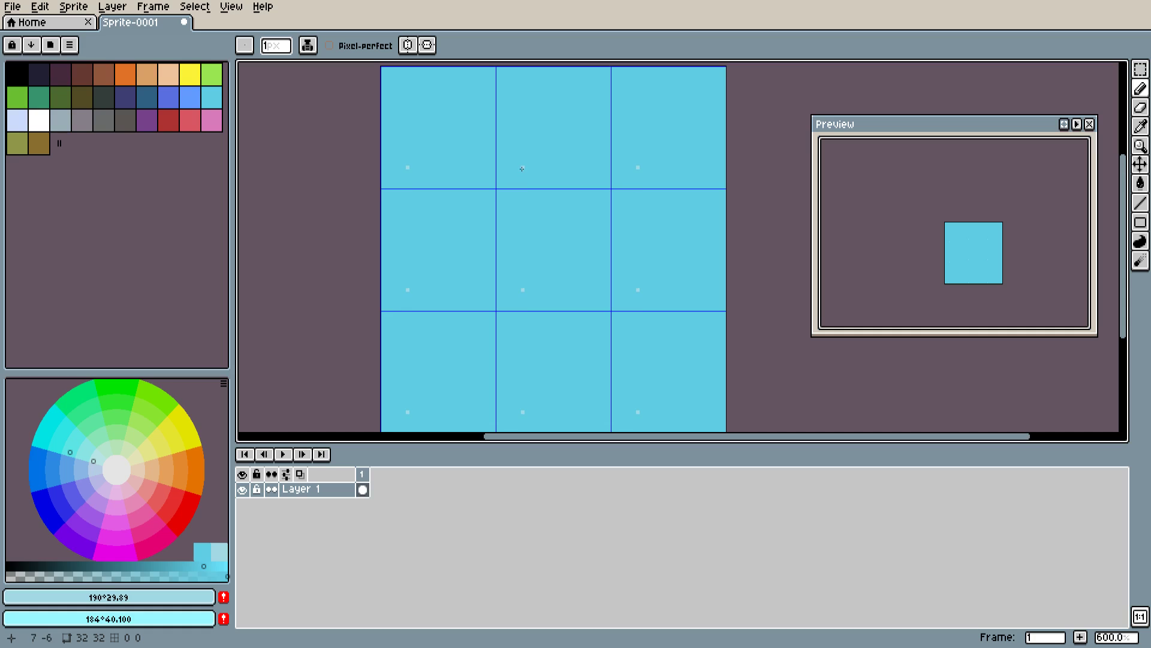
mouse_move(522, 168)
mouse_down()
mouse_move(487, 165)
mouse_move(469, 191)
mouse_move(479, 215)
mouse_move(521, 214)
mouse_move(536, 190)
mouse_move(524, 168)
mouse_up()
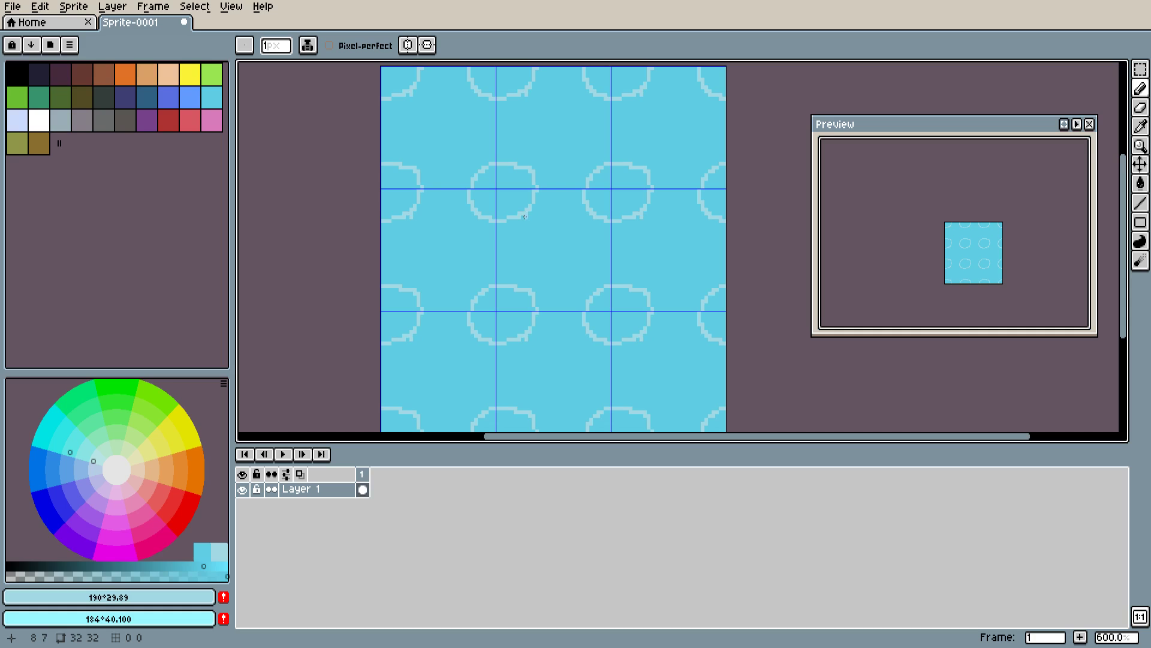
mouse_move(522, 216)
mouse_down()
mouse_move(517, 239)
mouse_move(546, 255)
mouse_move(564, 215)
mouse_move(533, 200)
mouse_move(554, 149)
mouse_move(589, 158)
mouse_move(593, 176)
mouse_move(560, 252)
mouse_move(581, 276)
mouse_move(618, 271)
mouse_move(630, 252)
mouse_up()
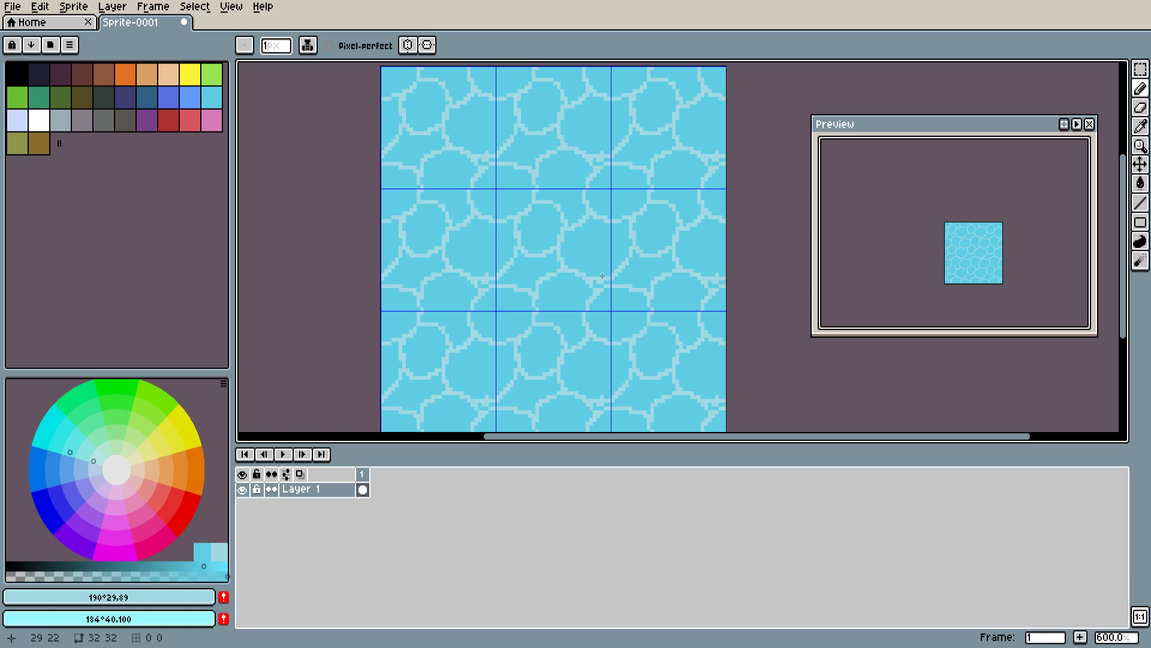
click(600, 237)
Fill in the pale line junction near the tile's upper edge, enclose a small cell beside it and thicken the adjoining line
scroll(569, 216, up, 3)
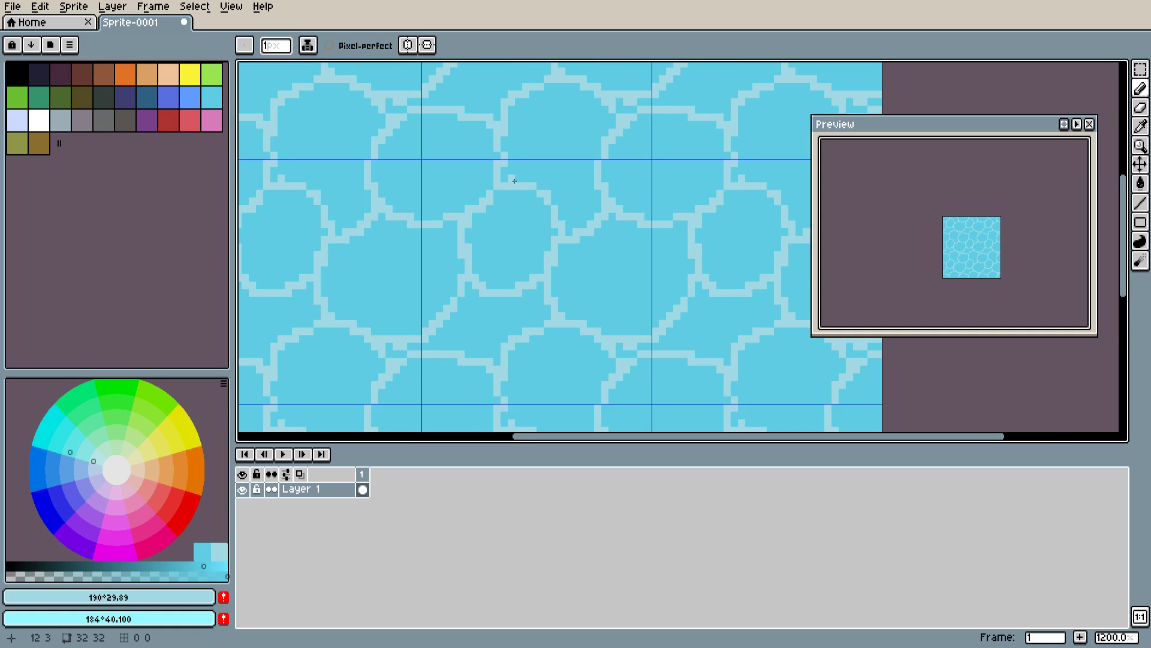
mouse_move(514, 181)
mouse_down()
mouse_move(505, 175)
mouse_move(520, 181)
mouse_up()
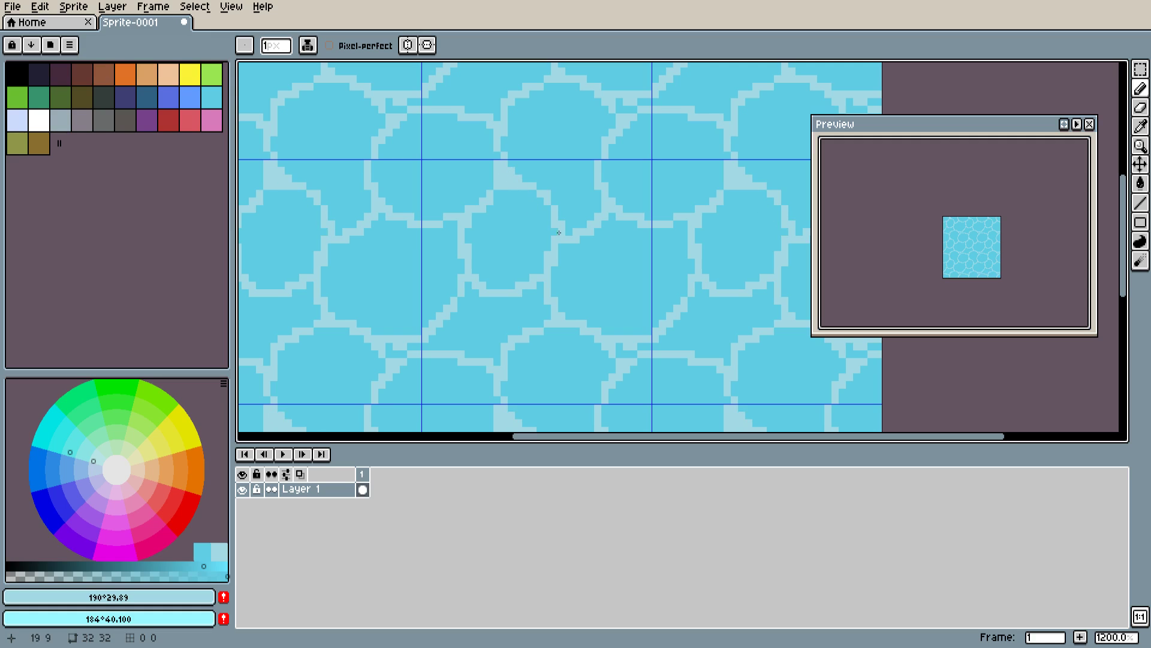
mouse_move(558, 232)
mouse_down()
mouse_move(573, 224)
mouse_move(541, 185)
mouse_move(549, 169)
mouse_move(570, 157)
mouse_move(593, 165)
mouse_up()
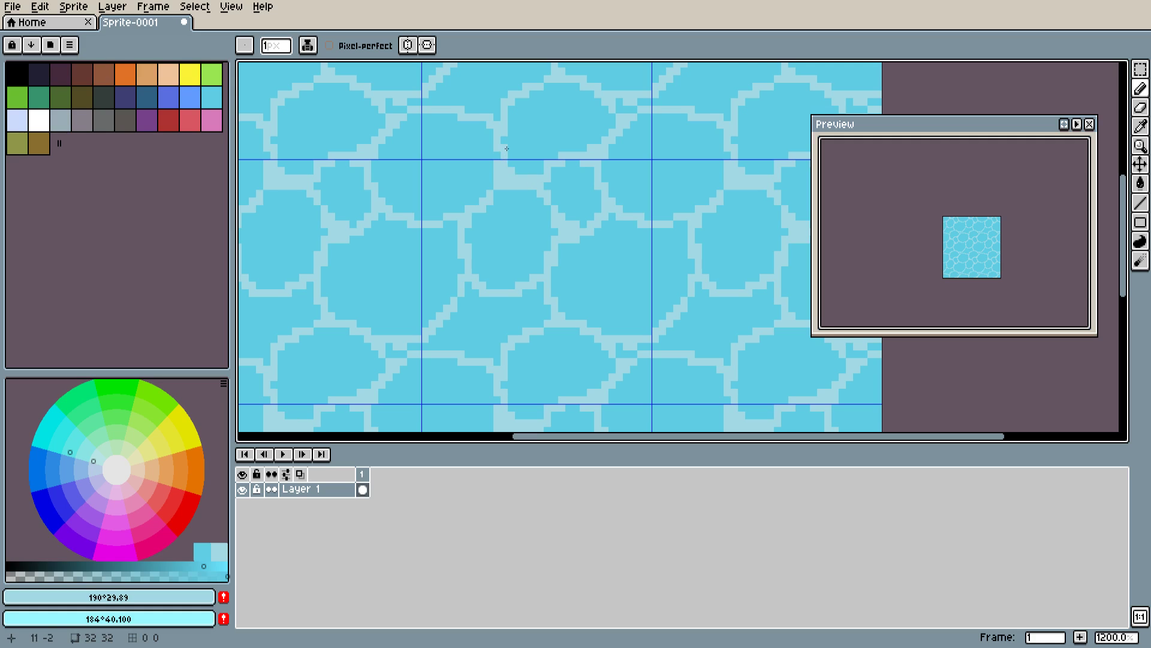
drag(507, 148, 516, 167)
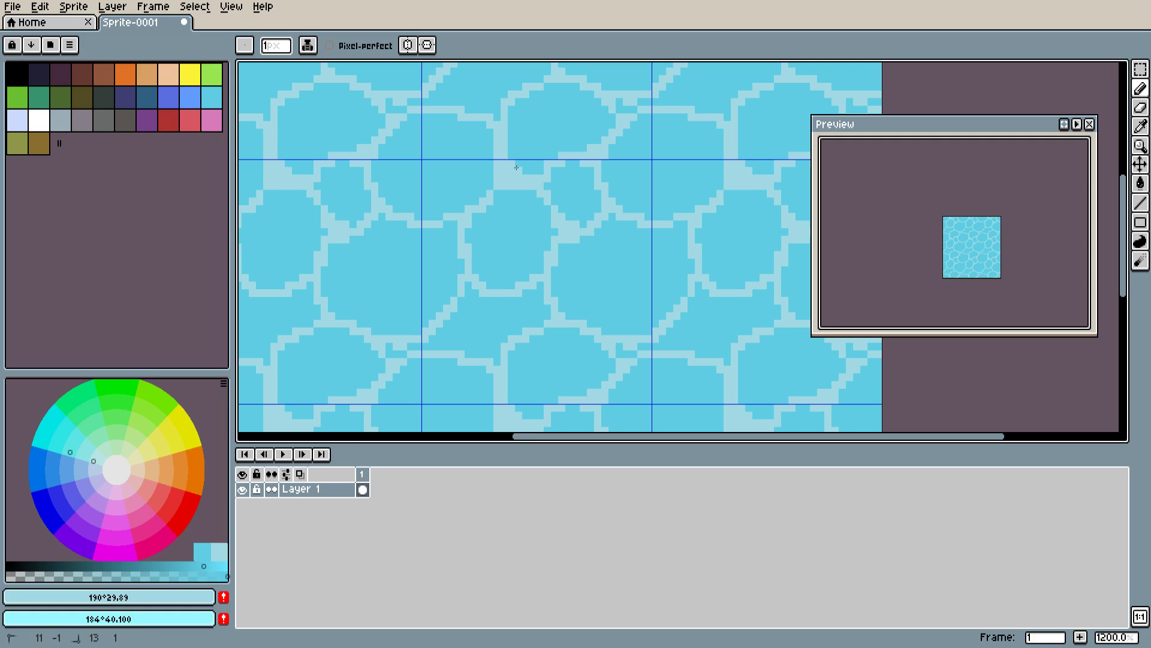
Thicken the pale junctions around the flat slanted cell in the lower part of the tile and round off its corners
drag(557, 238, 523, 223)
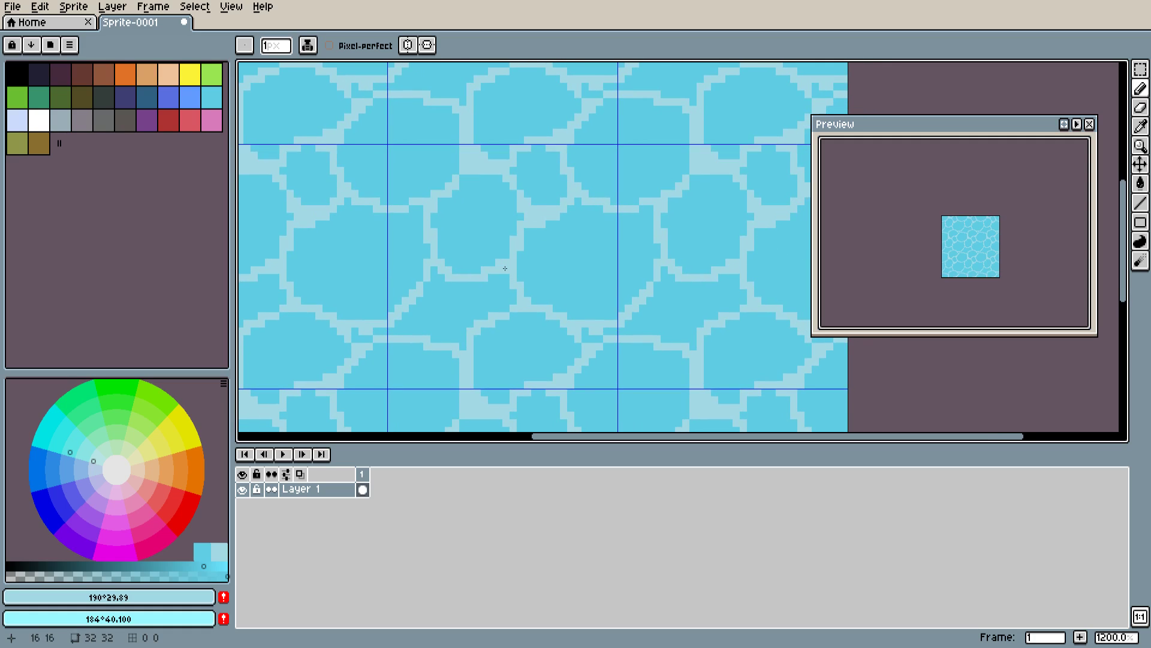
drag(478, 290, 585, 226)
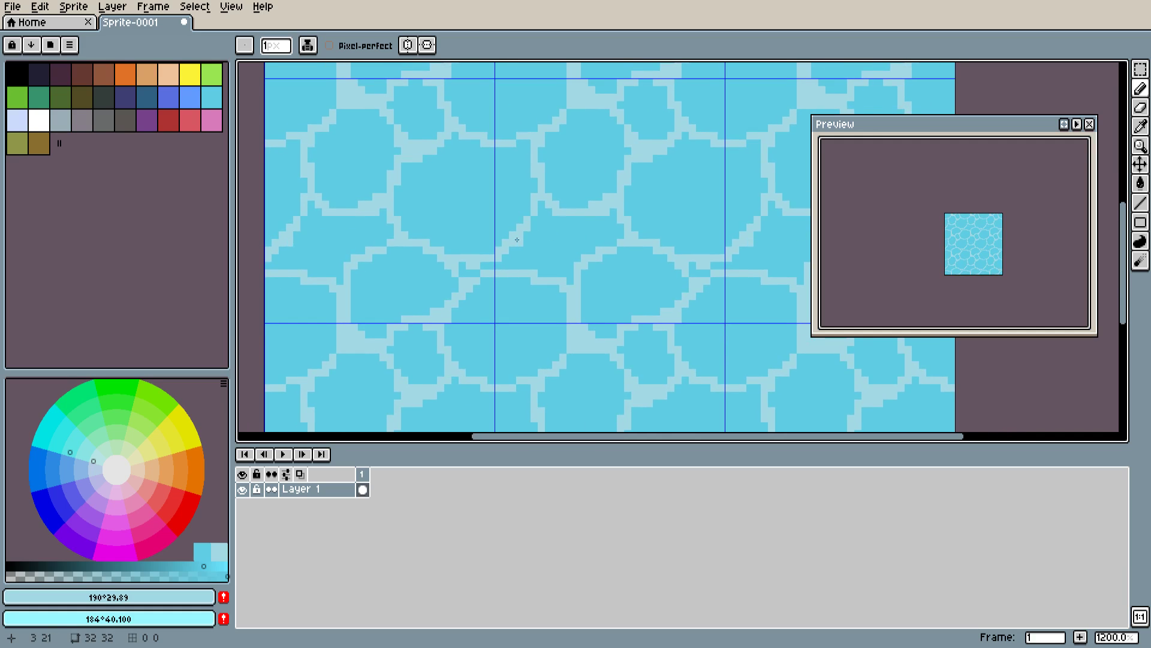
click(607, 211)
drag(608, 211, 621, 234)
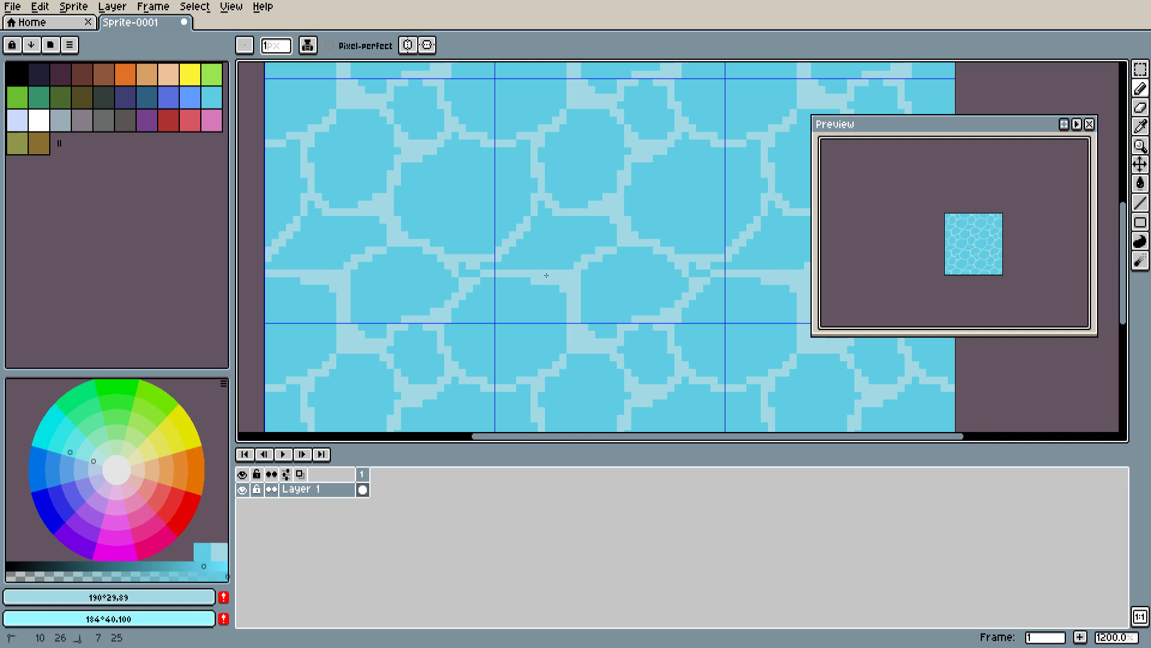
mouse_move(483, 269)
mouse_down()
mouse_move(506, 256)
mouse_move(515, 267)
mouse_move(478, 277)
mouse_up()
mouse_move(541, 211)
mouse_down()
mouse_move(509, 244)
mouse_move(527, 265)
mouse_up()
click(528, 217)
click(507, 296)
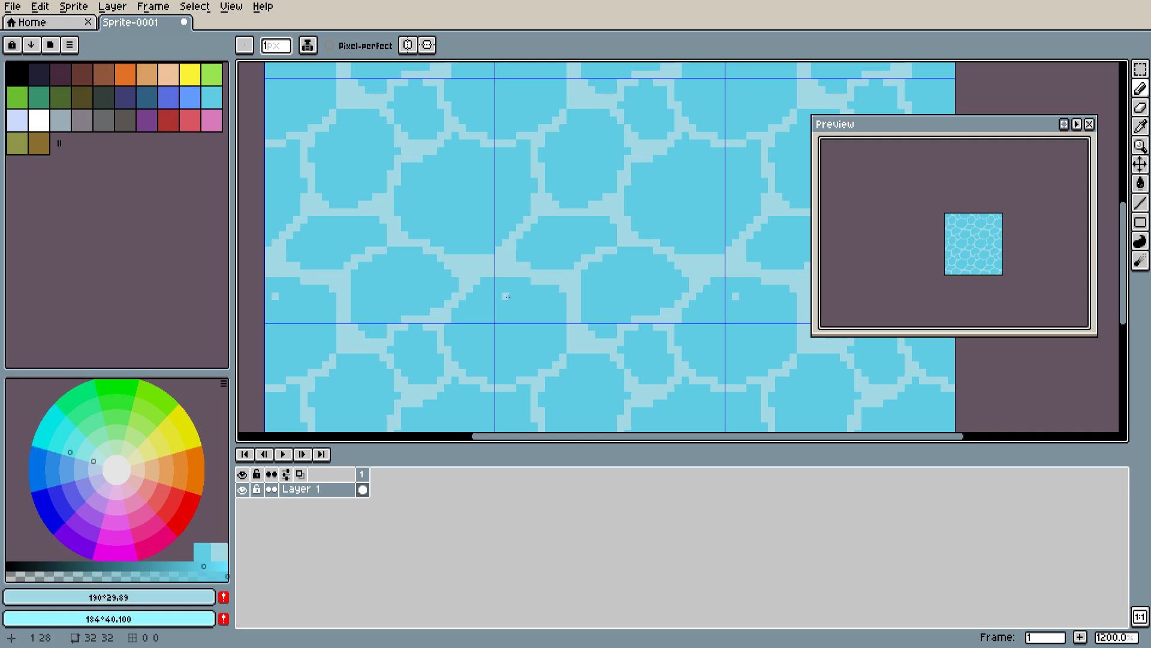
mouse_move(606, 235)
mouse_down()
mouse_move(613, 243)
mouse_move(606, 220)
mouse_up()
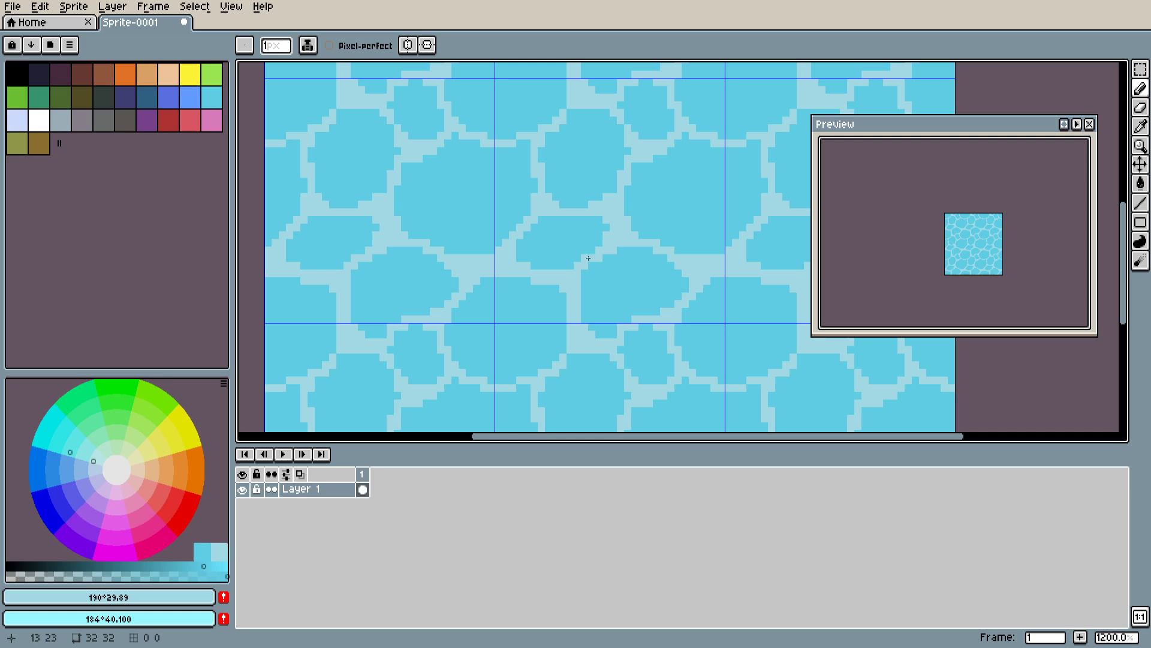
Thicken the pale outline around the small cell and the junction between it and the large cell
drag(573, 326, 598, 257)
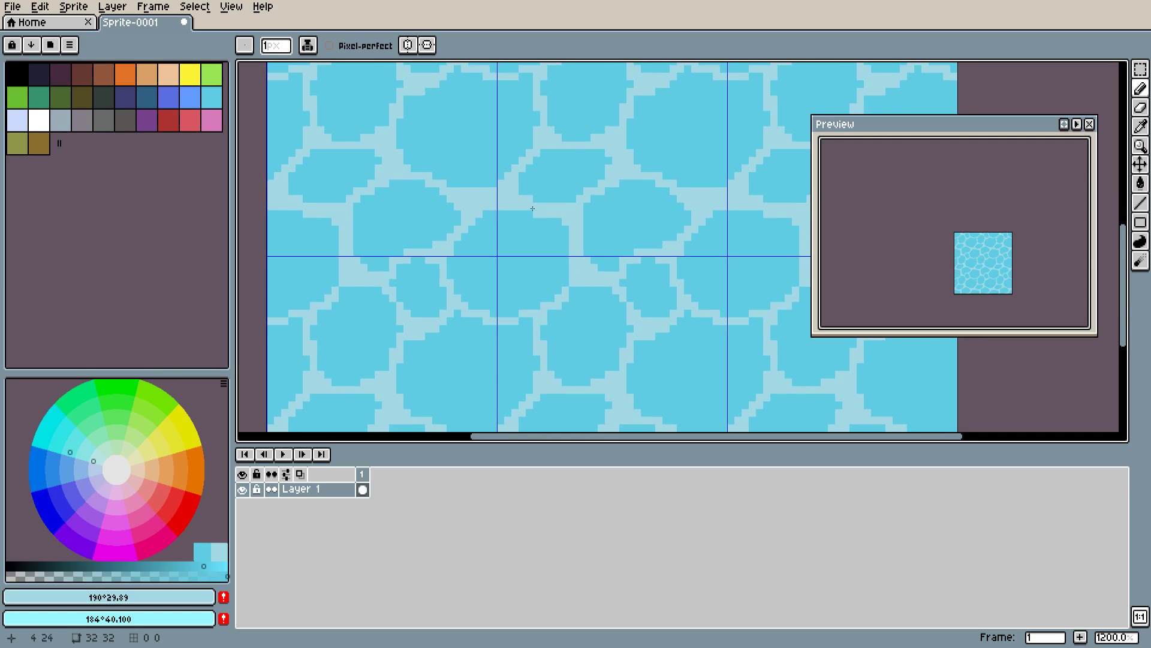
mouse_move(587, 166)
mouse_down()
mouse_move(576, 200)
mouse_move(556, 202)
mouse_up()
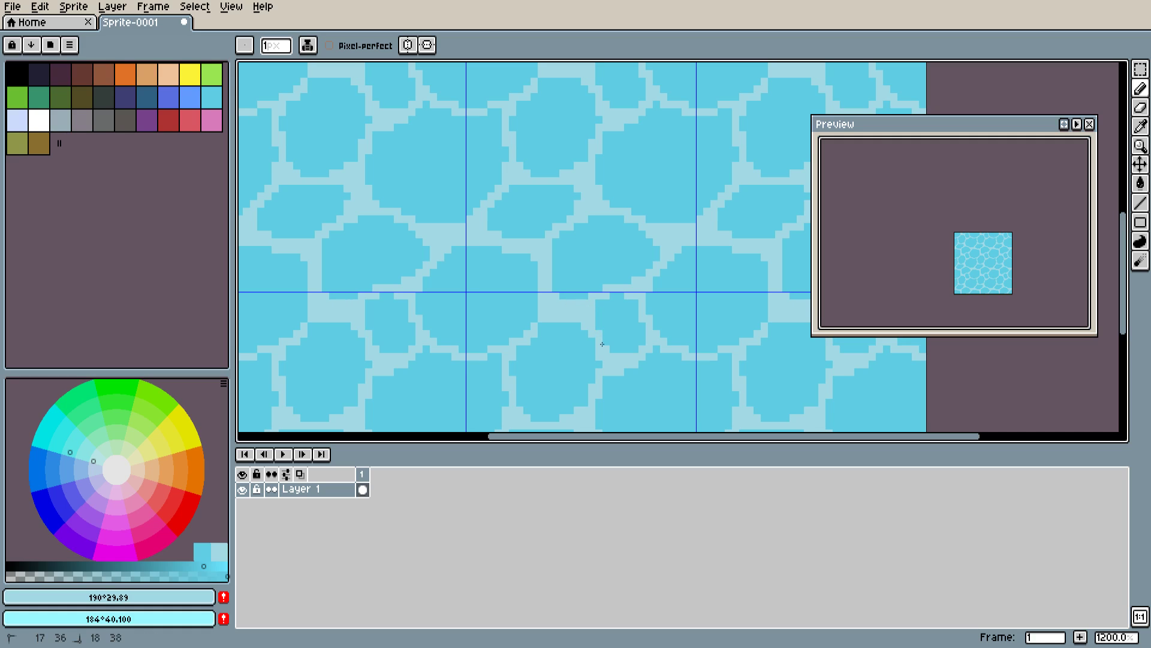
mouse_move(639, 301)
mouse_down()
mouse_move(658, 230)
mouse_move(545, 259)
mouse_move(630, 291)
mouse_up()
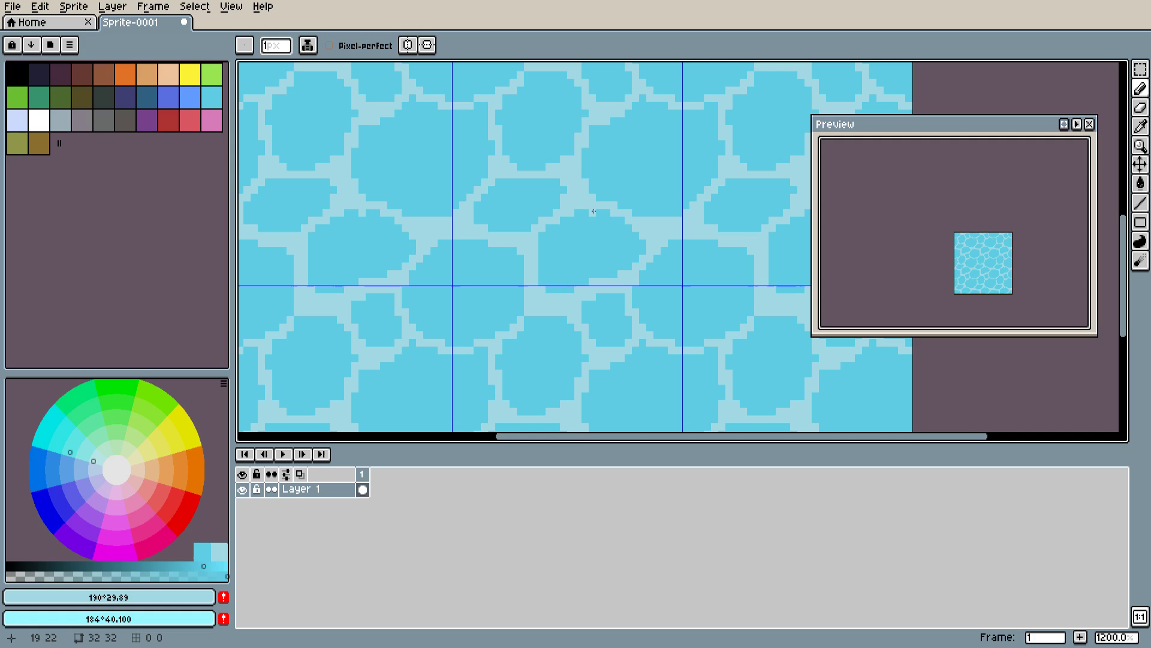
drag(603, 196, 581, 256)
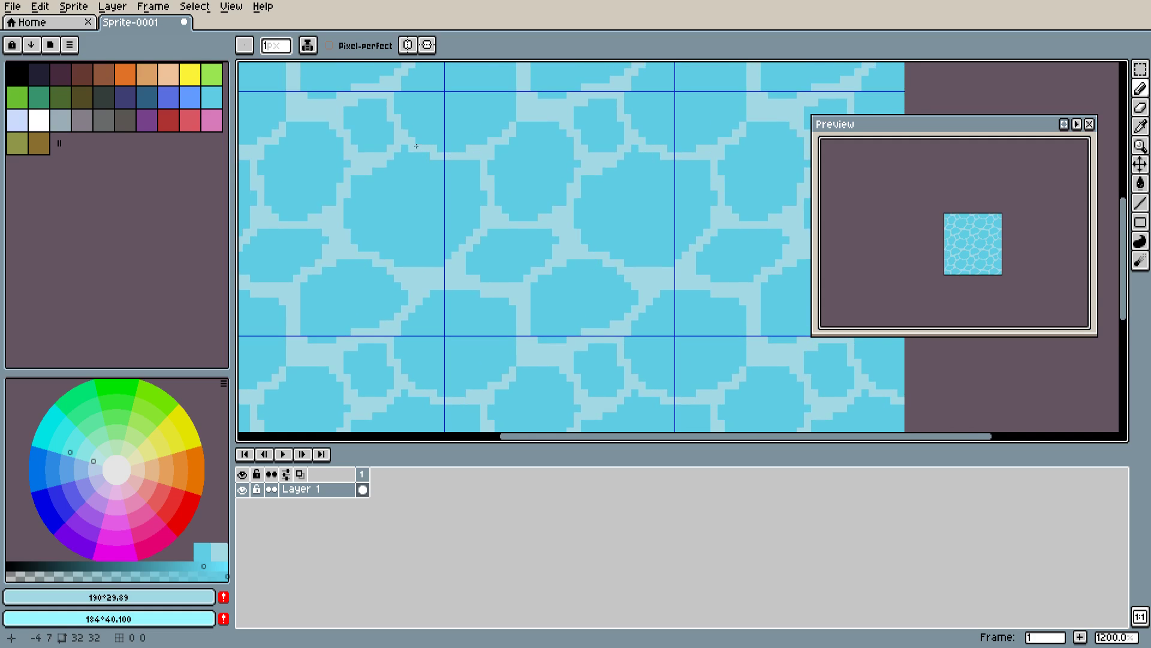
drag(635, 145, 636, 153)
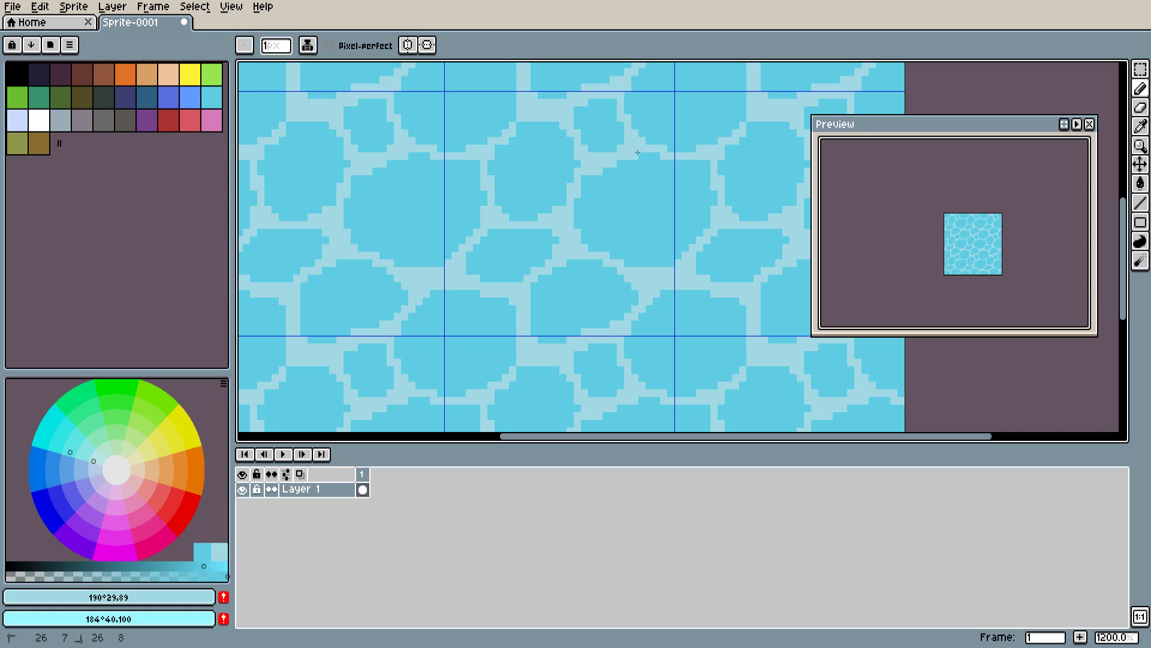
Touch up the remaining thin corners with pale pixels, widening the line above the large cell and checking the repeats
scroll(613, 139, up, 2)
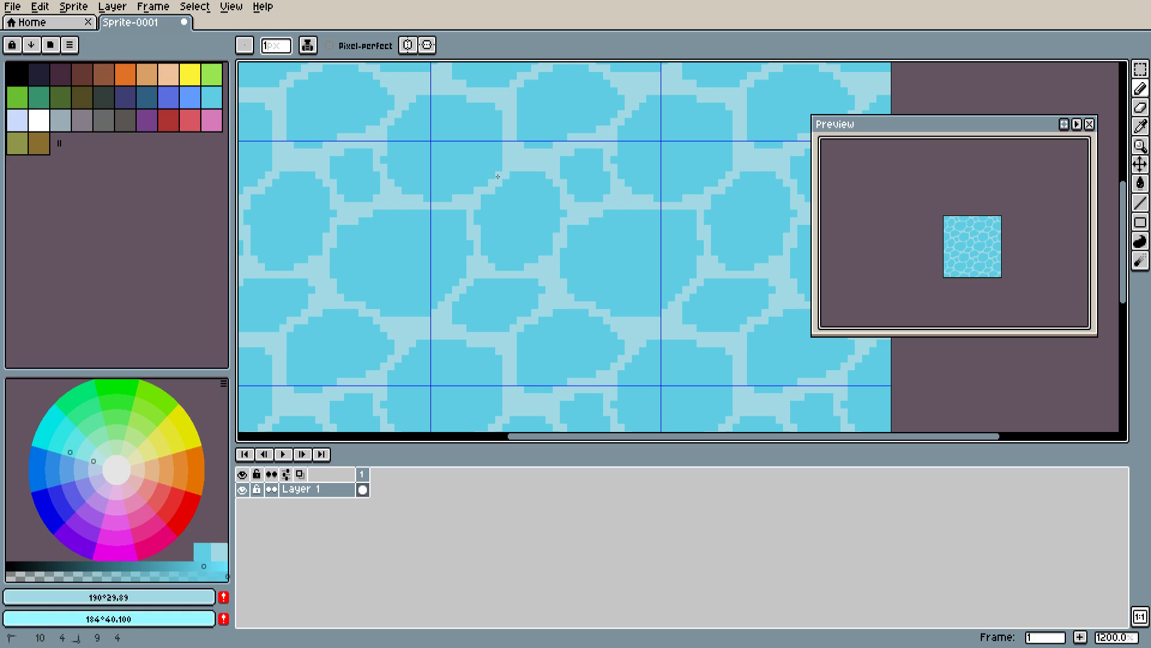
click(535, 229)
drag(535, 229, 590, 172)
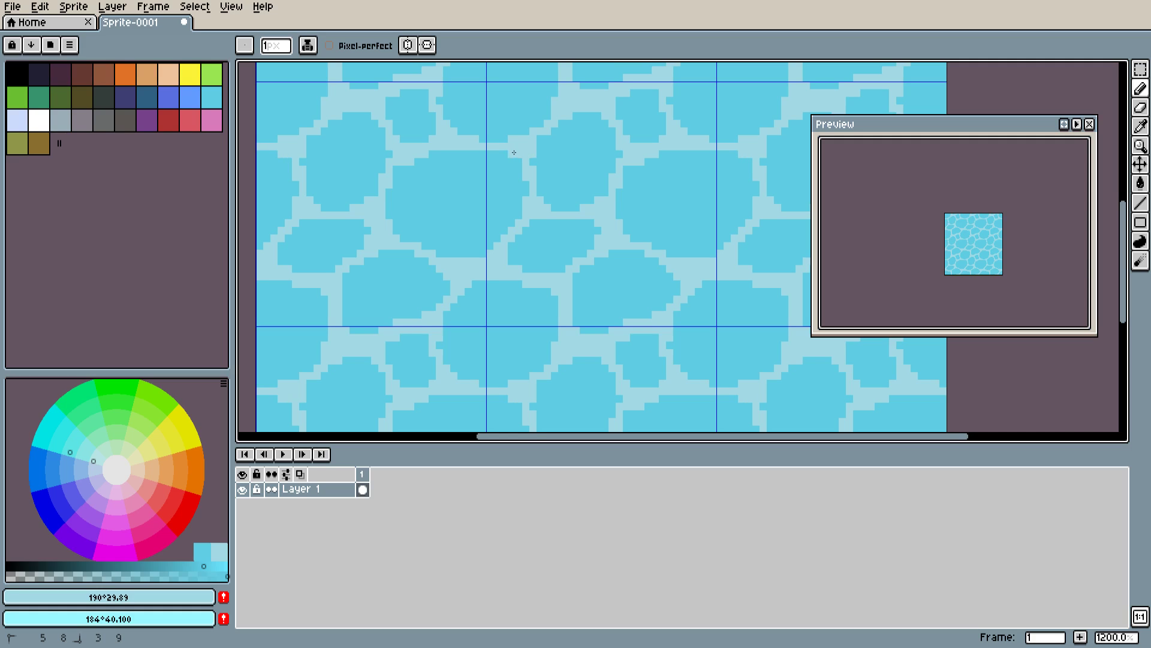
scroll(527, 162, left, 2)
scroll(528, 162, down, 1)
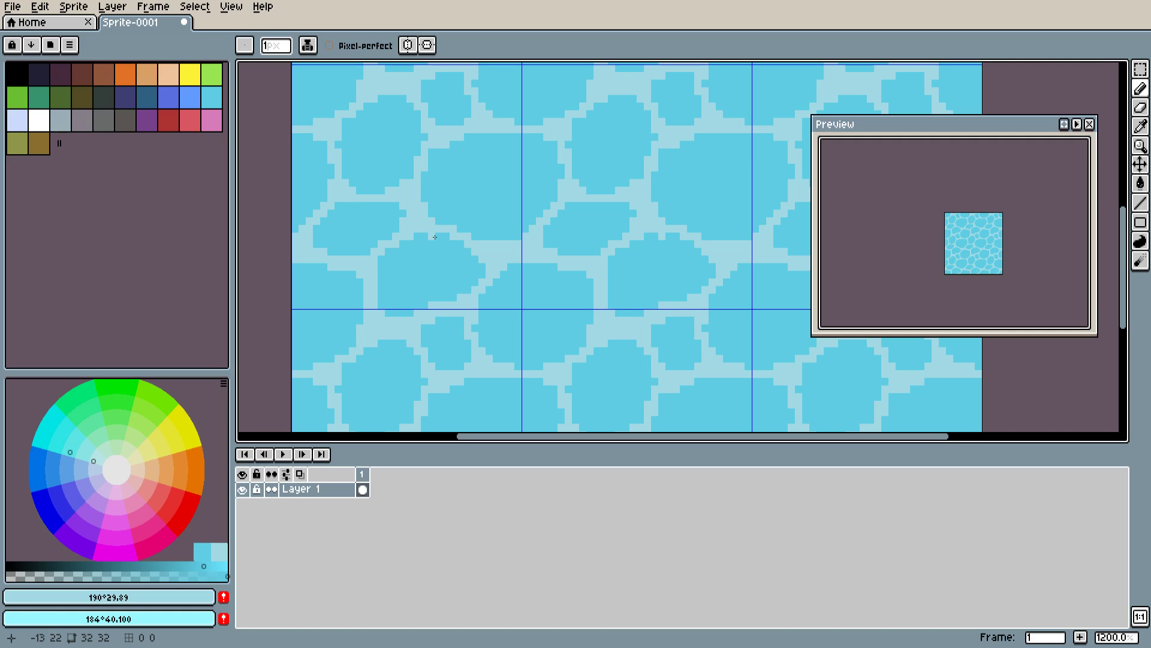
scroll(466, 201, down, 3)
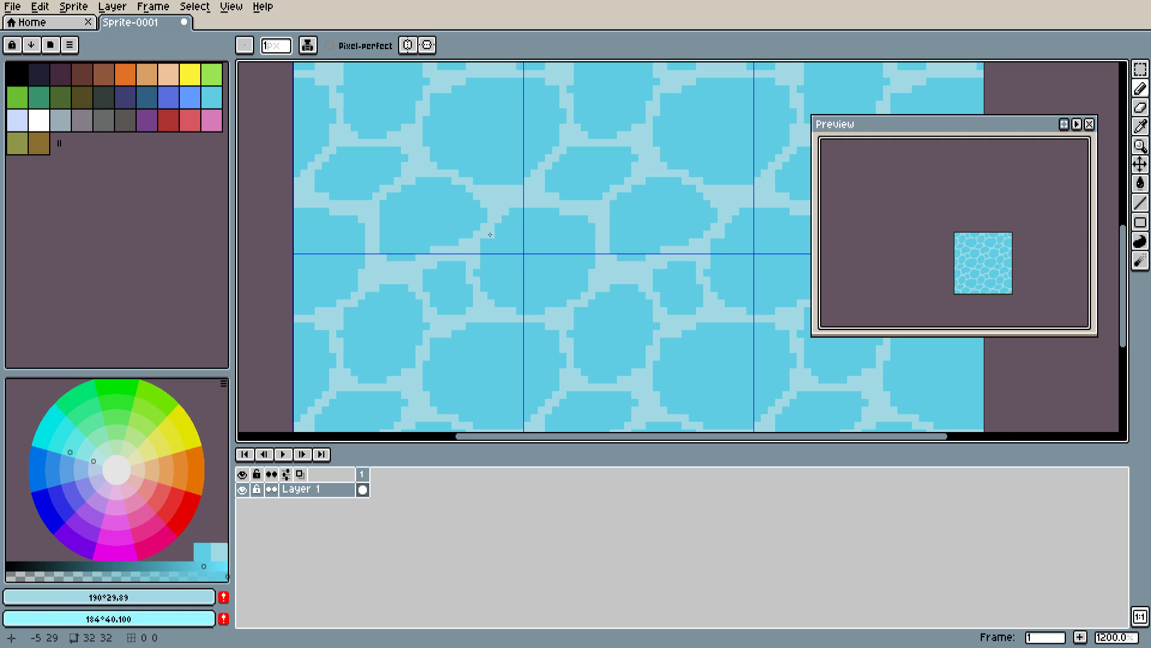
scroll(495, 180, right, 5)
scroll(514, 216, down, 3)
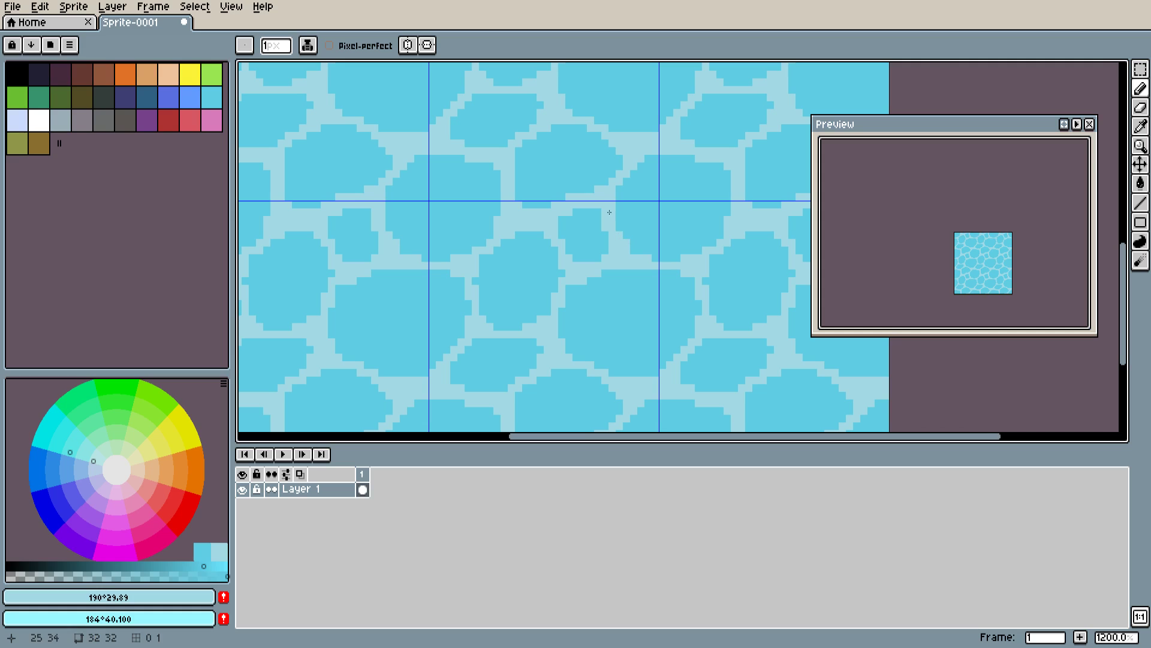
drag(562, 186, 583, 236)
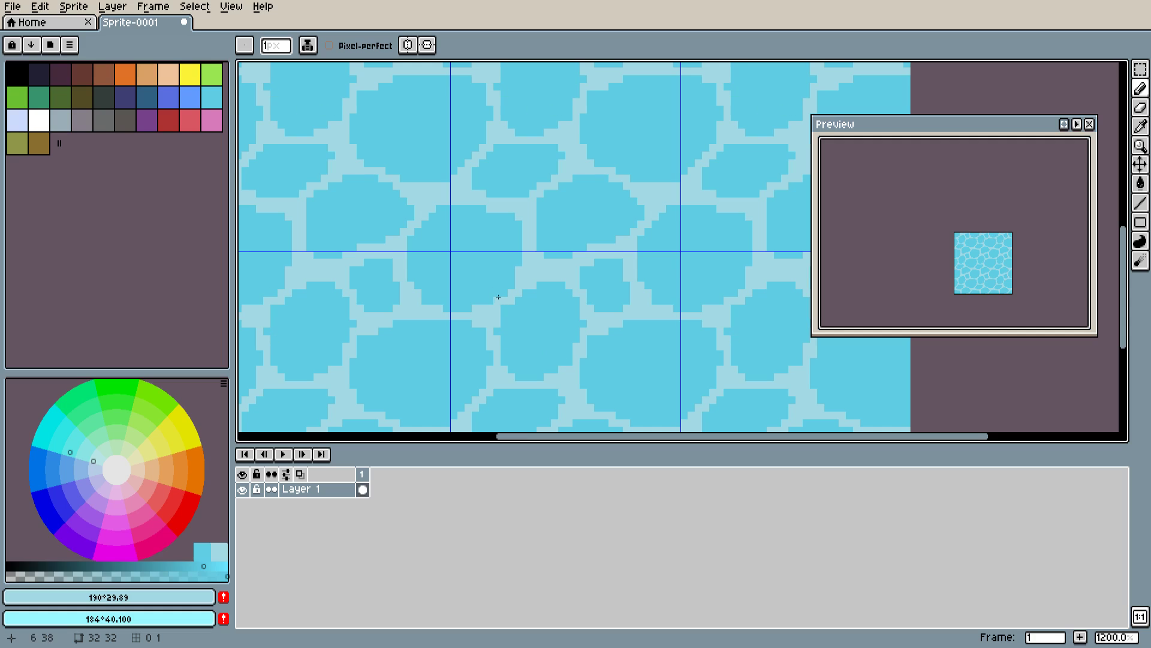
Sample the base blue, darken it to HSV 190, 58, 82, and outline curved shadow areas inside the cells around the tile's lower corner
alt+click(504, 265)
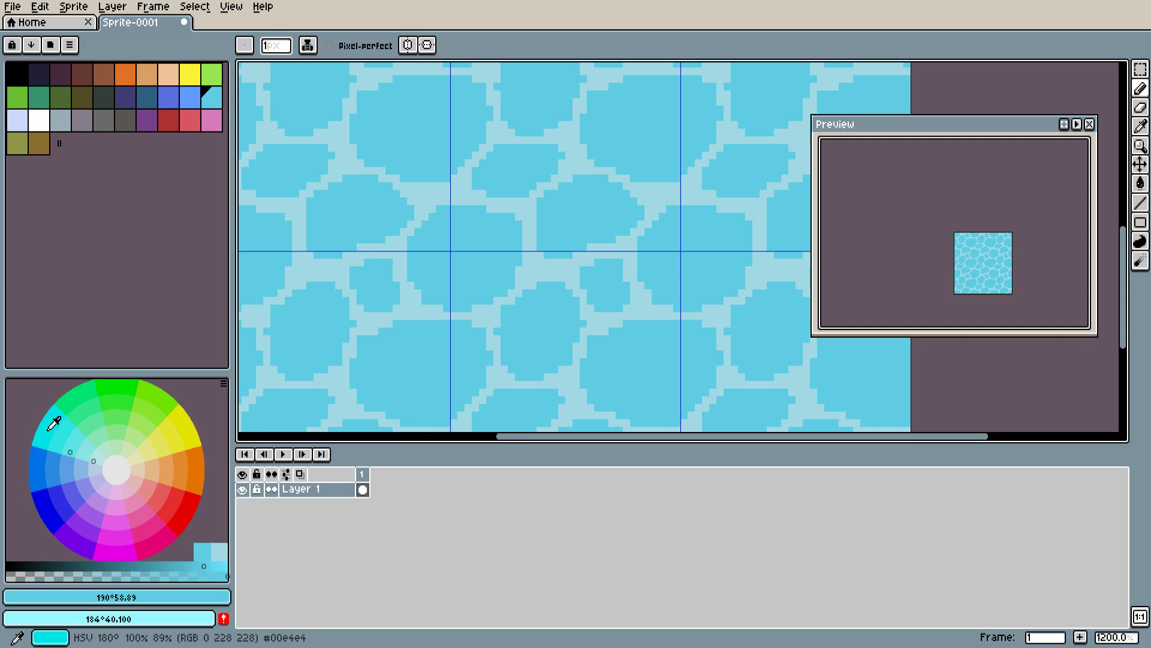
click(194, 565)
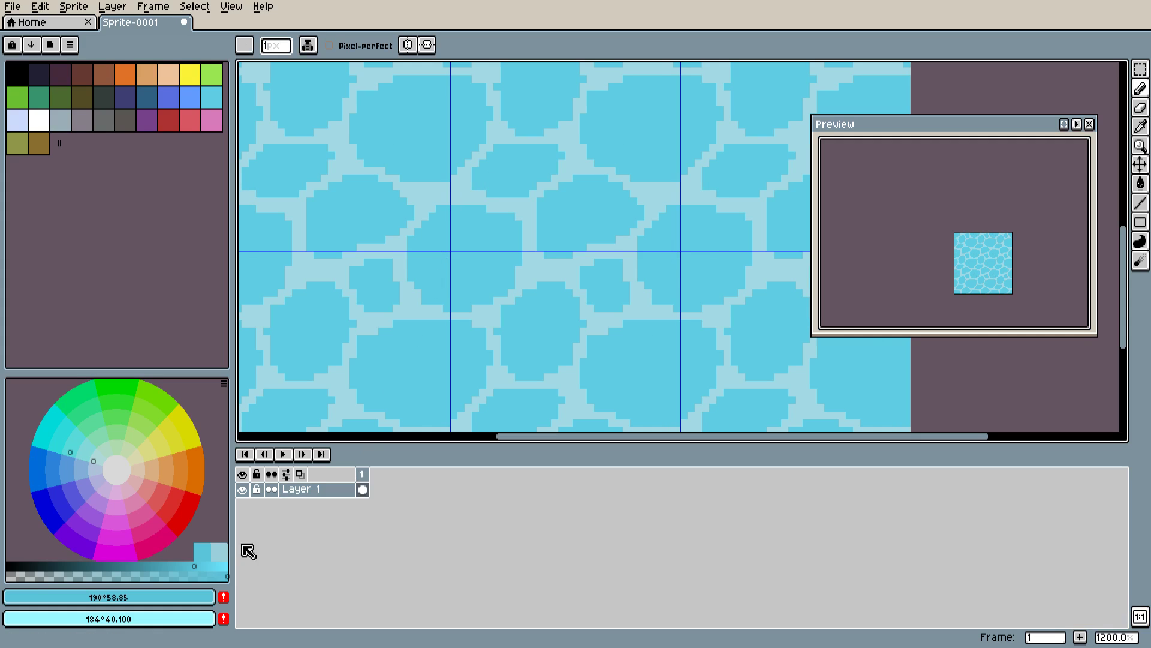
drag(193, 564, 189, 566)
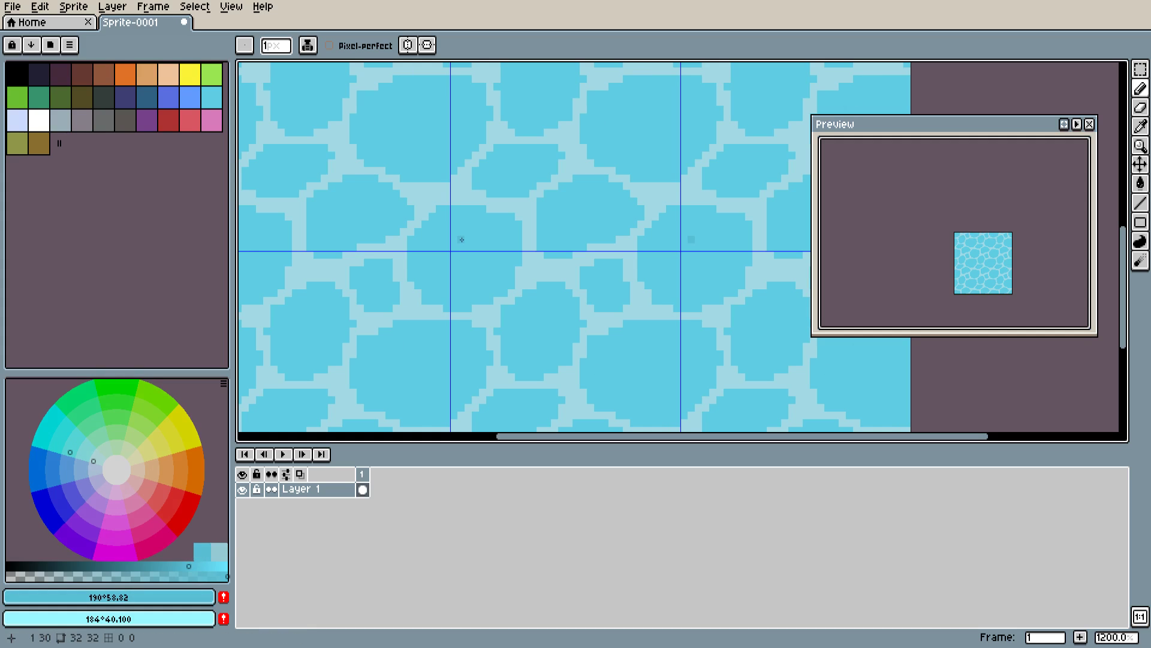
mouse_move(411, 243)
mouse_down()
mouse_move(477, 265)
mouse_move(505, 230)
mouse_move(499, 184)
mouse_move(442, 141)
mouse_move(396, 163)
mouse_move(383, 205)
mouse_move(396, 230)
mouse_move(450, 208)
mouse_move(476, 311)
mouse_up()
Fill the outlined shadow areas around the tile's lower corner with the darker blue, limiting the Paint Bucket to contiguous pixels
key(g)
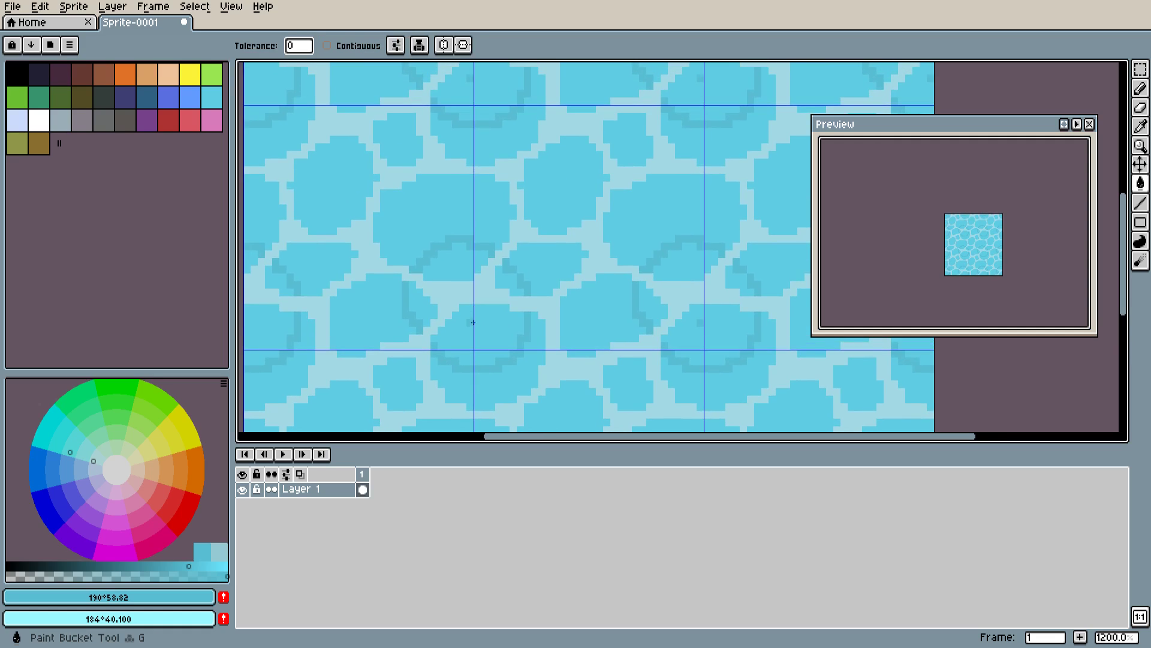
click(484, 292)
key(ctrl+z)
click(327, 45)
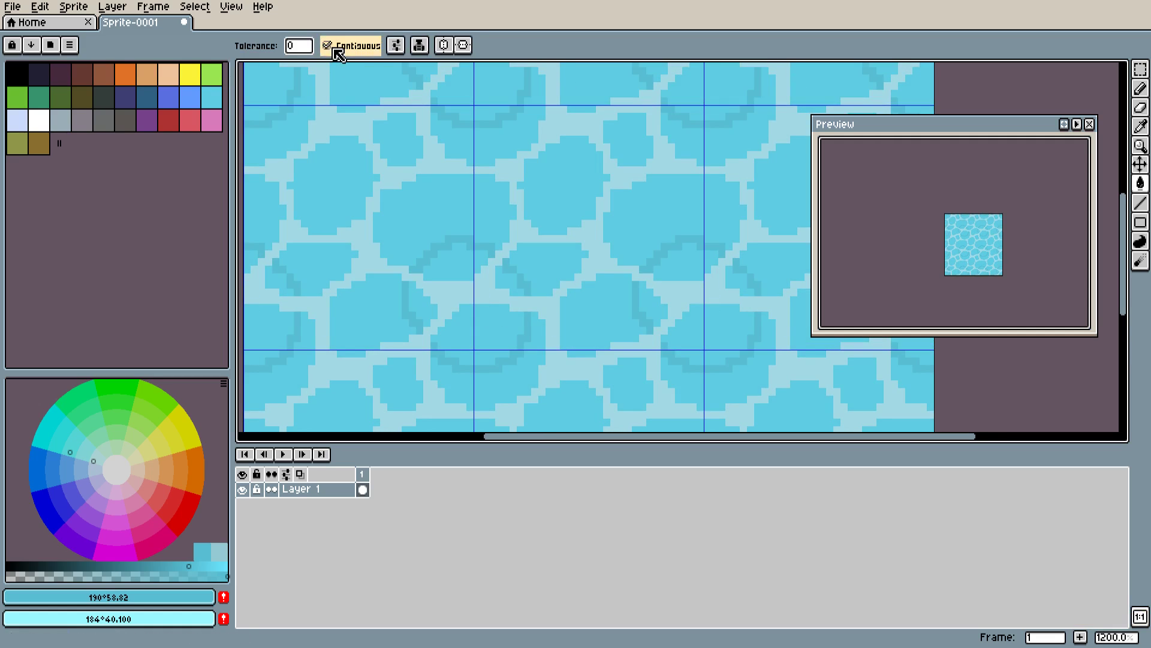
click(481, 324)
click(510, 280)
click(454, 280)
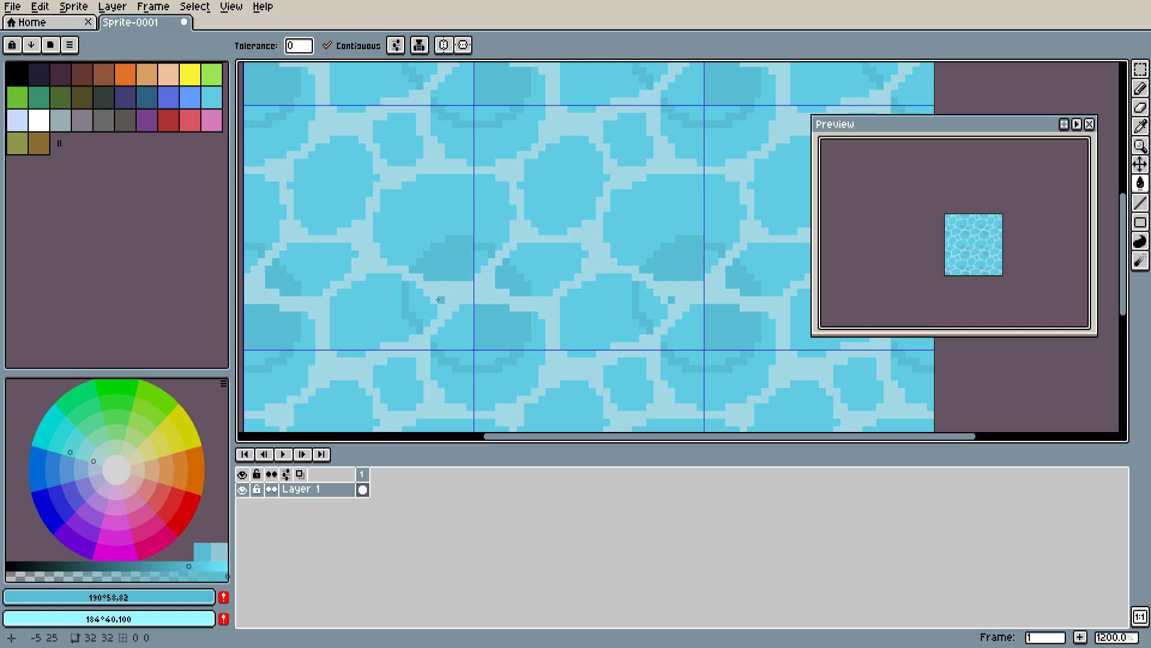
click(428, 312)
click(485, 275)
click(481, 261)
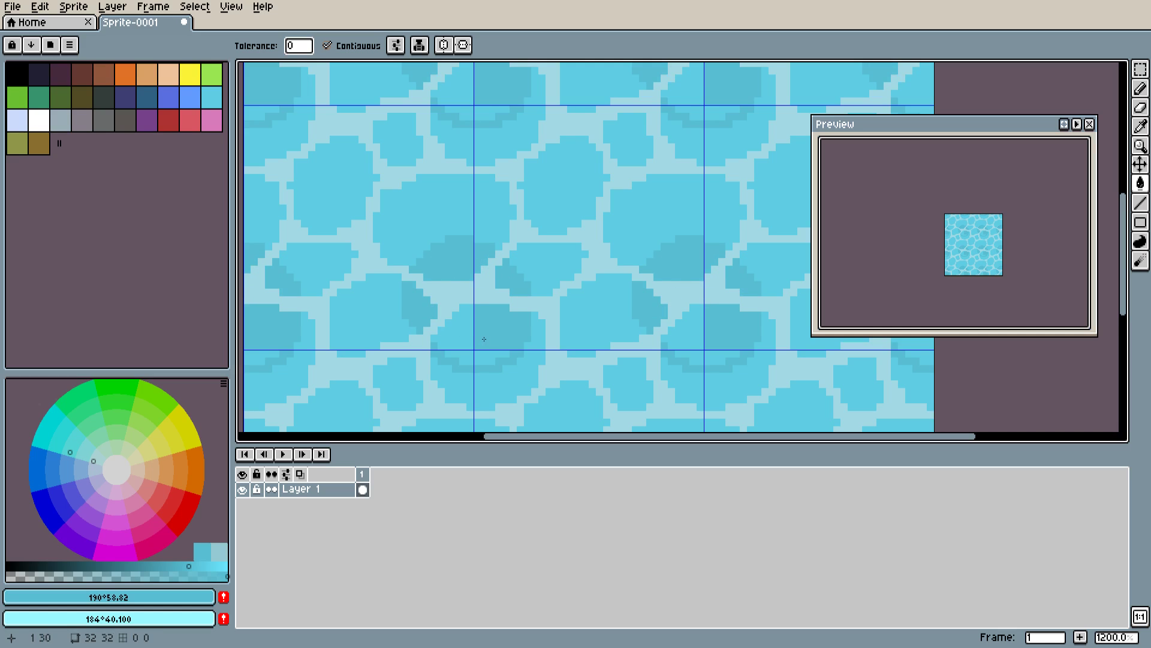
click(466, 339)
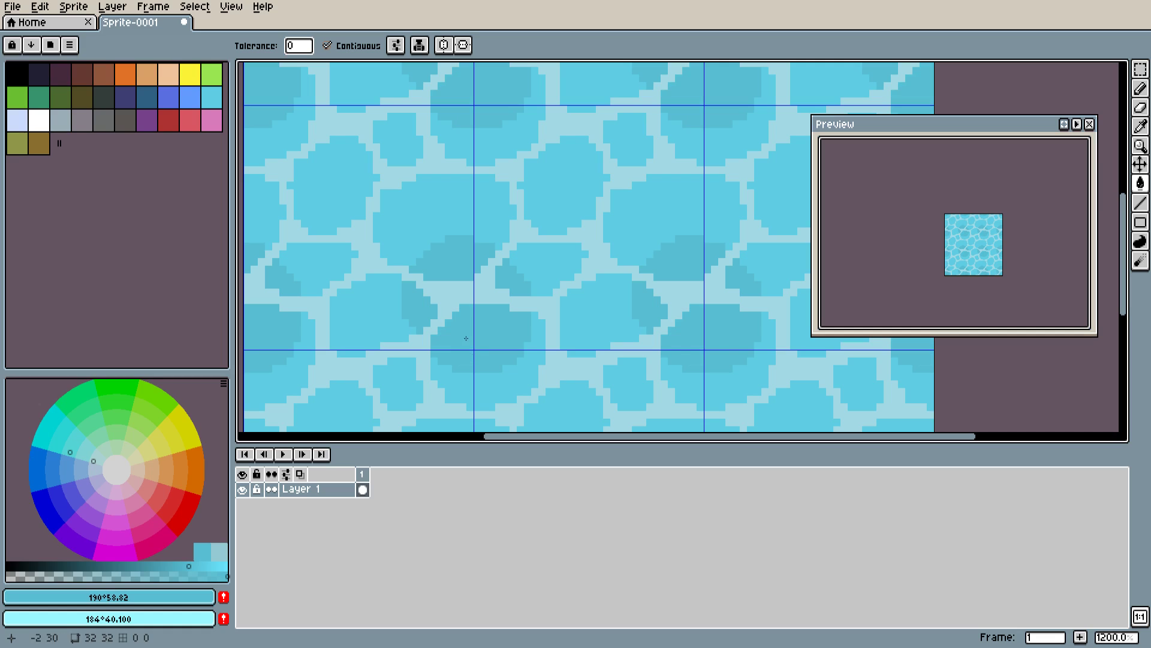
Add darker blue shadow patches to the upright cell's lower part, the large cell's left edge and the slanted cell's right corner
drag(489, 327, 475, 268)
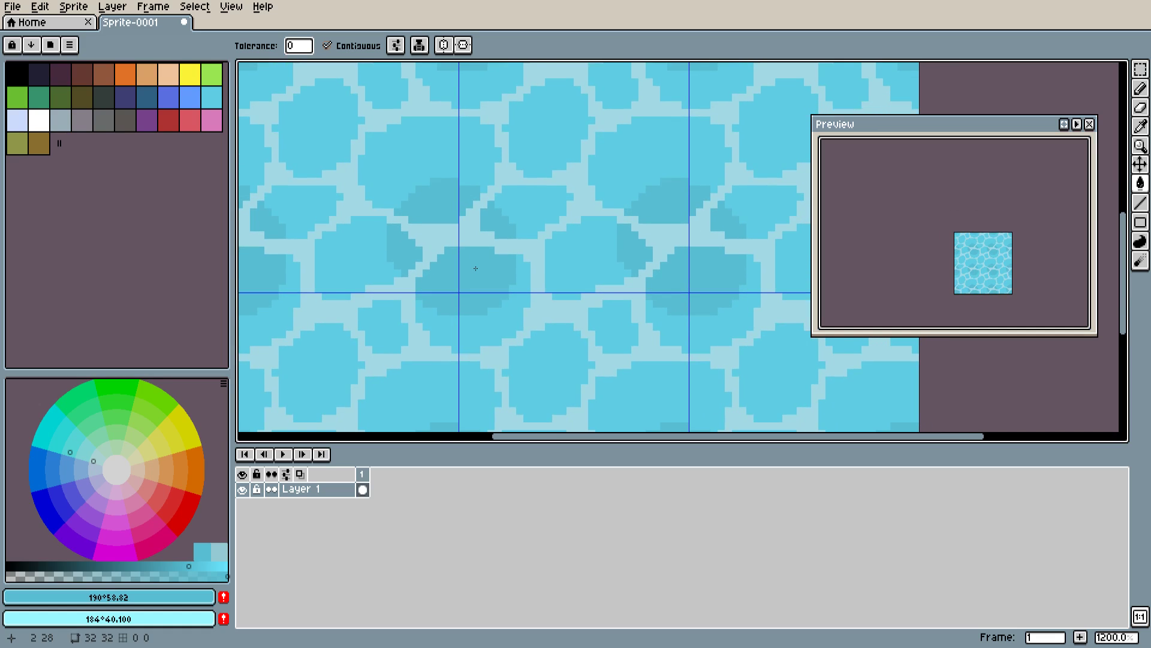
scroll(475, 268, up, 2)
key(b)
mouse_move(518, 197)
mouse_down()
mouse_move(491, 256)
mouse_move(523, 232)
mouse_move(554, 247)
mouse_move(551, 294)
mouse_up()
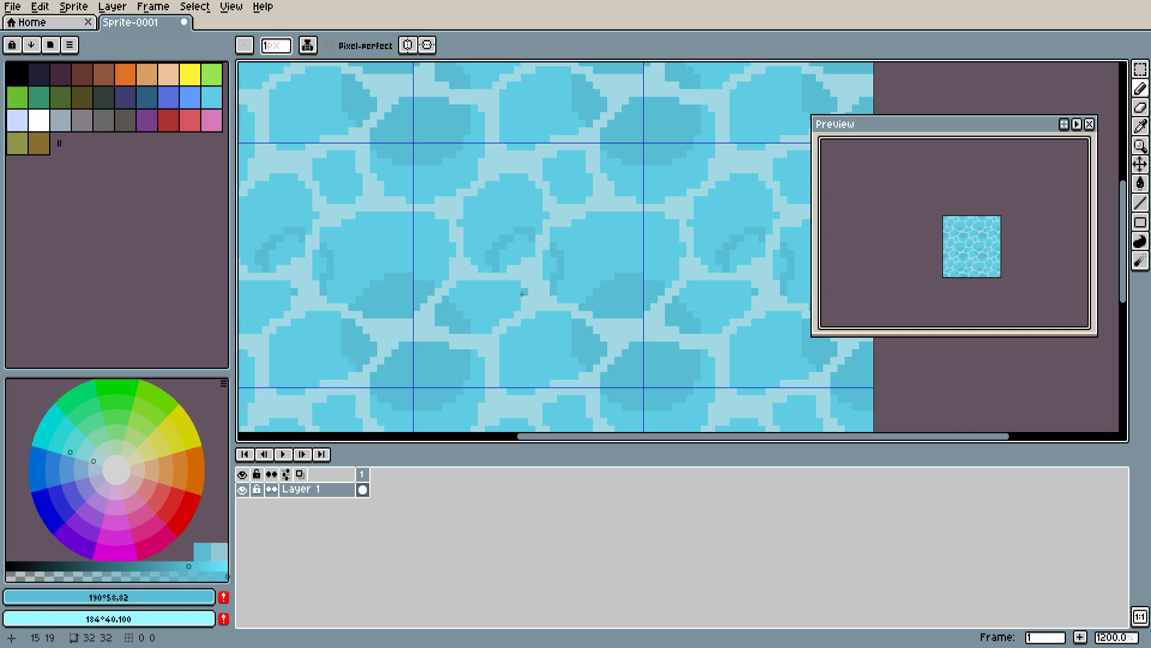
key(g)
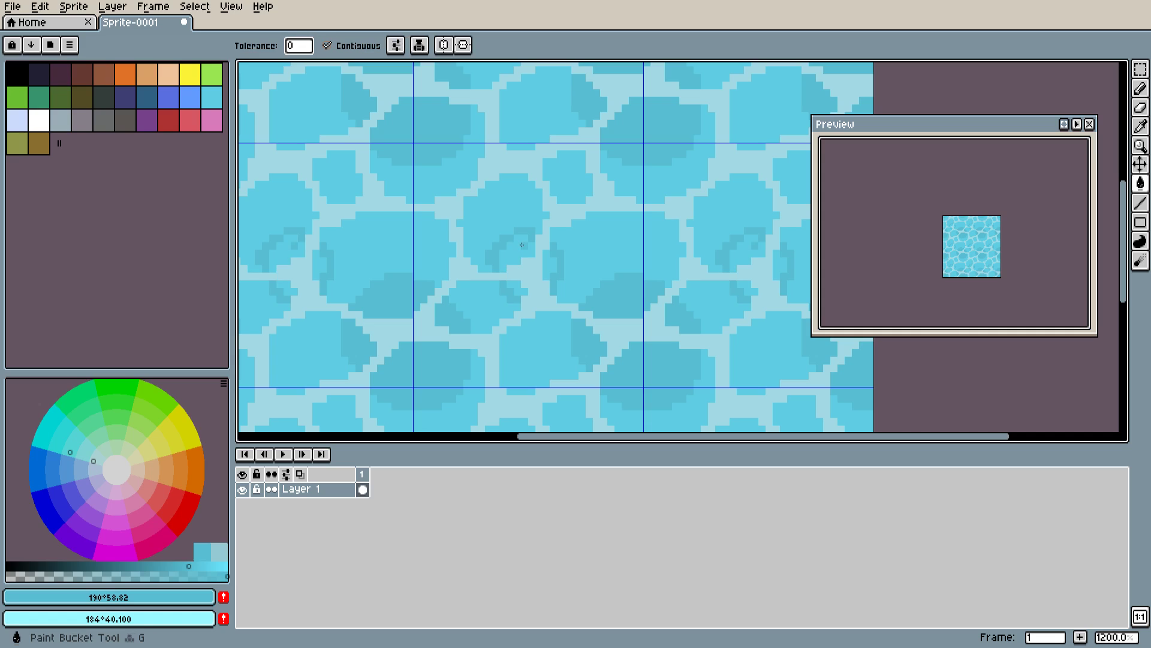
click(530, 258)
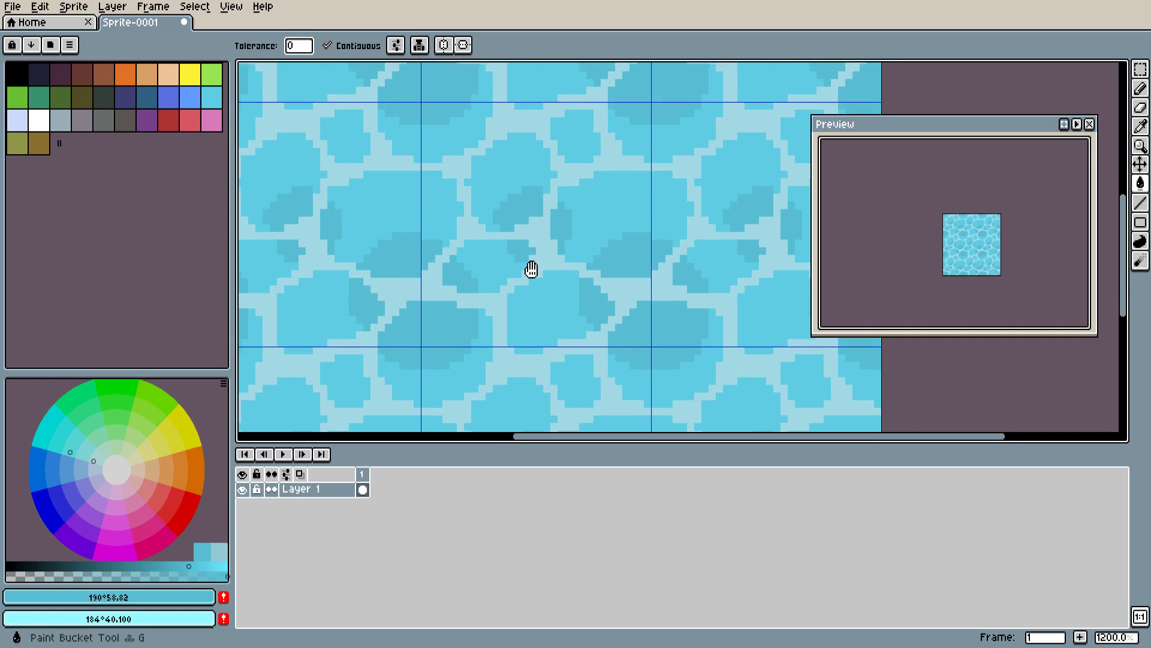
scroll(532, 268, down, 2)
click(518, 266)
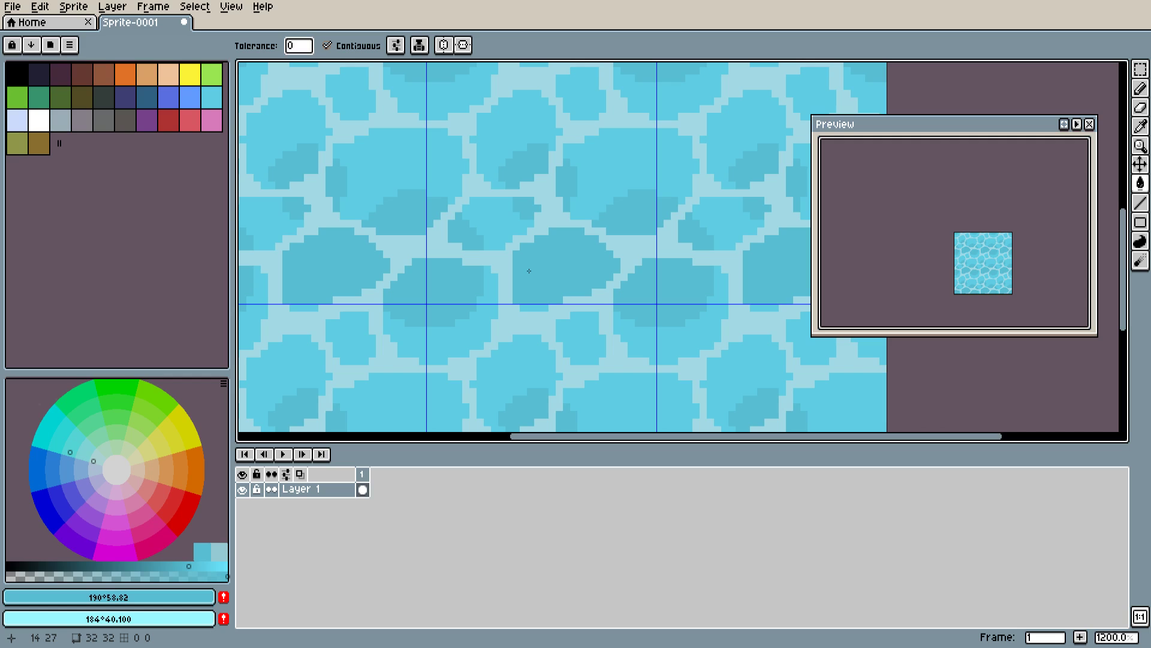
key(ctrl+z)
Outline and fill darker shadows in the bottom cell's lower-left corner, the upright cell's top and the small cell's upper-left side
key(b)
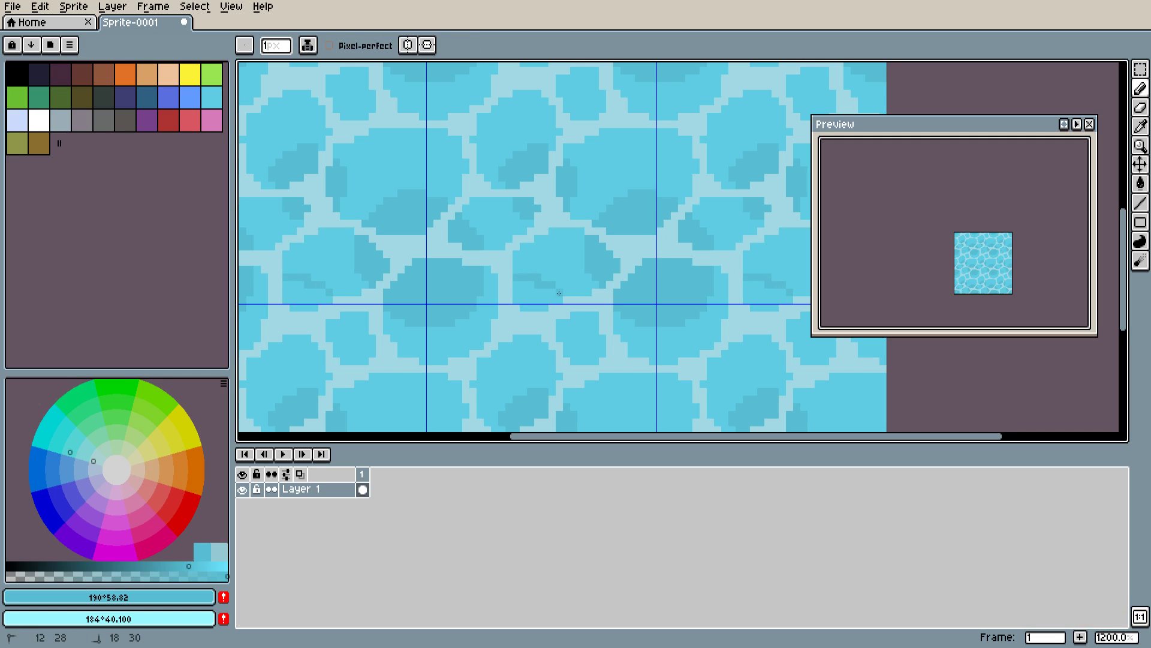
drag(527, 208, 529, 179)
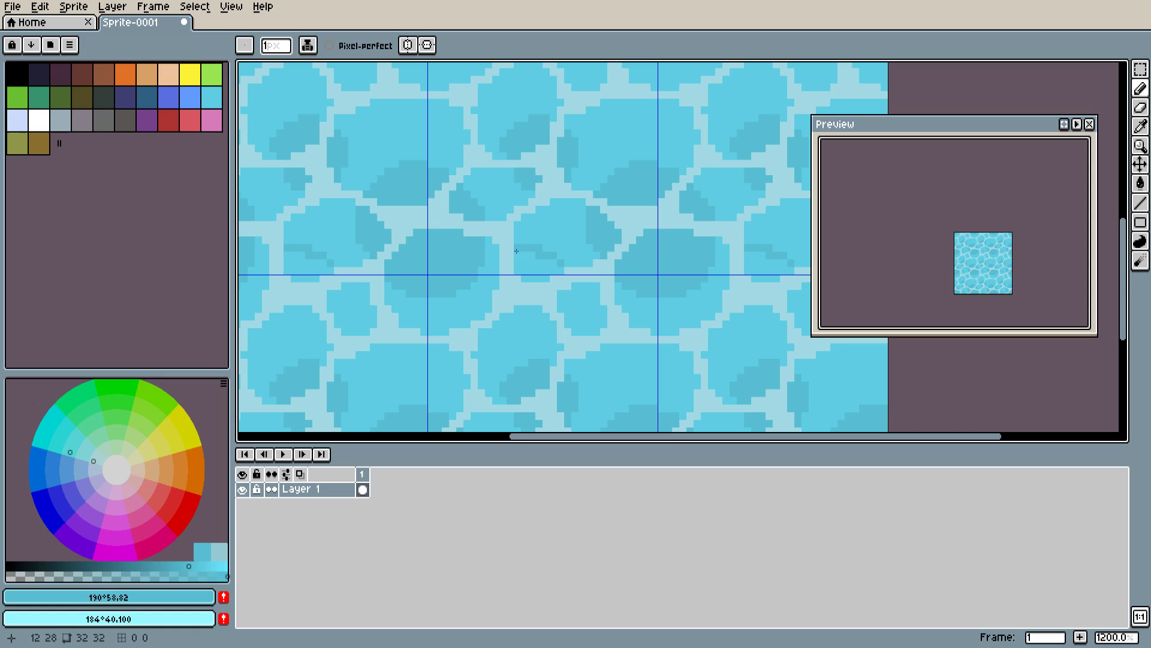
drag(549, 264, 541, 238)
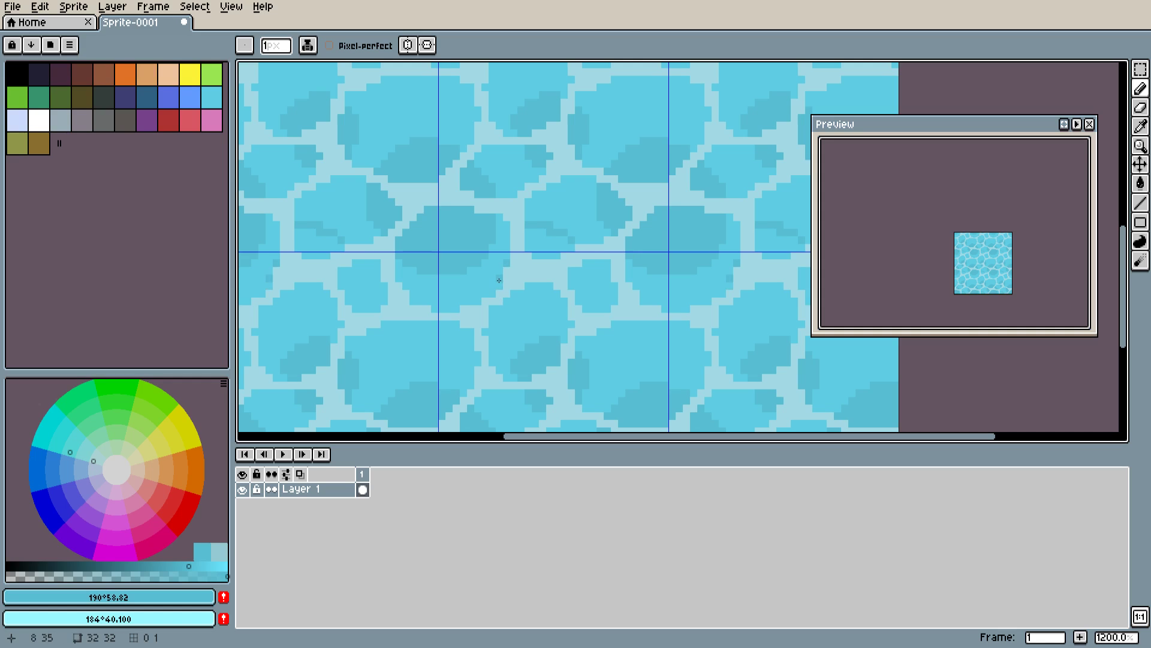
mouse_move(499, 276)
mouse_down()
mouse_move(509, 303)
mouse_move(551, 308)
mouse_up()
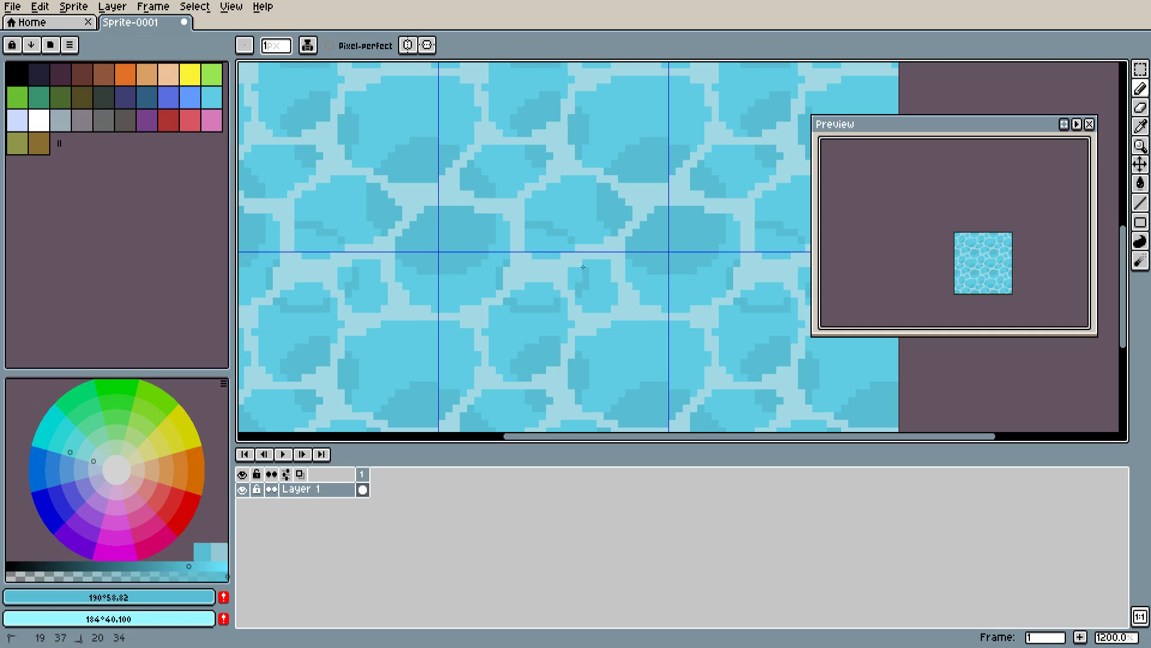
key(g)
click(555, 246)
click(576, 278)
click(540, 293)
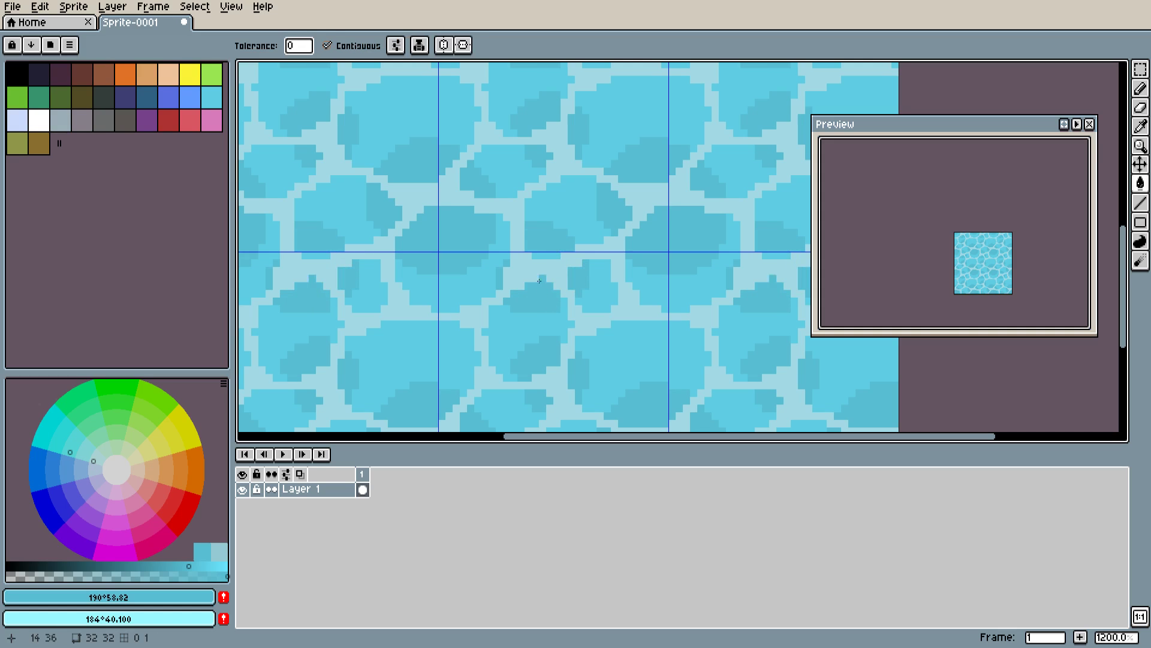
click(543, 254)
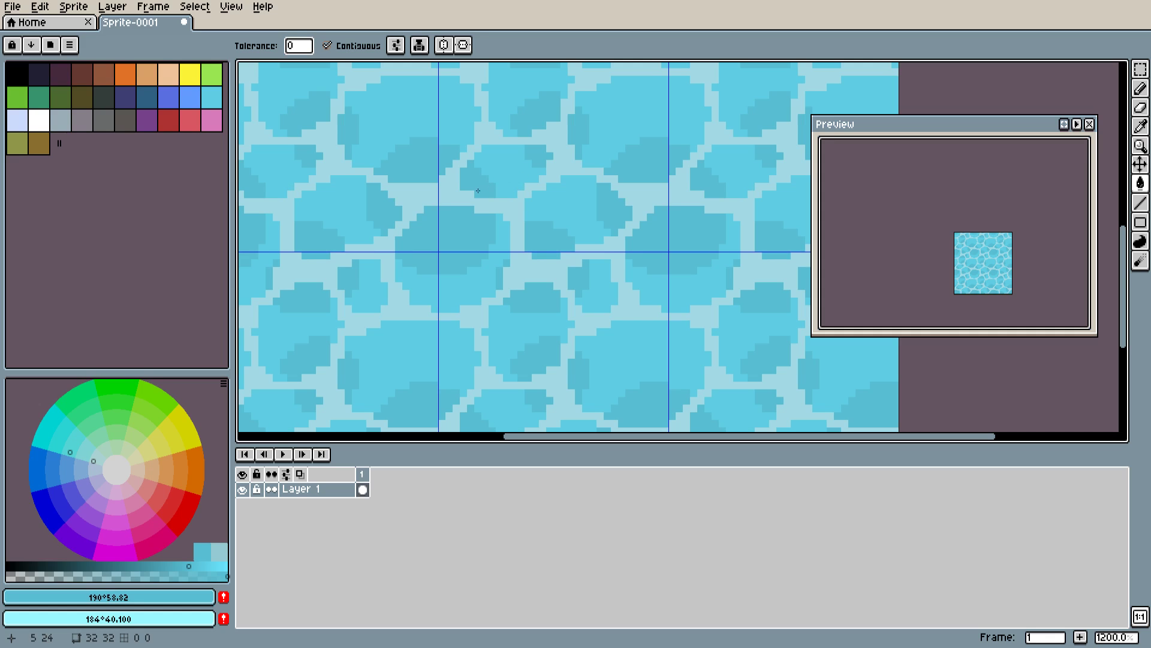
Outline and fill a darker blue shadow patch along the upper-right edge of the large cell
scroll(478, 191, left, 5)
scroll(493, 198, up, 5)
key(b)
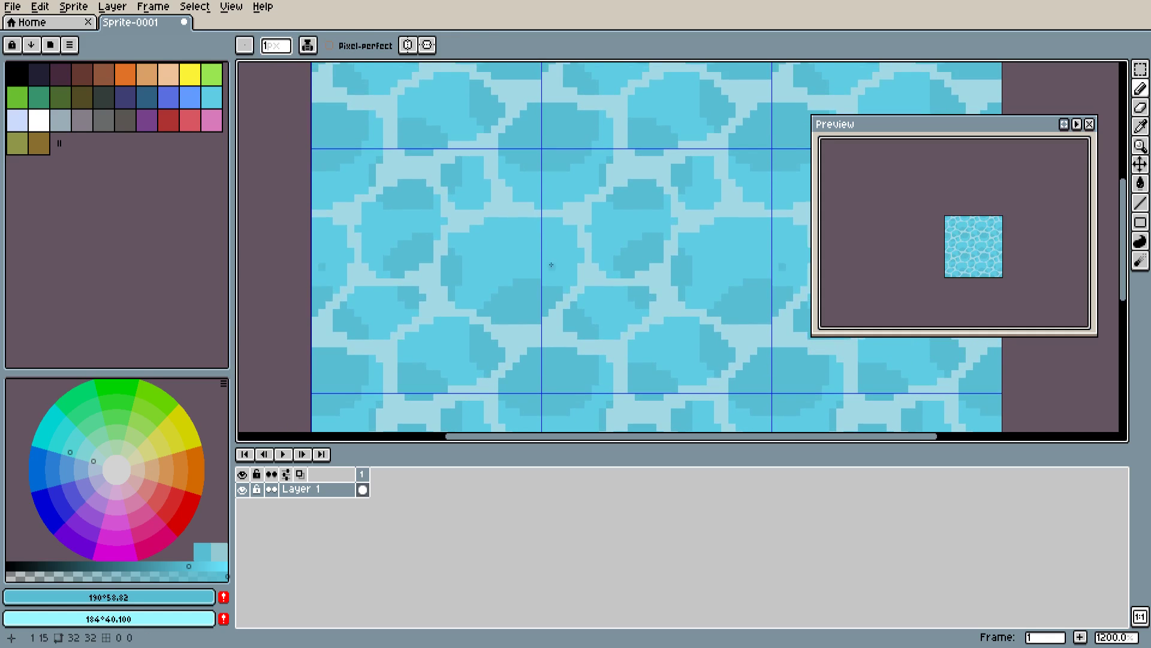
mouse_move(523, 223)
mouse_down()
mouse_move(520, 235)
mouse_move(543, 245)
mouse_move(567, 229)
mouse_move(549, 201)
mouse_up()
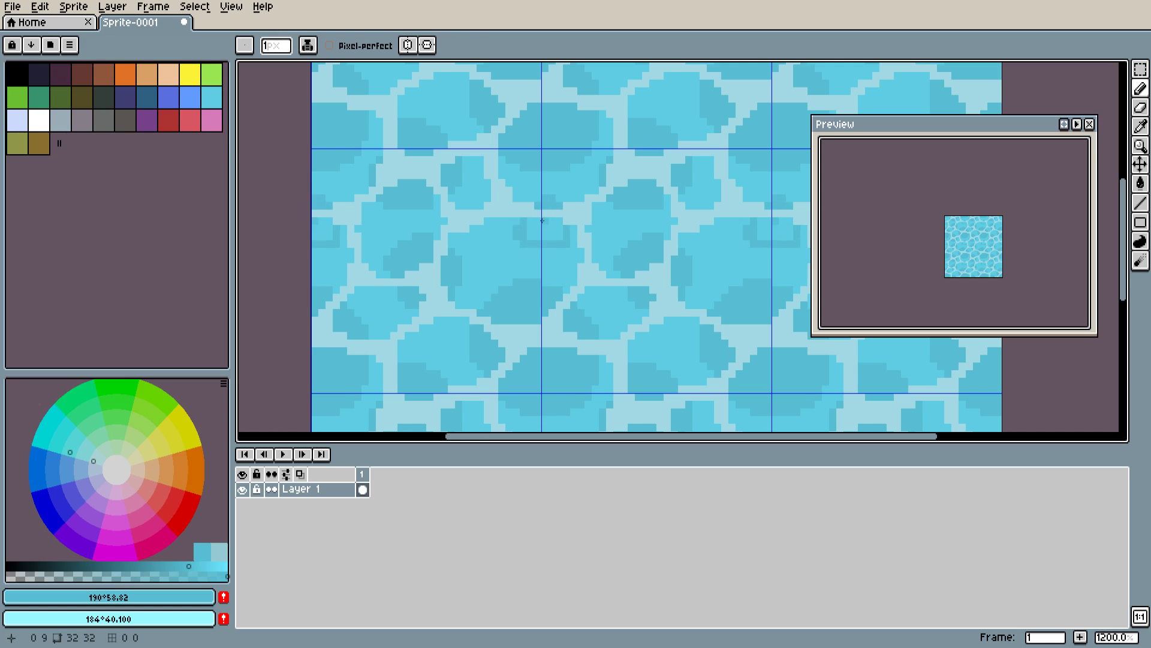
key(g)
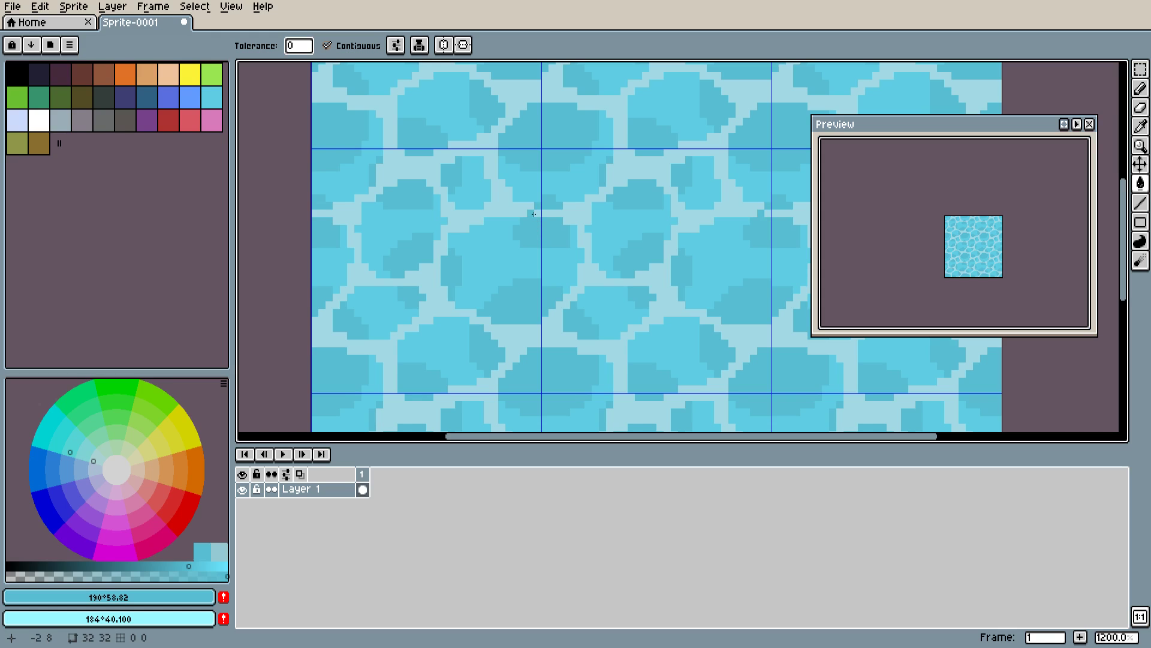
Sample the pale line colour, brighten it to HSV 190, 28, 100, and paint a highlight in the wide junction above the upright cell
key(b)
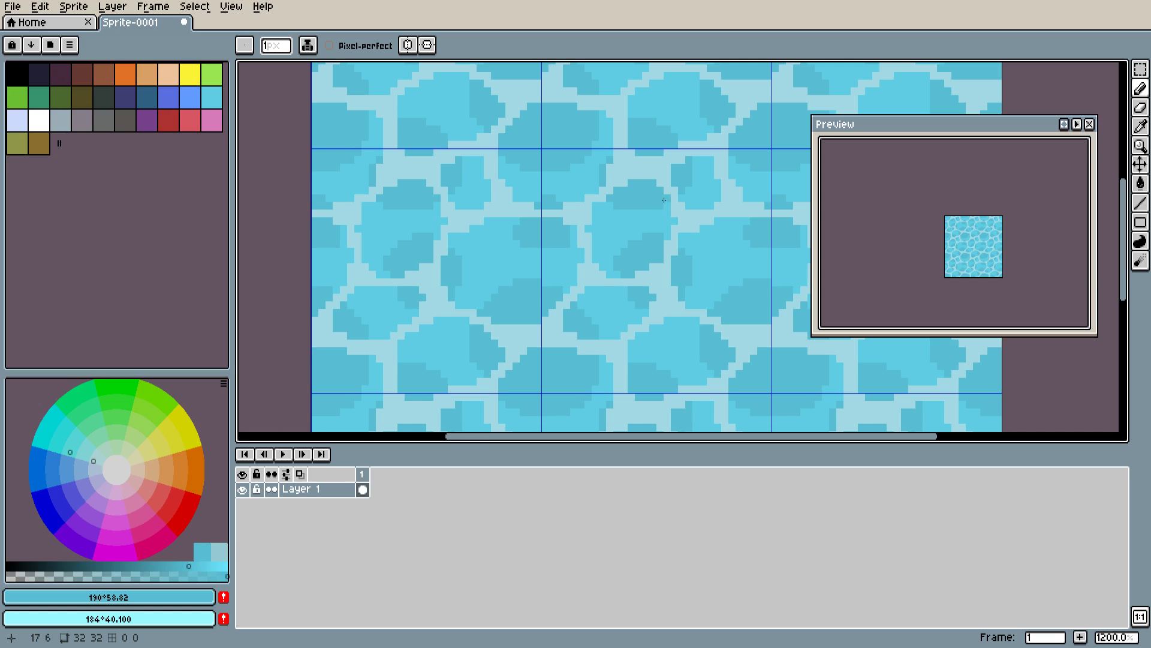
drag(654, 195, 583, 197)
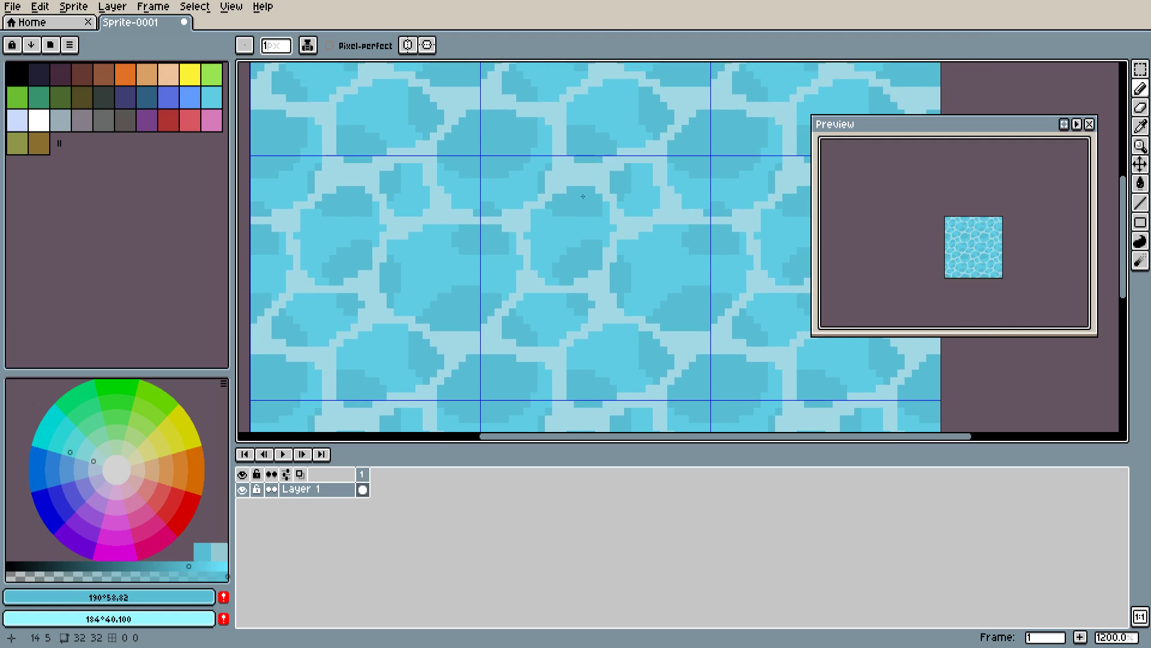
alt+click(564, 183)
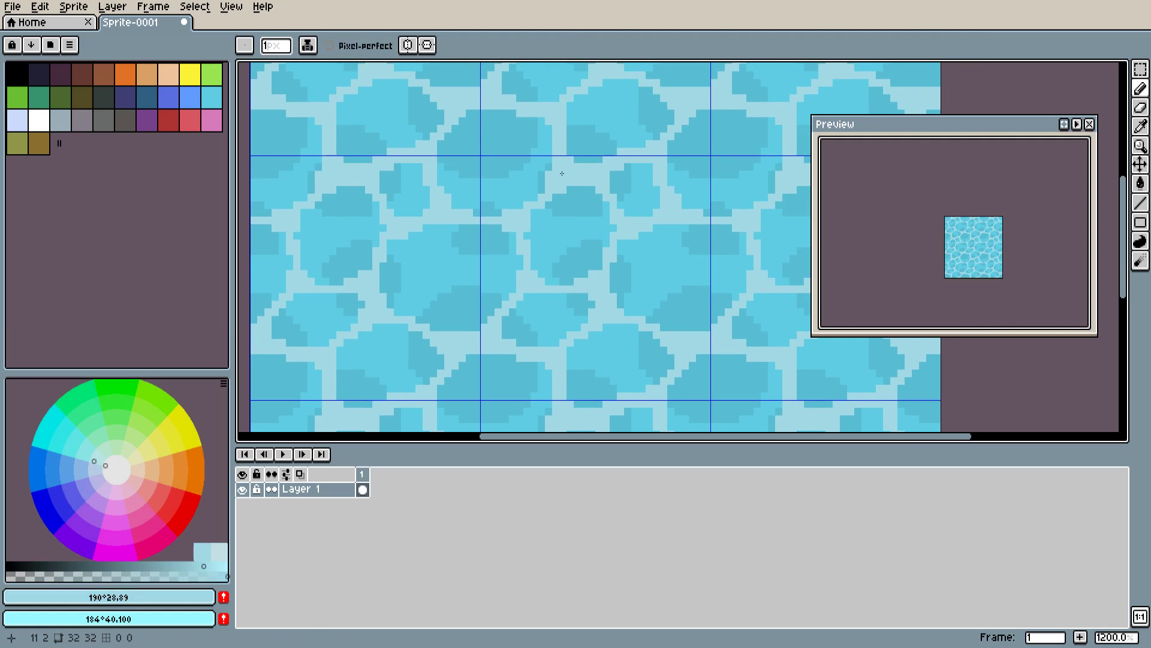
drag(570, 172, 565, 237)
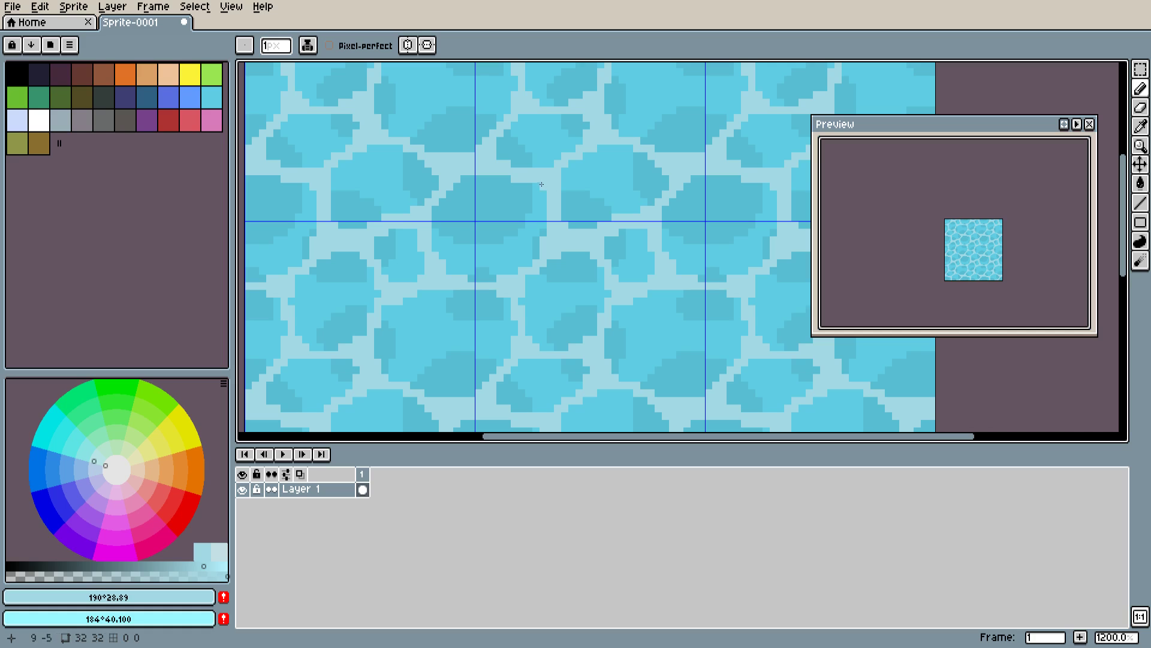
click(226, 565)
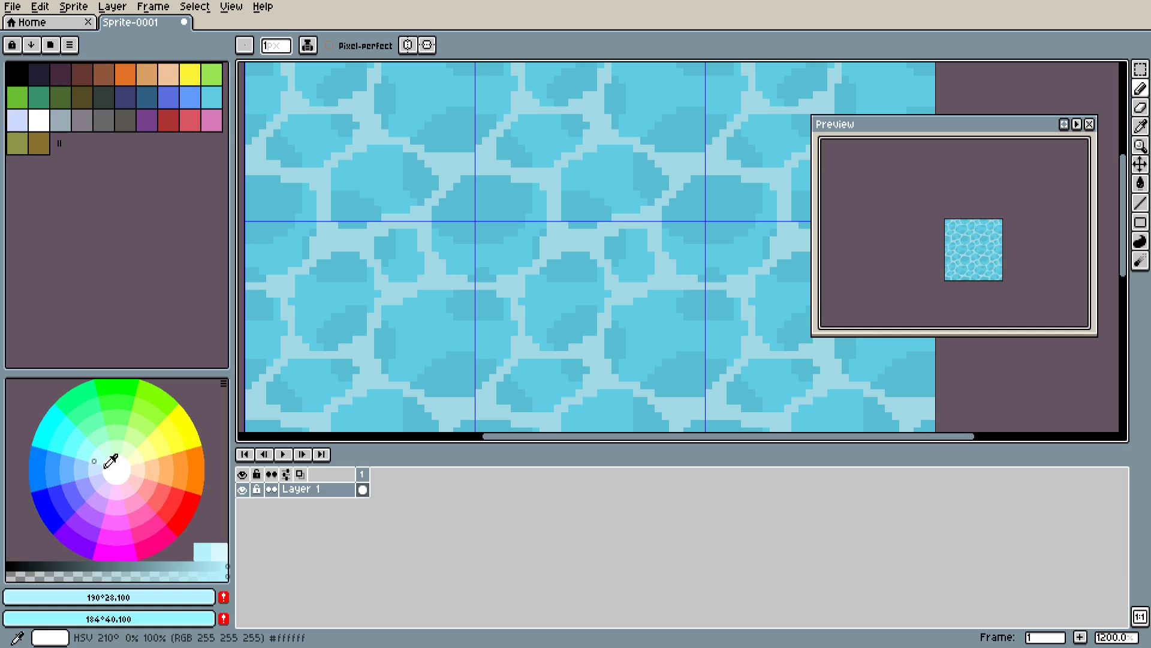
drag(558, 232, 560, 238)
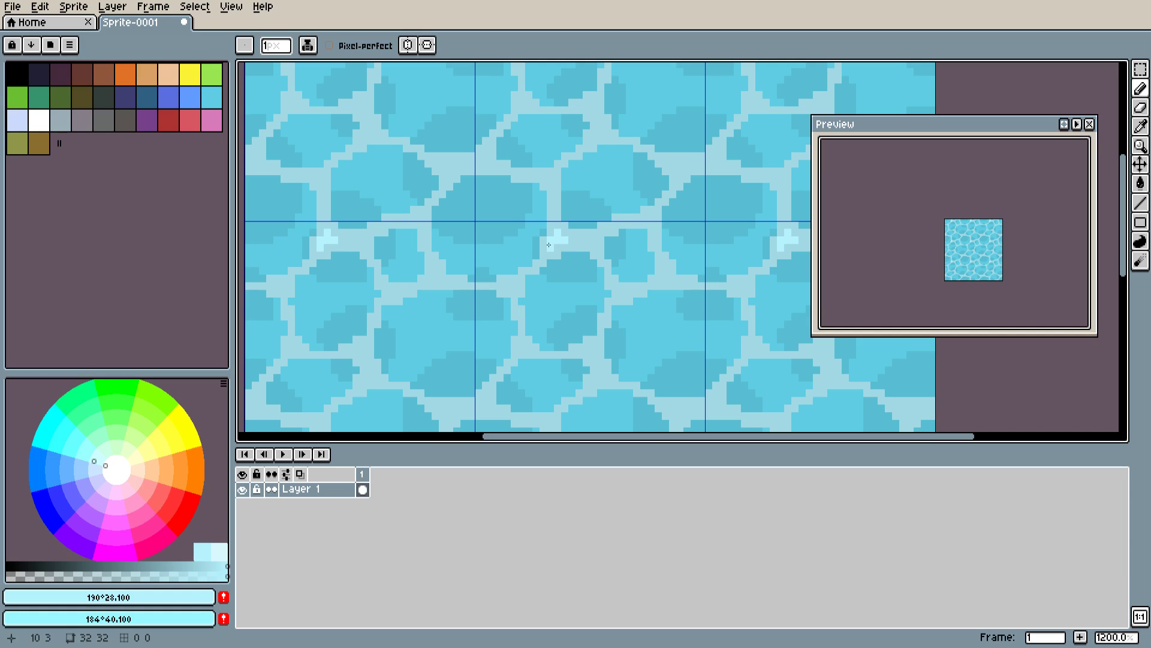
mouse_move(548, 244)
mouse_down()
mouse_move(542, 257)
mouse_move(575, 237)
mouse_move(569, 245)
mouse_up()
click(565, 238)
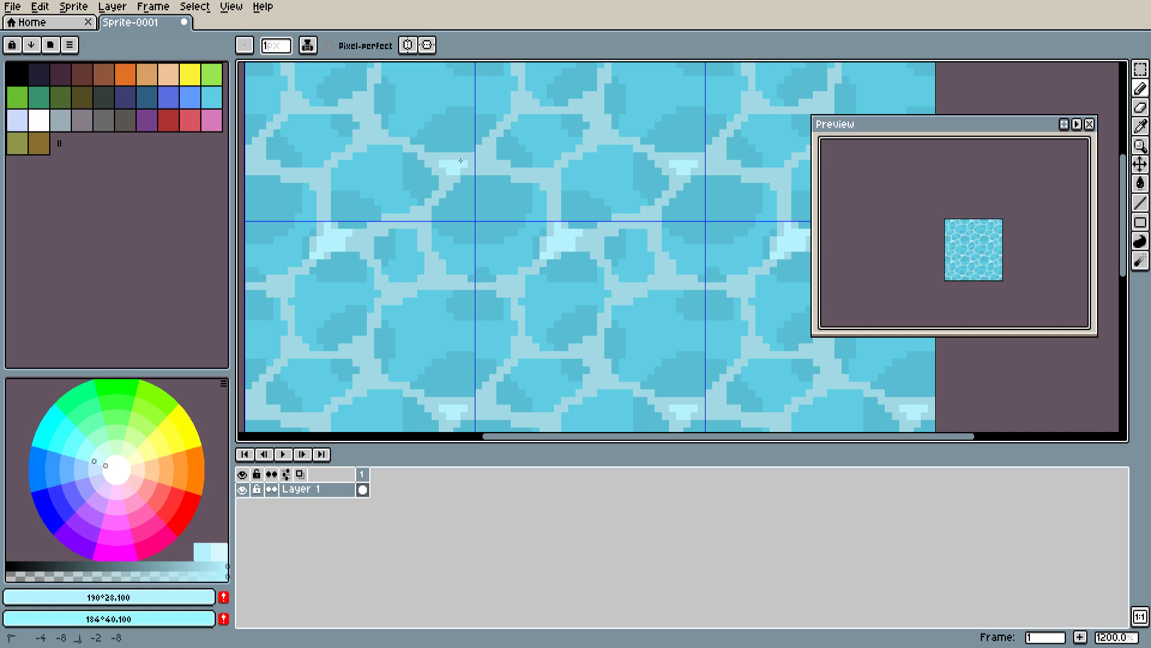
Paint bright pale highlights in the line junctions around the rounded cell that crosses the tile's lower corner
drag(450, 181, 487, 154)
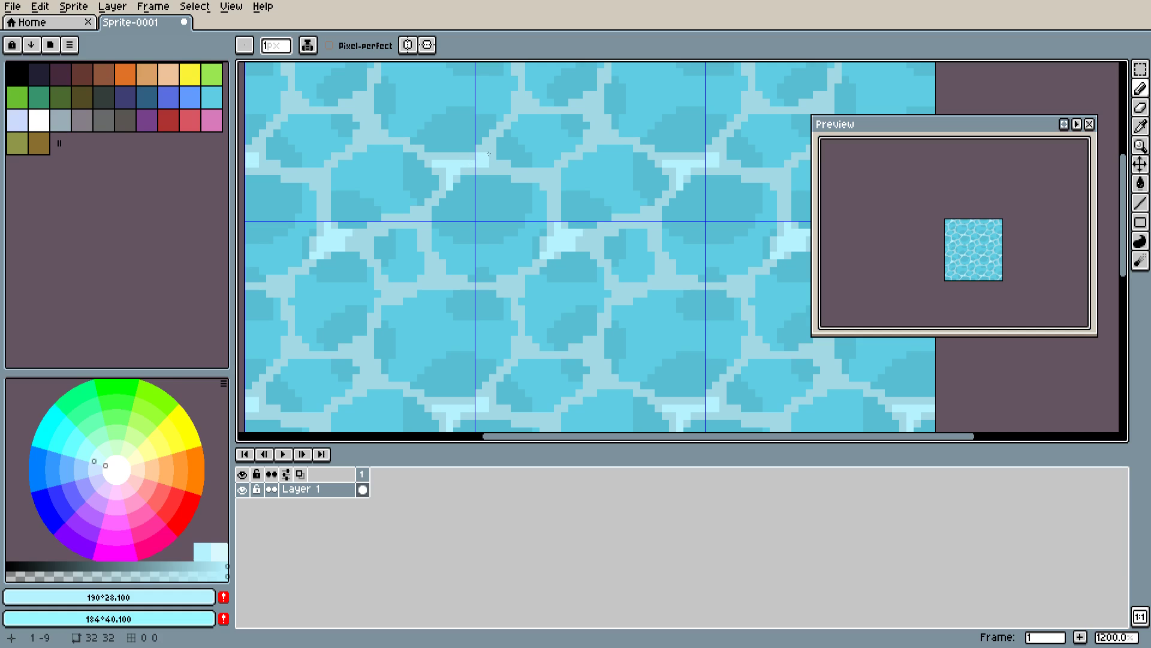
click(545, 175)
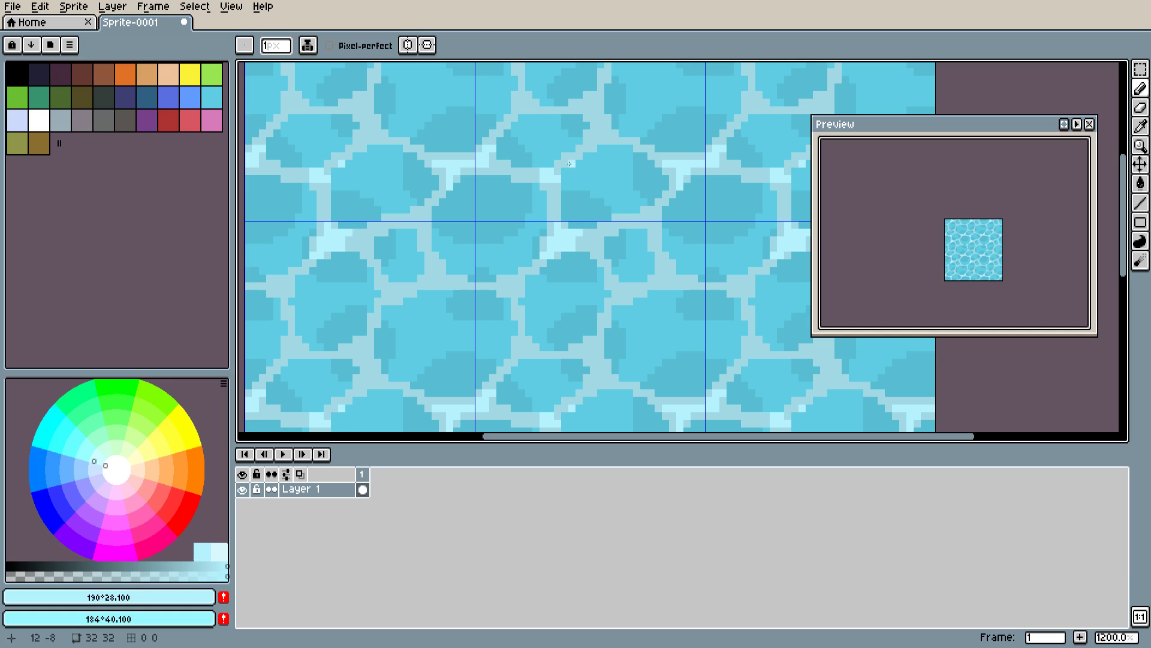
click(422, 216)
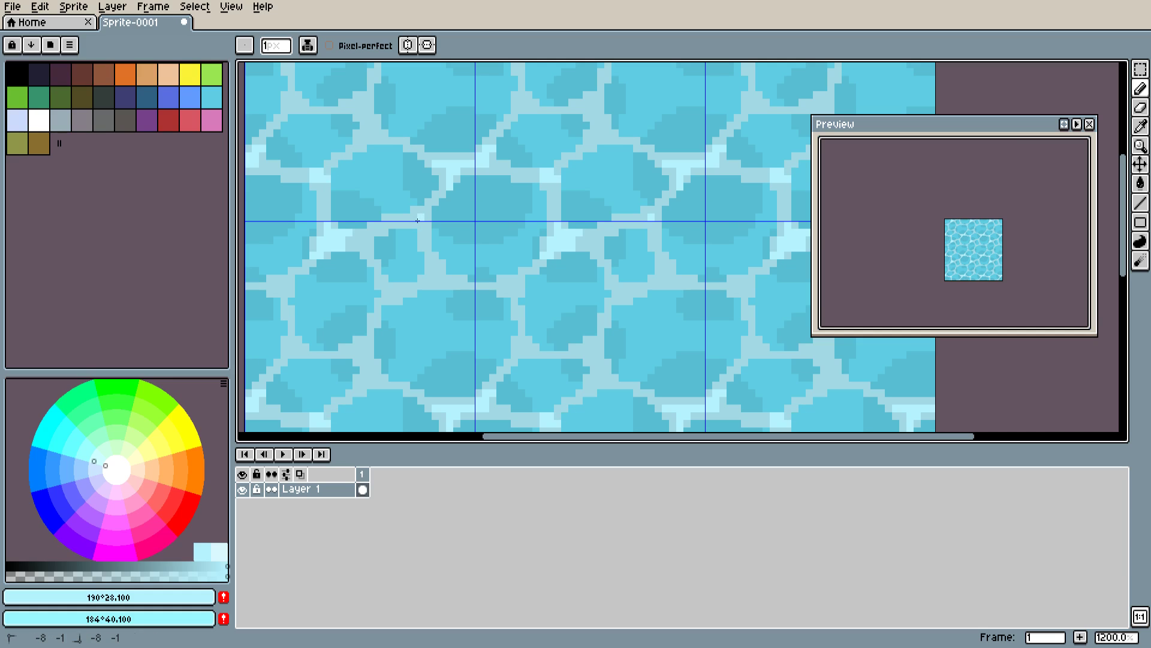
Paint bright pale highlights in the junction at the small cell's lower-right corner and the one at the large cell's upper-right edge
click(435, 272)
drag(438, 278, 426, 278)
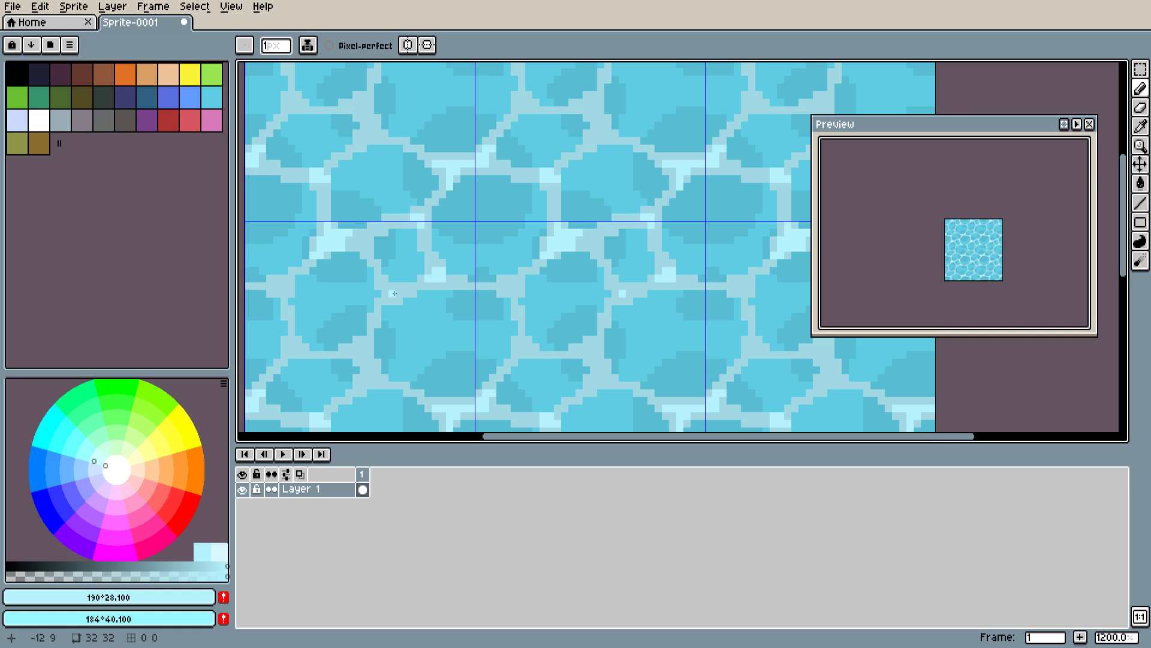
scroll(330, 316, down, 3)
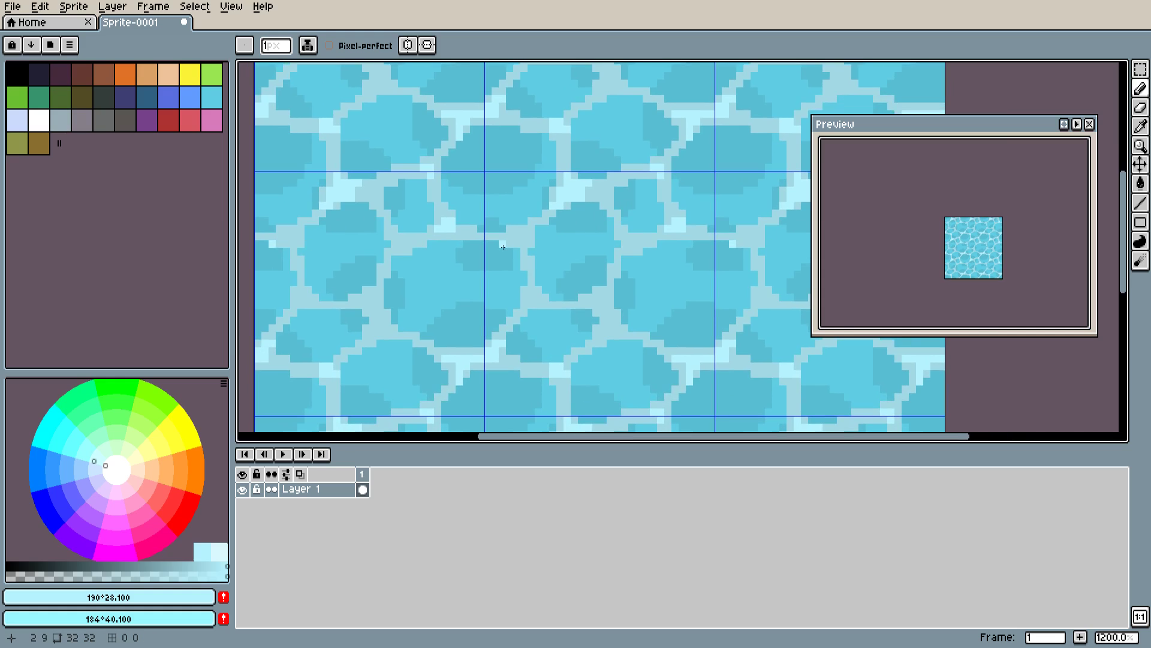
click(520, 238)
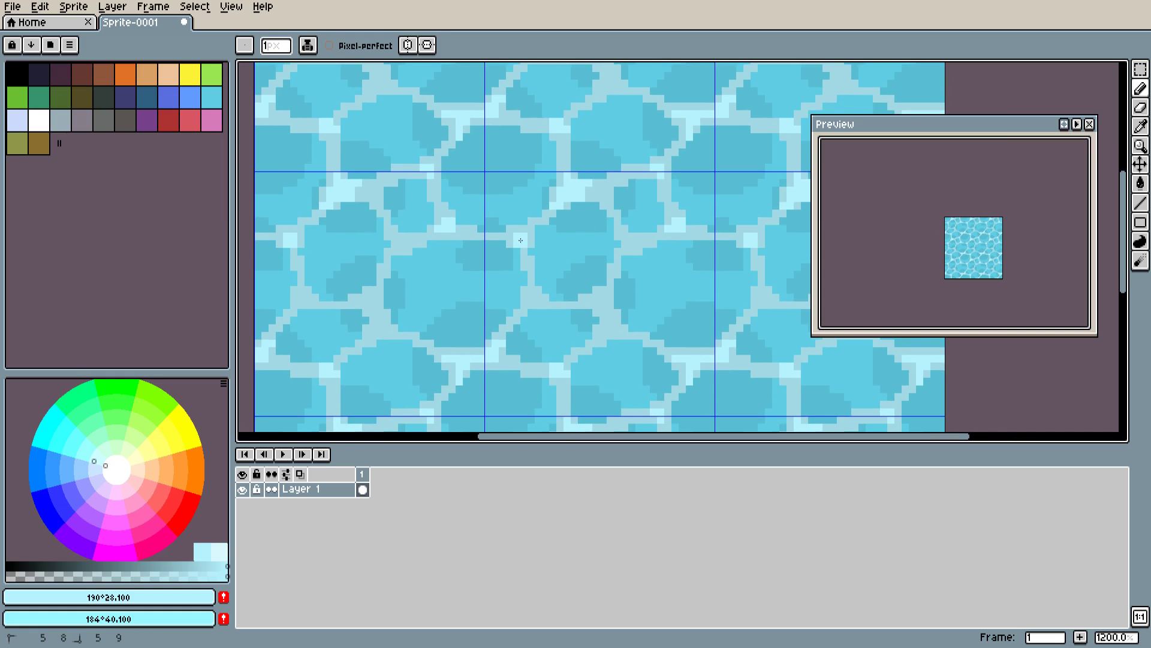
Paint bright pale highlights in the ripple-line junctions at the upright cell's lower-right, upper-right and lower-left corners
drag(520, 240, 522, 232)
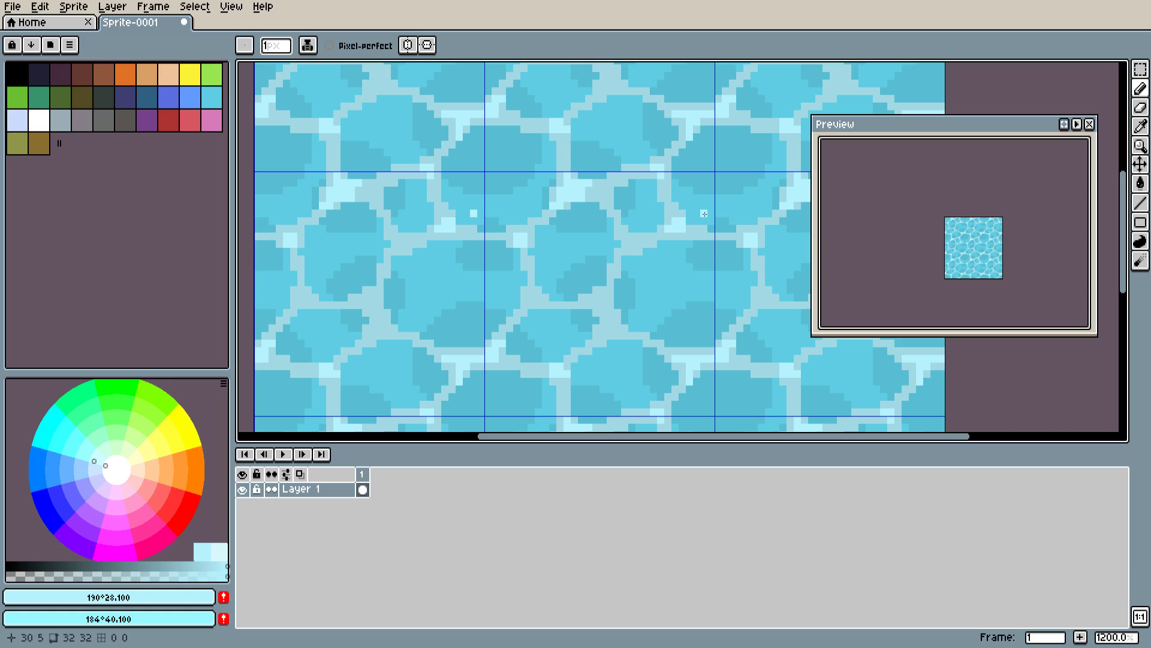
drag(690, 228, 682, 190)
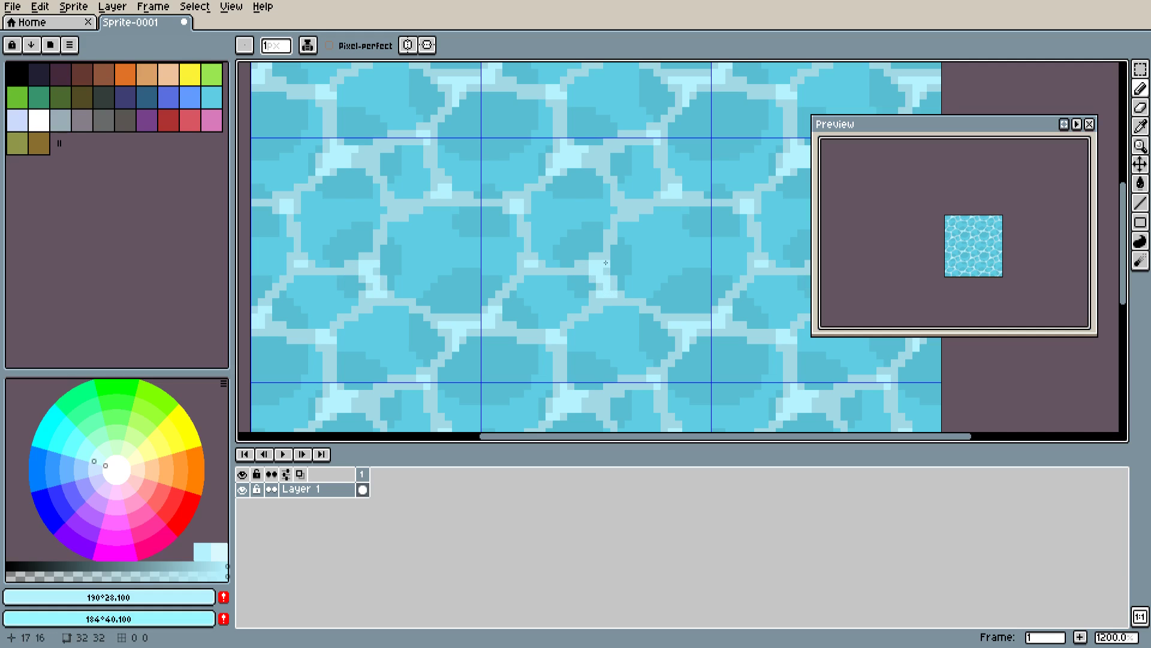
drag(729, 257, 690, 246)
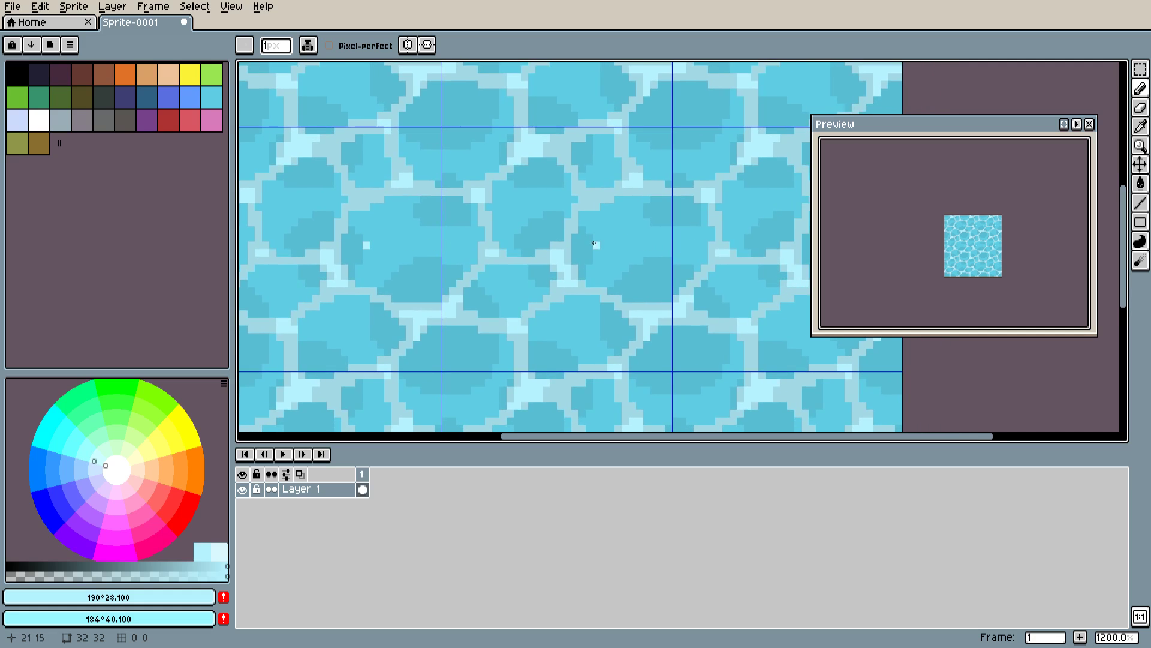
drag(594, 242, 542, 276)
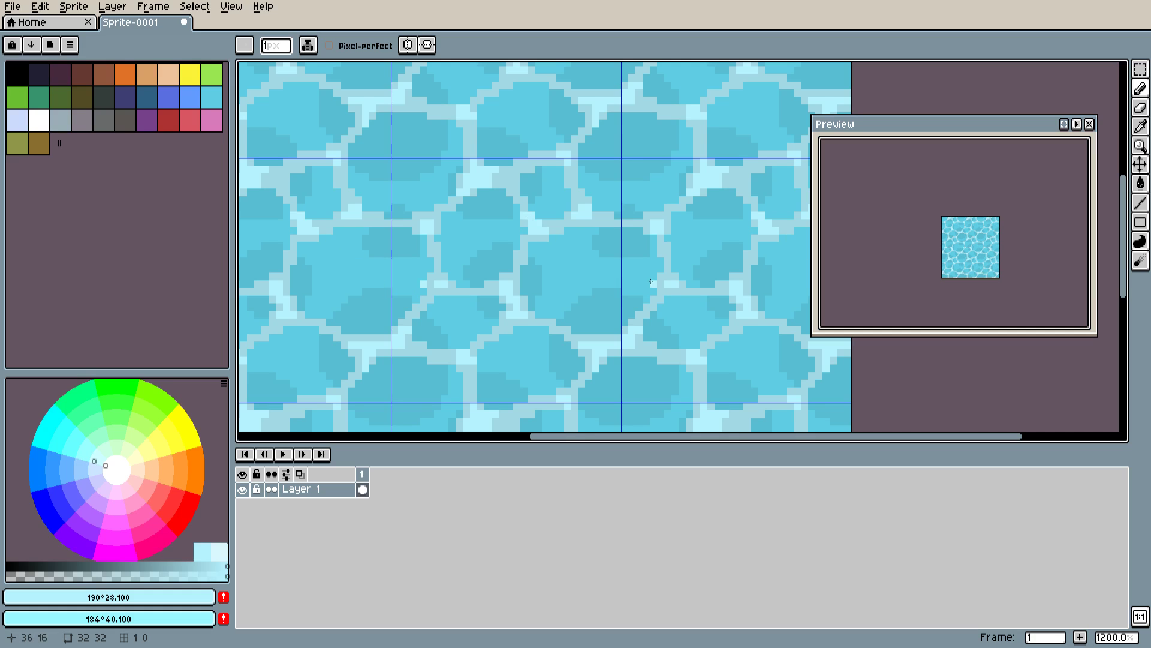
drag(652, 280, 601, 291)
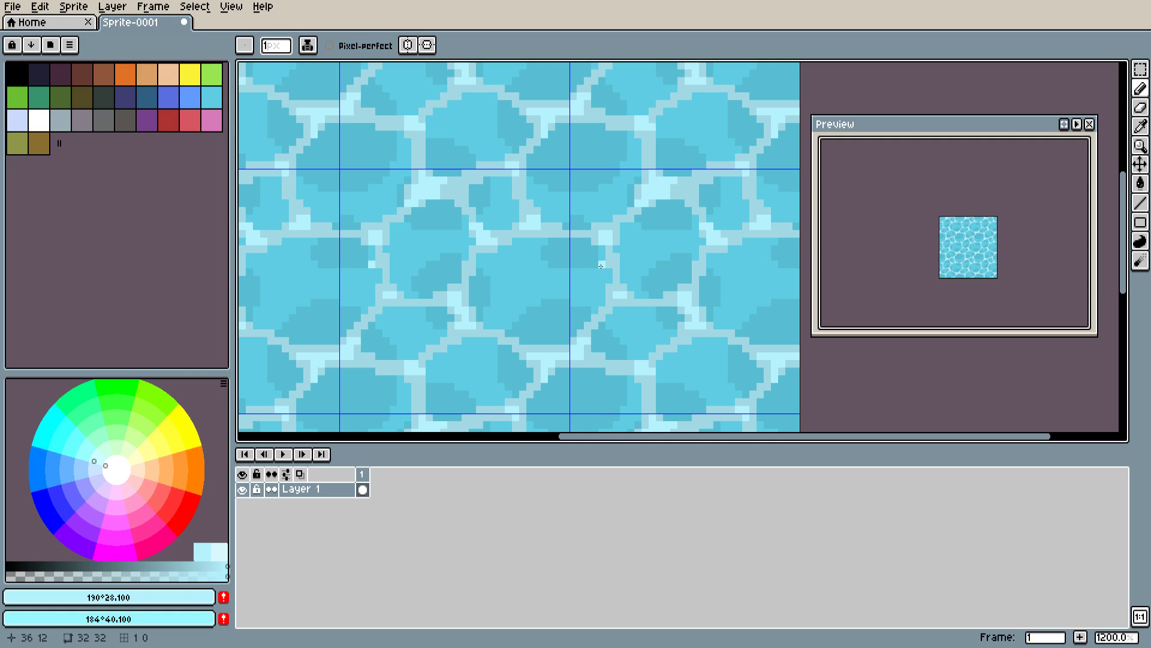
drag(768, 217, 891, 252)
drag(717, 246, 621, 218)
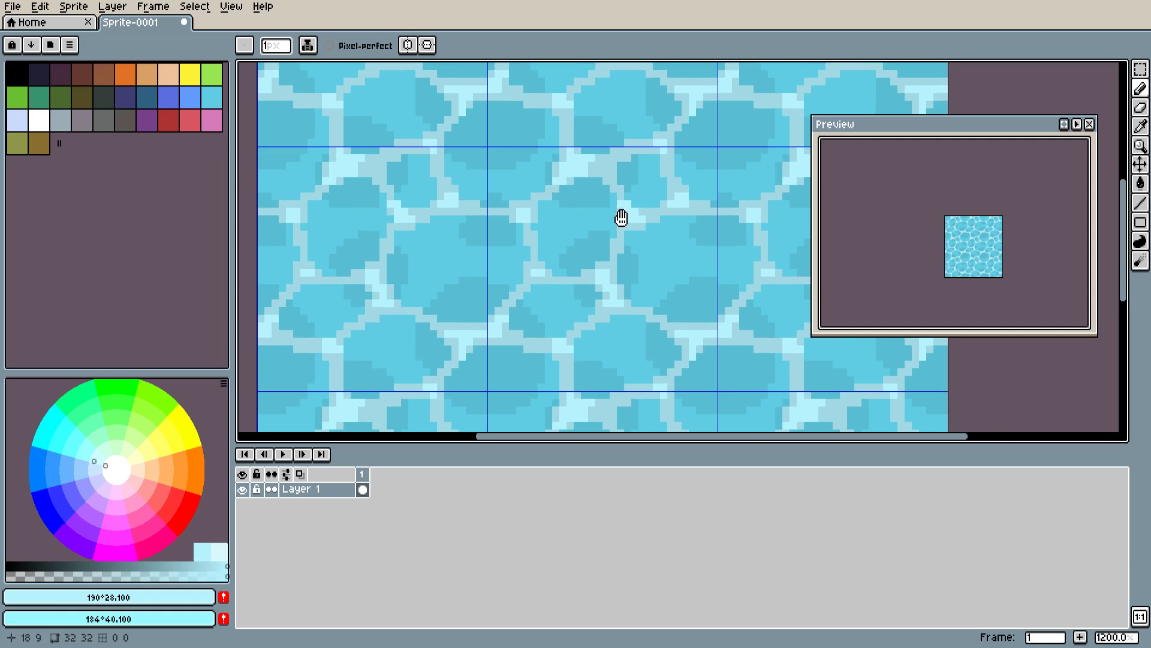
Choose white and paint a small cluster of sparkle pixels in the wide junction above the upright cell
click(40, 127)
click(577, 166)
click(578, 172)
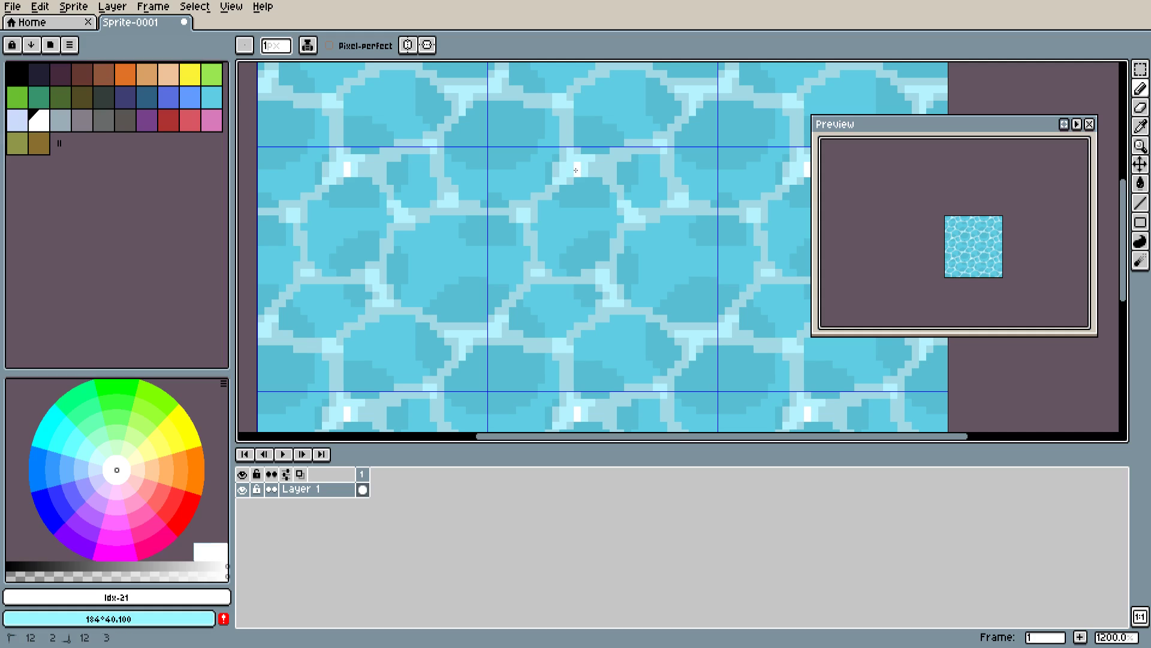
click(570, 172)
click(570, 166)
click(591, 219)
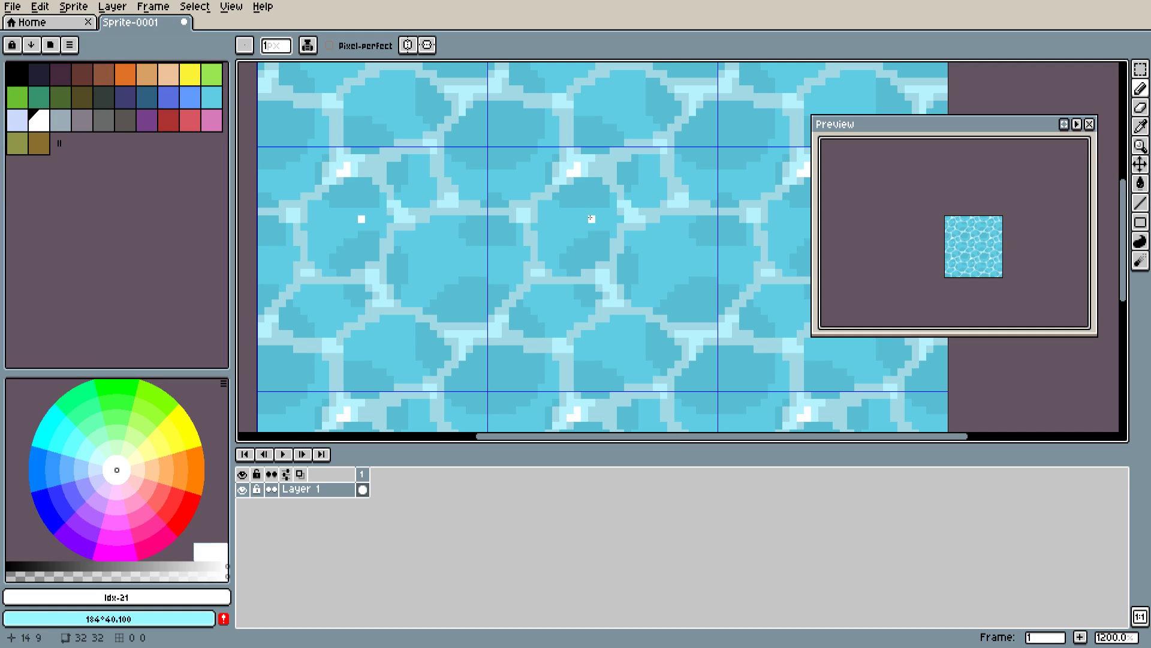
Paint white sparkle pixels in the junctions at the upright cell's upper corners, its lower-right corner and the small cell's lower-right corner
click(636, 211)
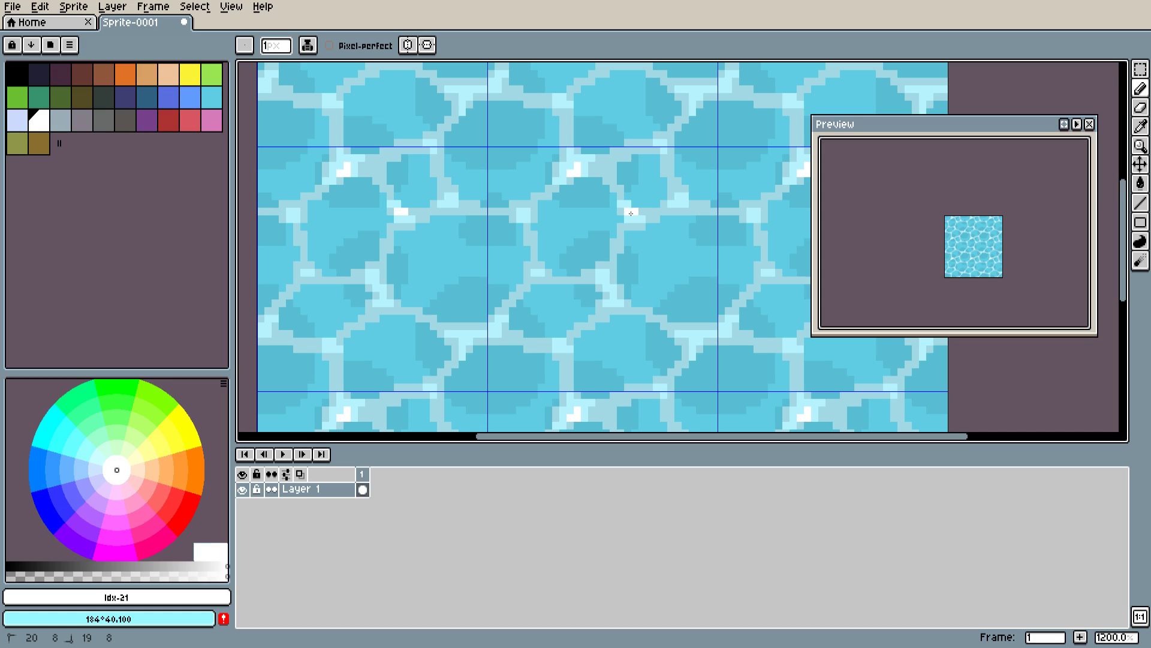
click(525, 213)
click(462, 203)
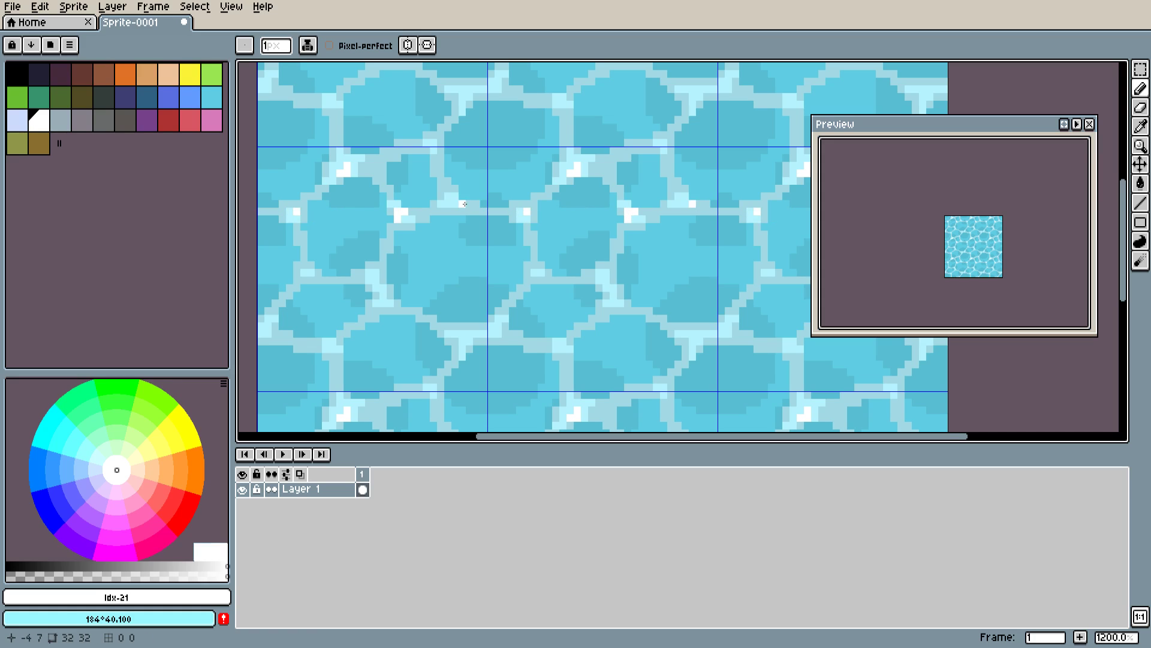
click(600, 278)
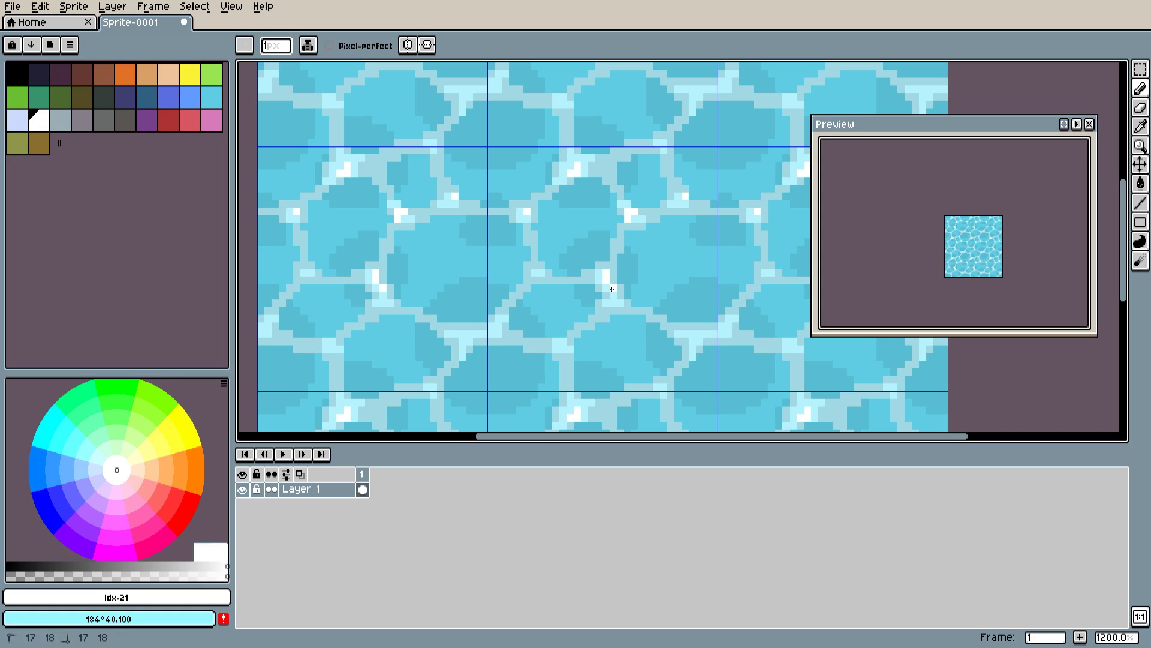
Paint white sparkle pixels in the junctions around the rounded cell along the tile's lower edge
scroll(587, 240, right, 3)
scroll(588, 239, up, 2)
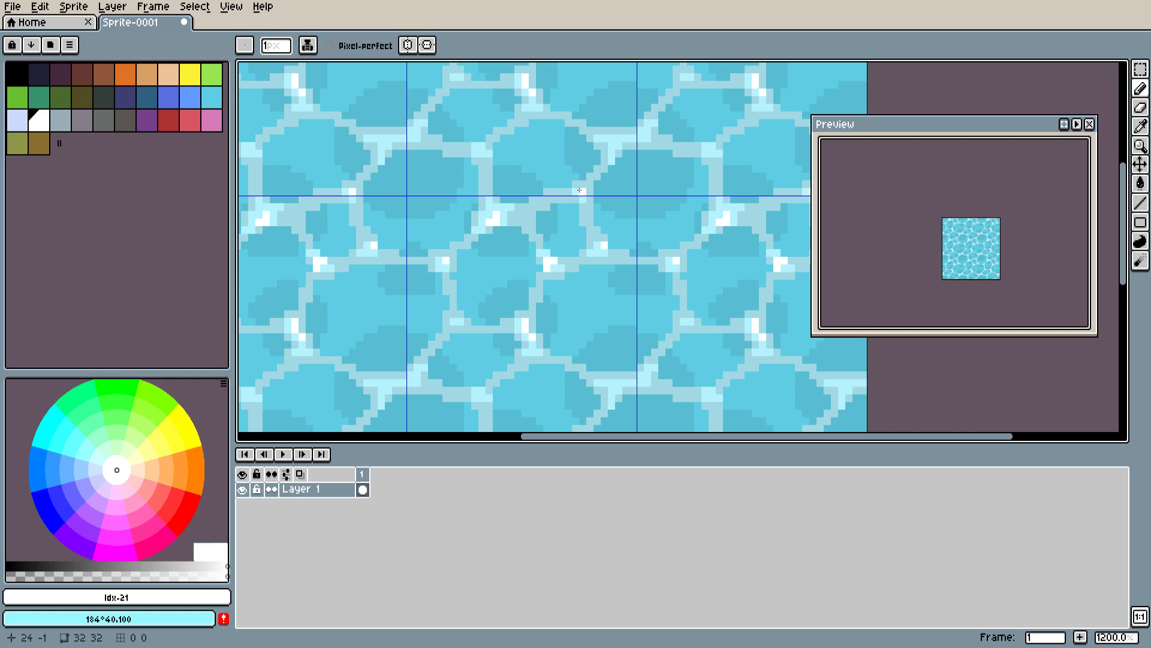
scroll(574, 198, up, 3)
scroll(574, 198, right, 1)
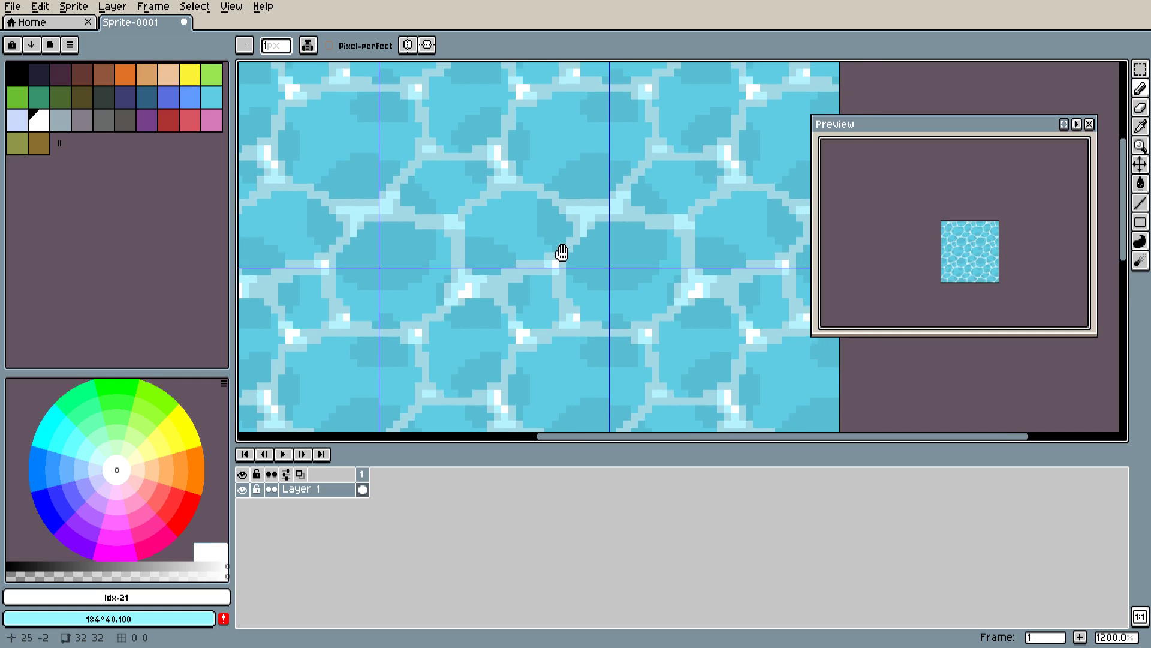
click(590, 211)
click(616, 206)
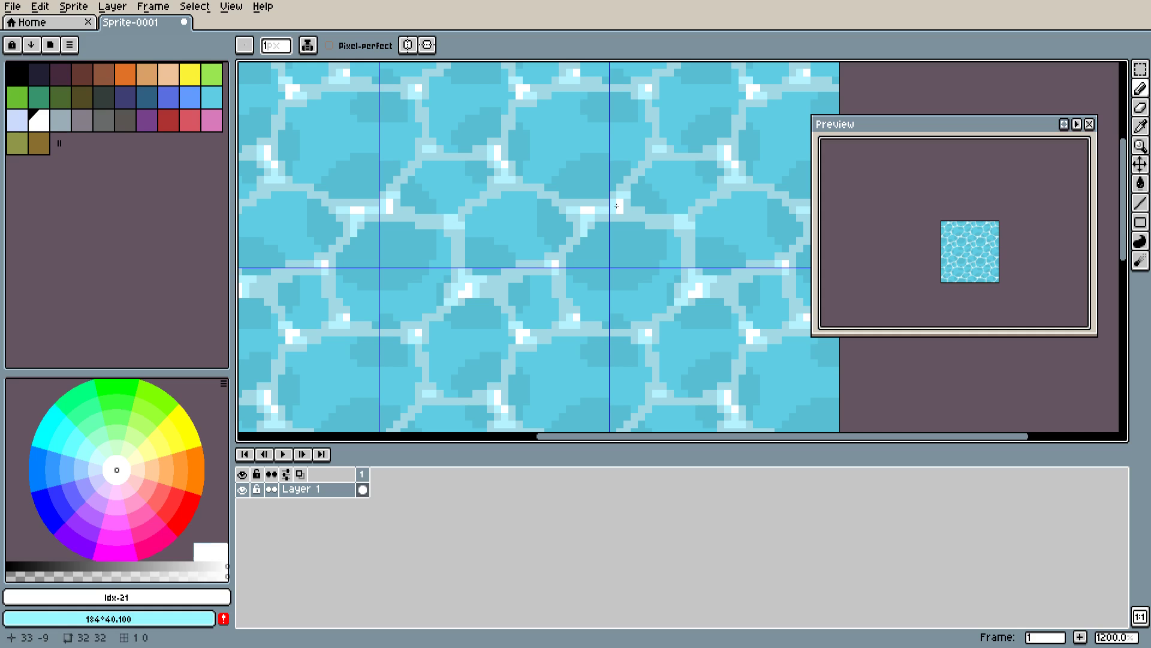
click(682, 225)
drag(488, 254, 608, 211)
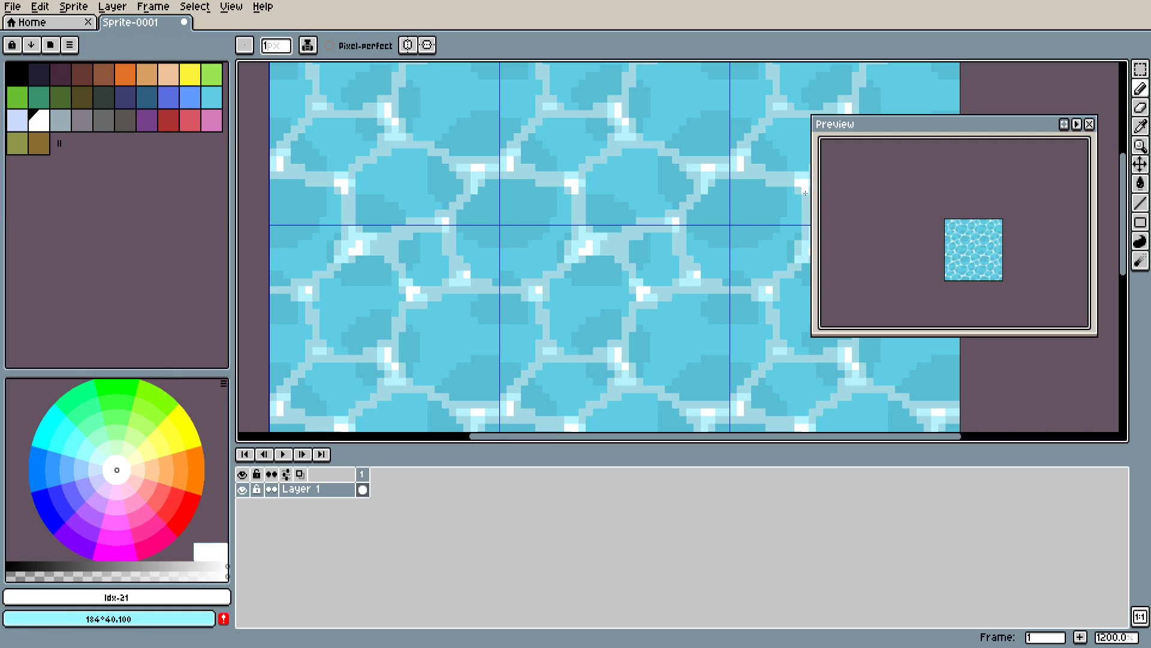
Undo the last stray white mark and add a white sparkle pixel in the junction at the upright cell's lower-left corner
click(633, 244)
key(ctrl+z)
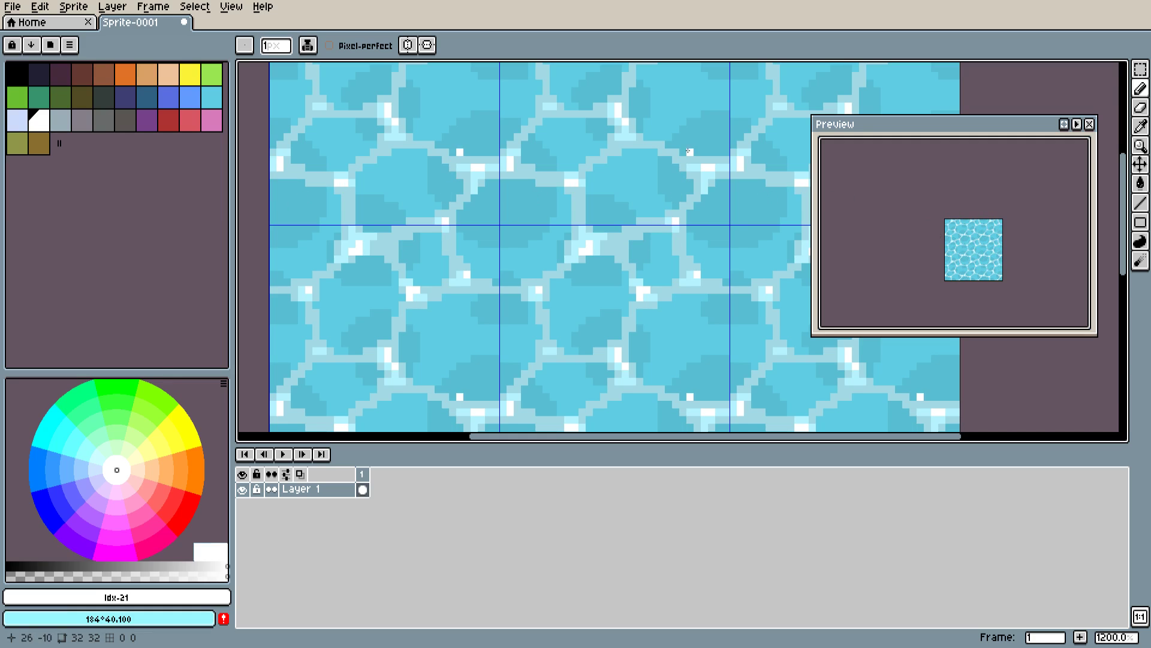
drag(693, 152, 696, 216)
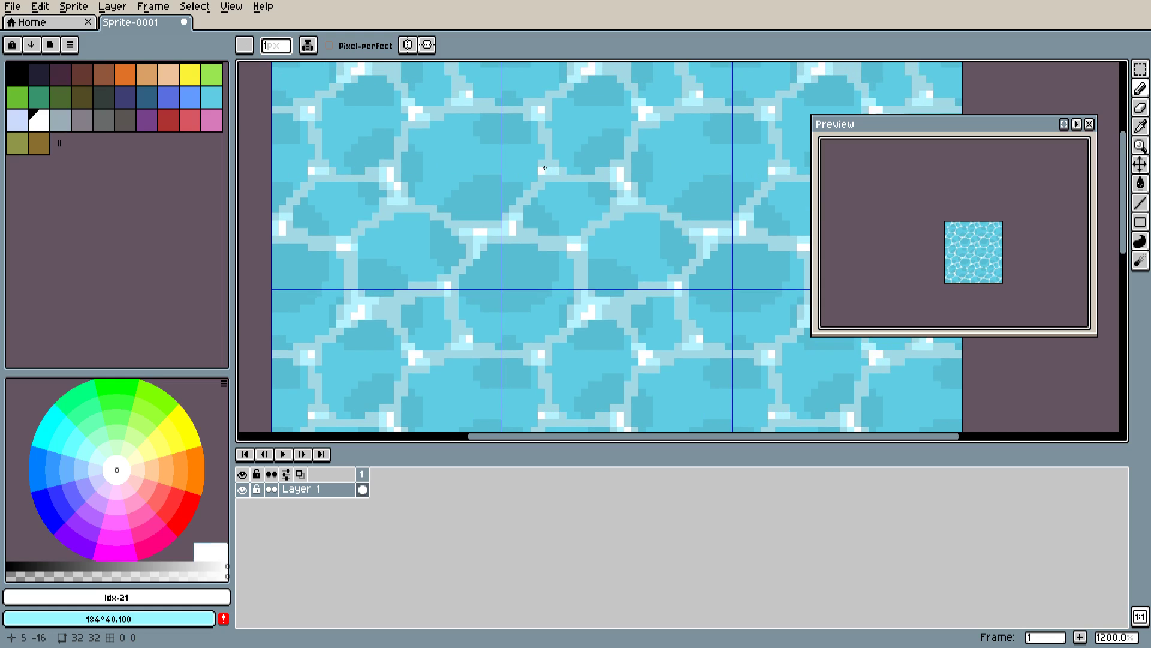
drag(606, 93, 618, 193)
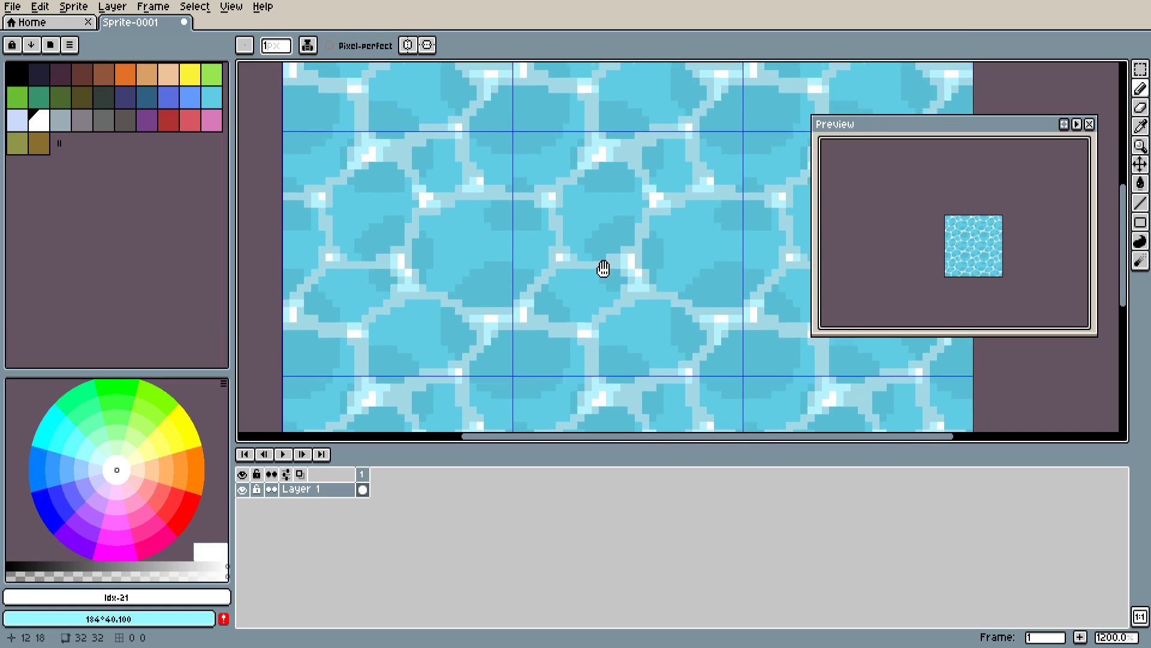
drag(604, 267, 572, 236)
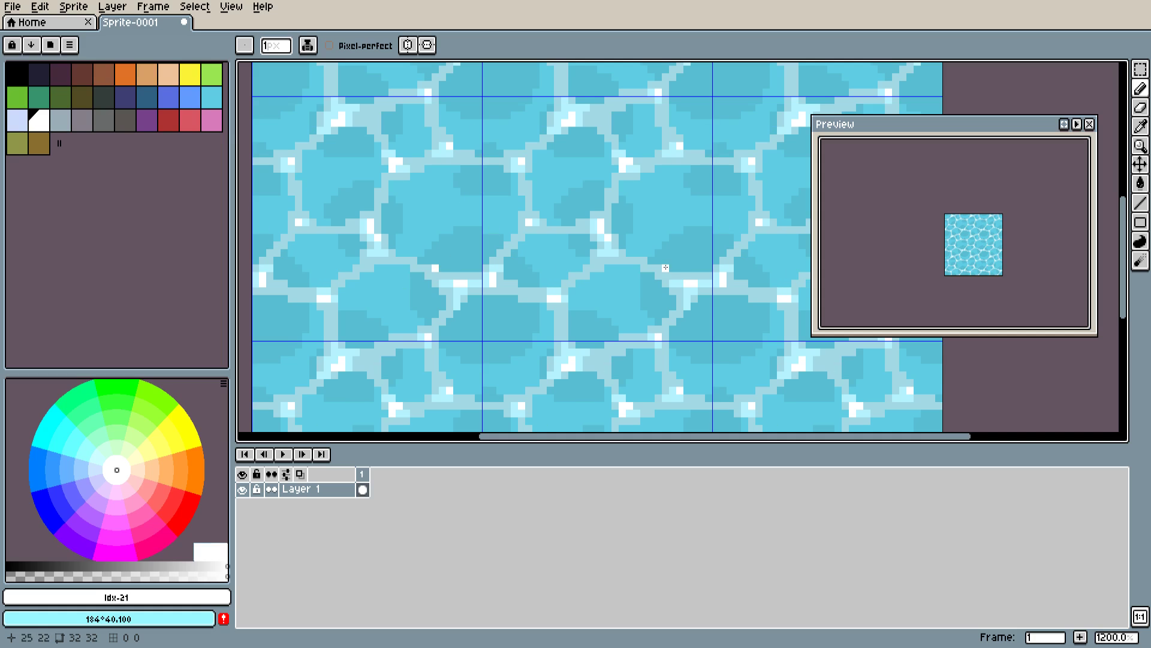
Sample the light blue base colour, HSV 190, 58, 89, and paint gaps into the ripple lines above the rounded cell and below the upright and small cells
key(i)
click(640, 256)
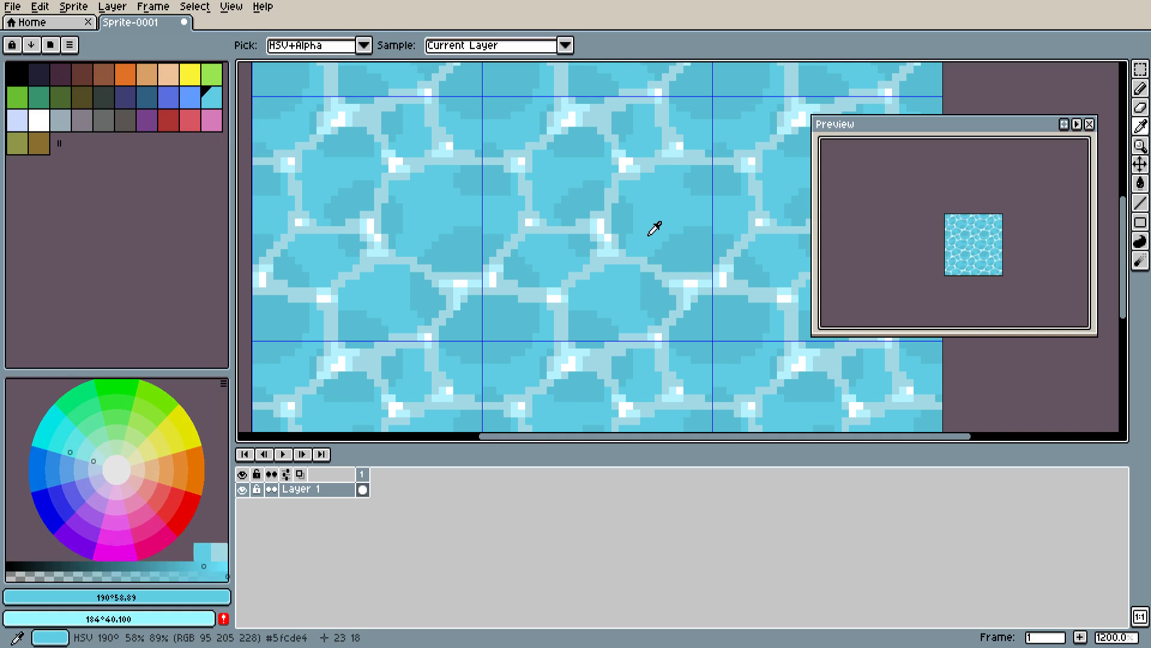
key(b)
key(i)
key(b)
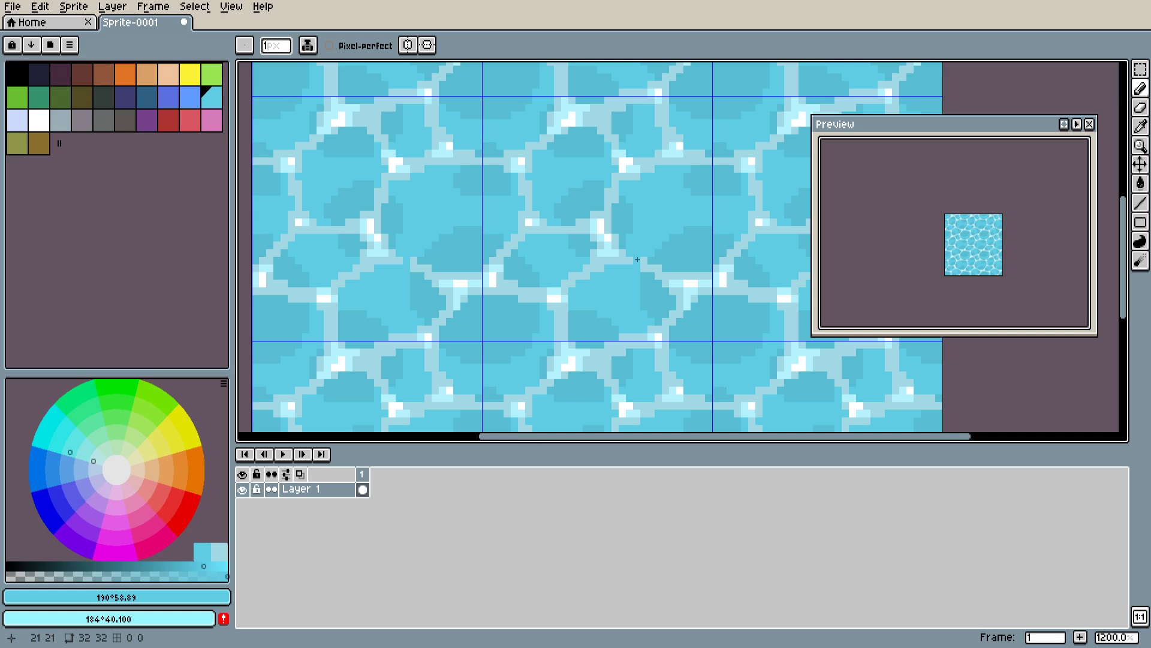
click(637, 259)
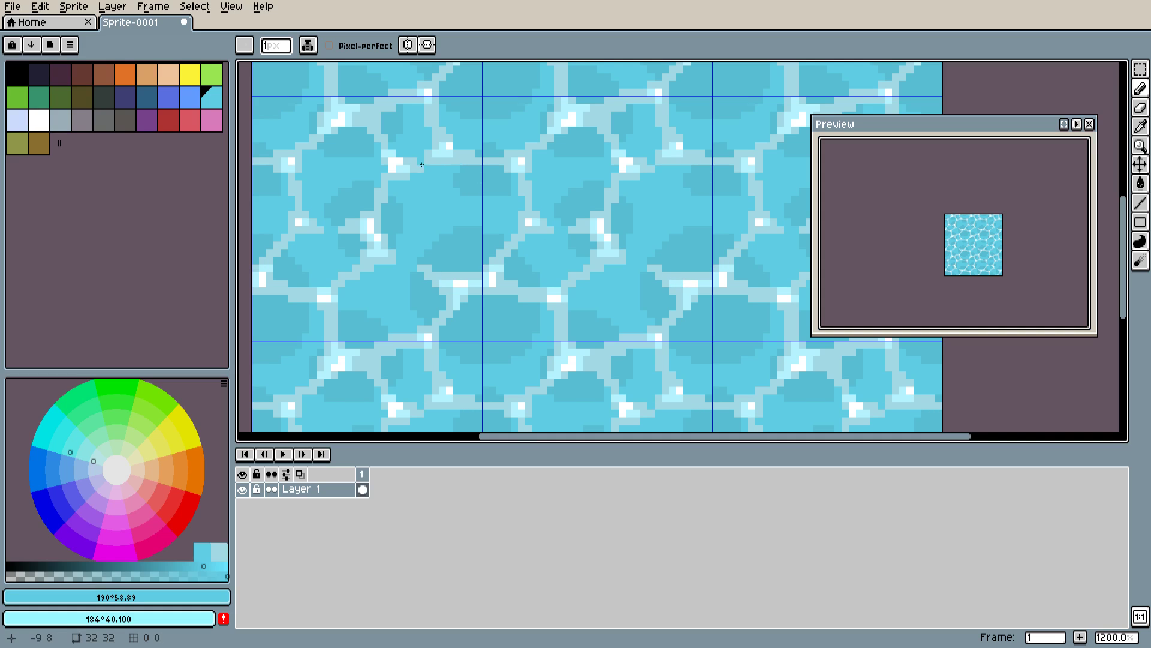
Paint light blue gaps into the ripple lines along the small cell's top edge and around the rounded cell's upper-left junction
drag(451, 181, 527, 282)
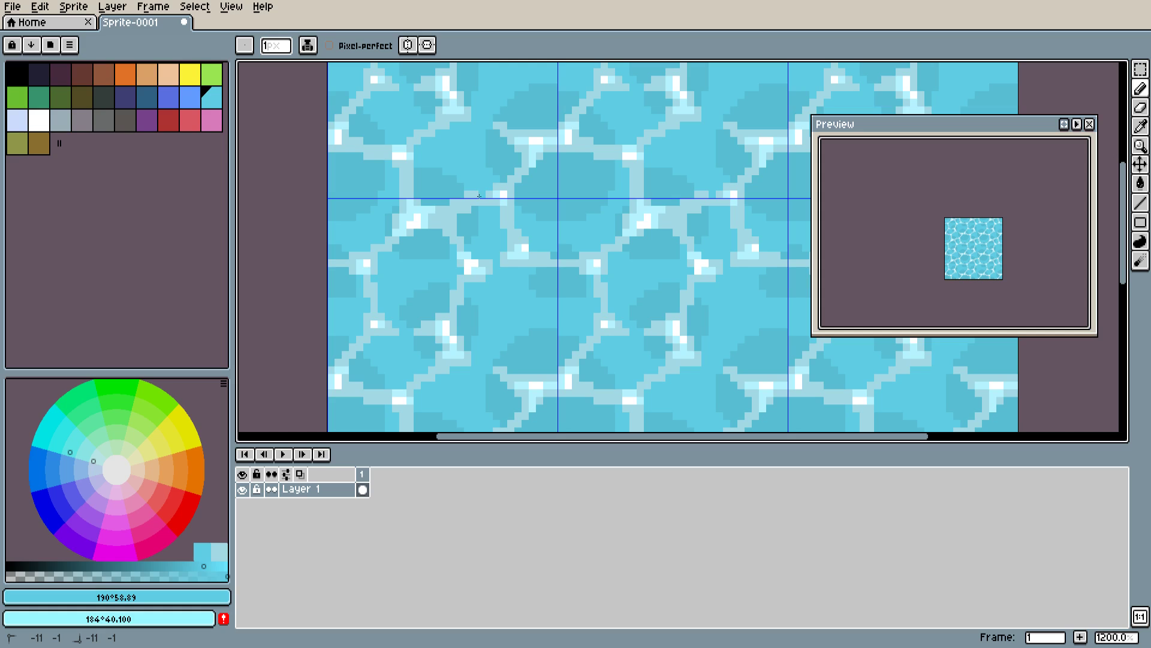
drag(570, 192, 522, 241)
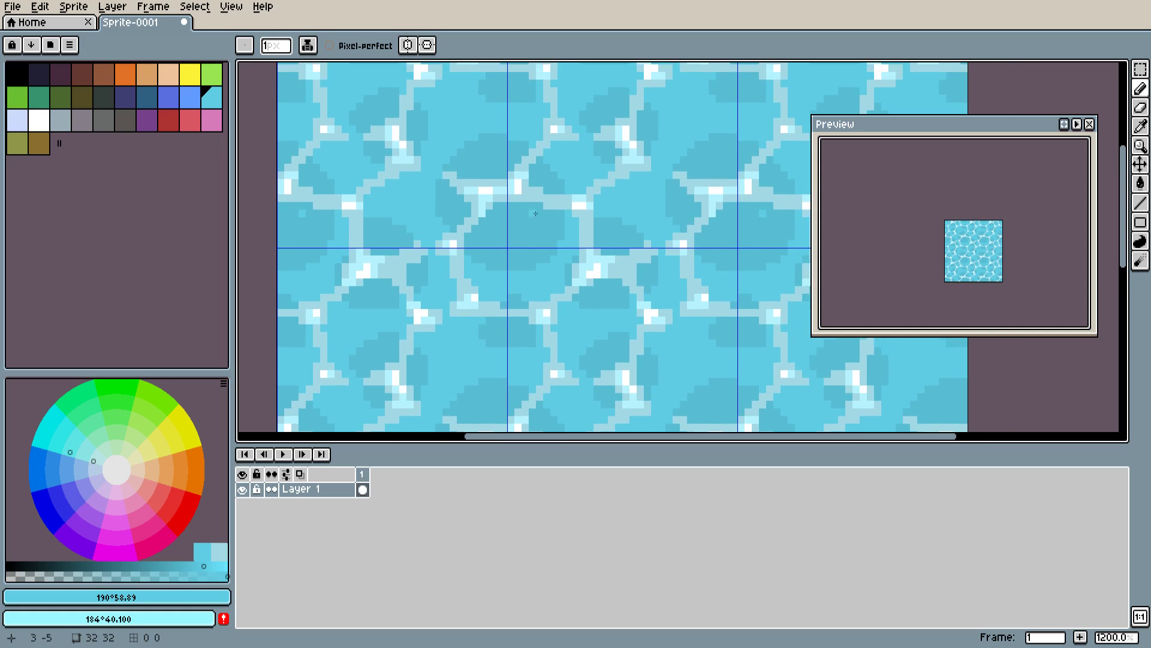
drag(651, 239, 604, 227)
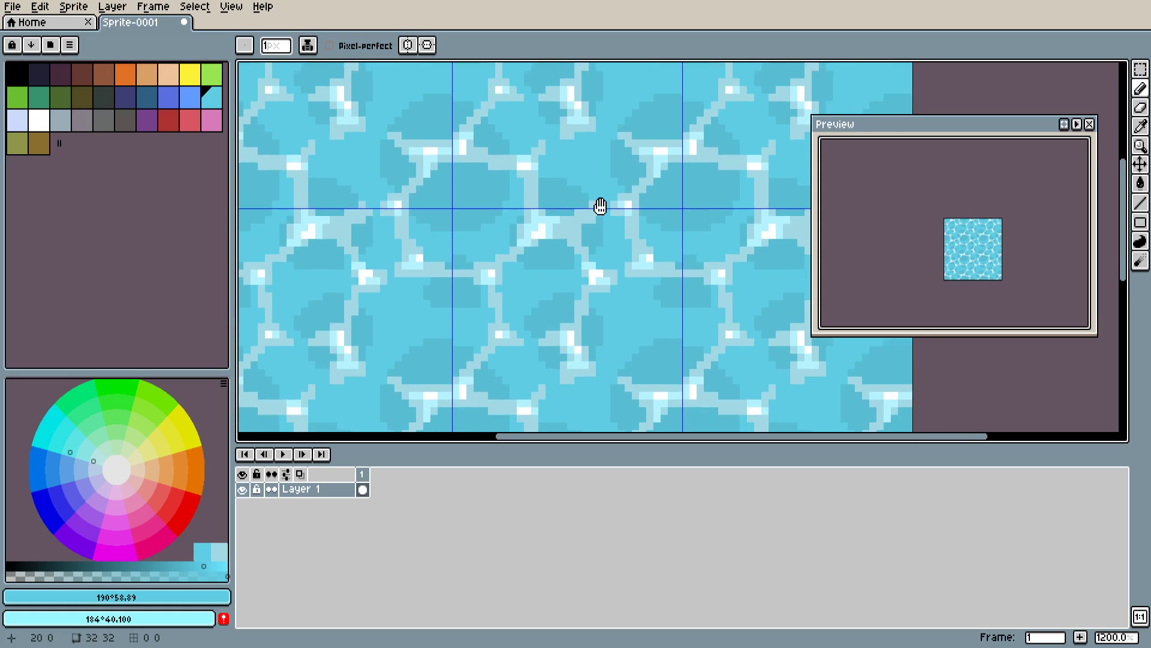
scroll(599, 206, down, 3)
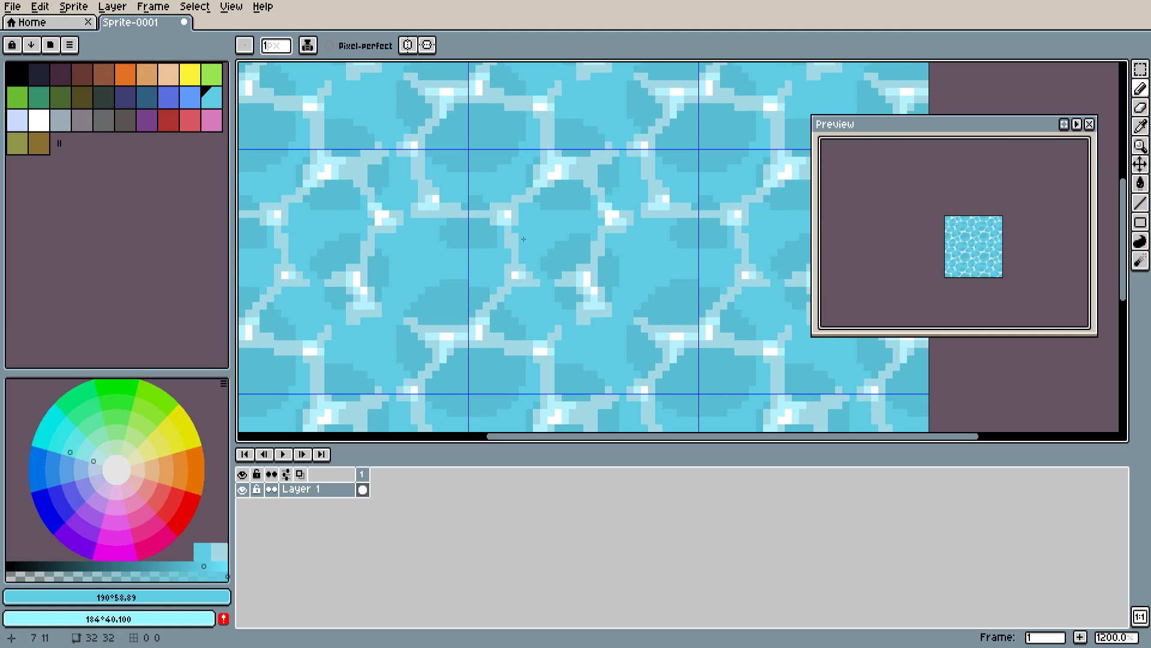
drag(521, 246, 586, 263)
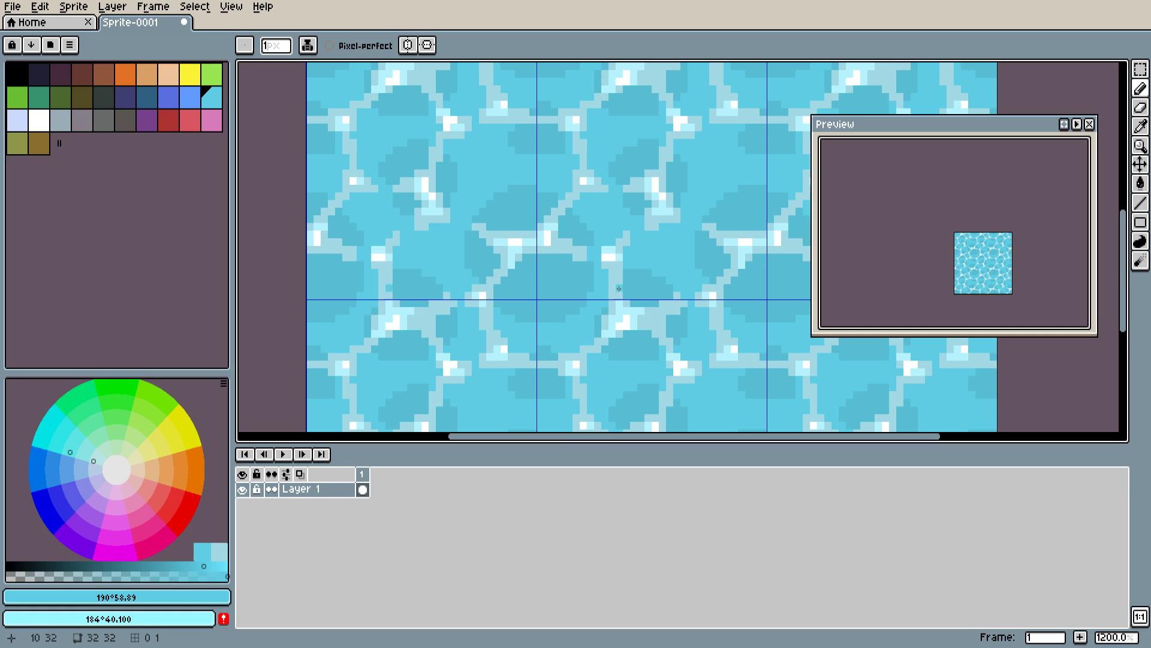
drag(627, 145, 655, 164)
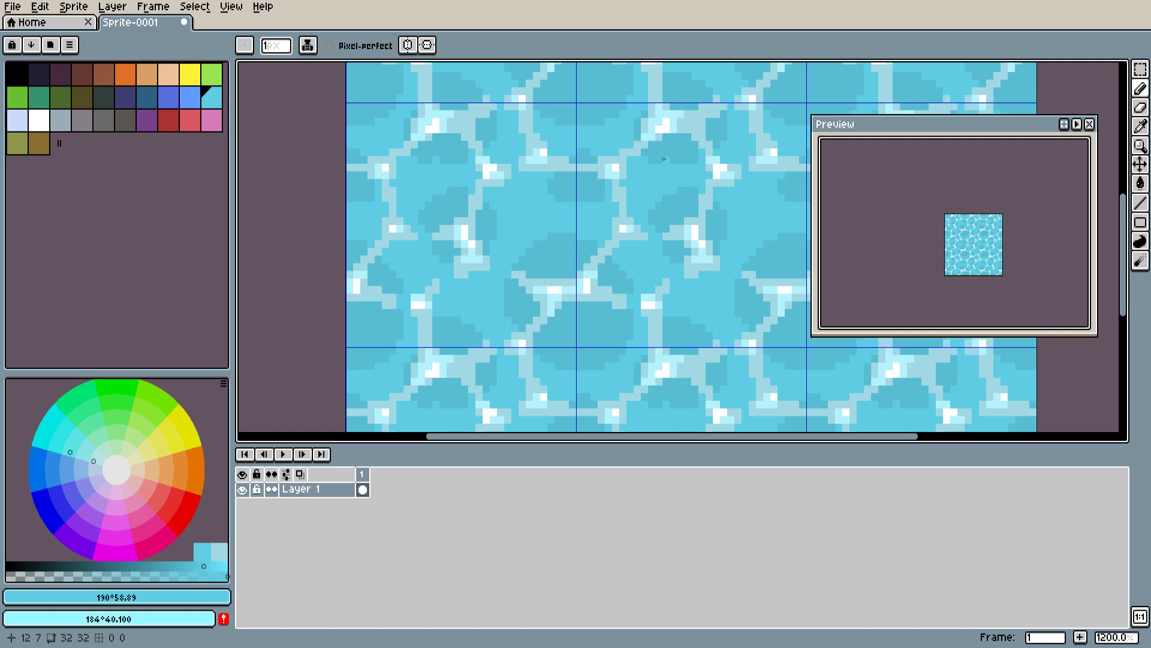
drag(700, 238, 620, 226)
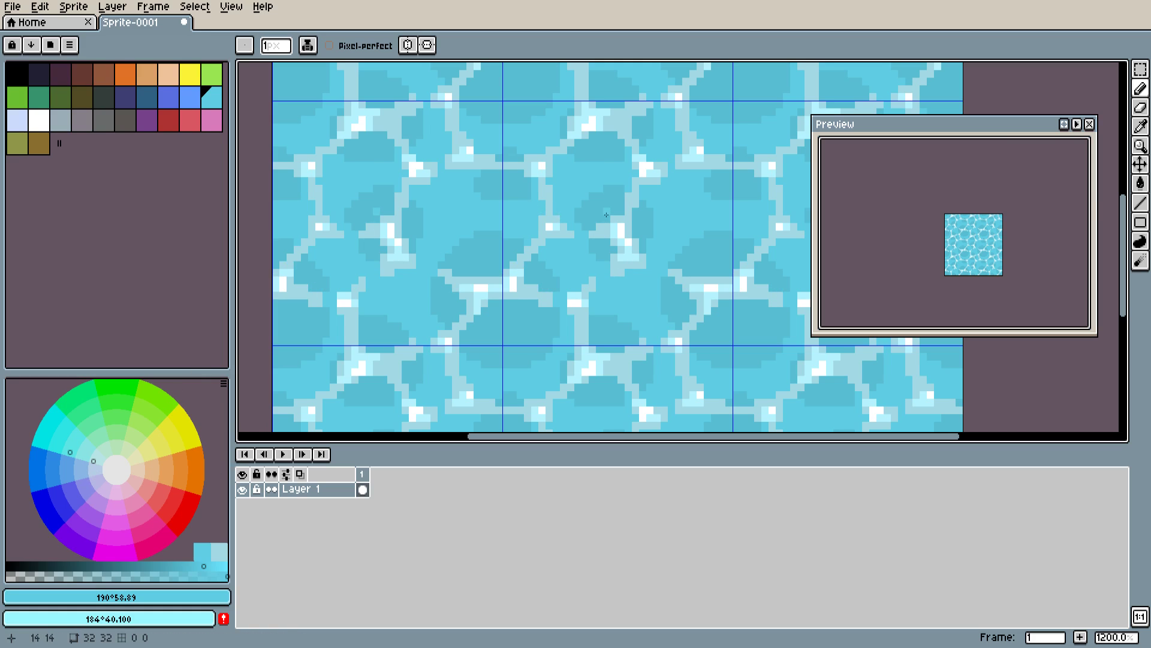
Sample the pale ripple line colour, HSV 190, 28, 89, as the pencil's foreground colour
key(i)
drag(561, 198, 540, 235)
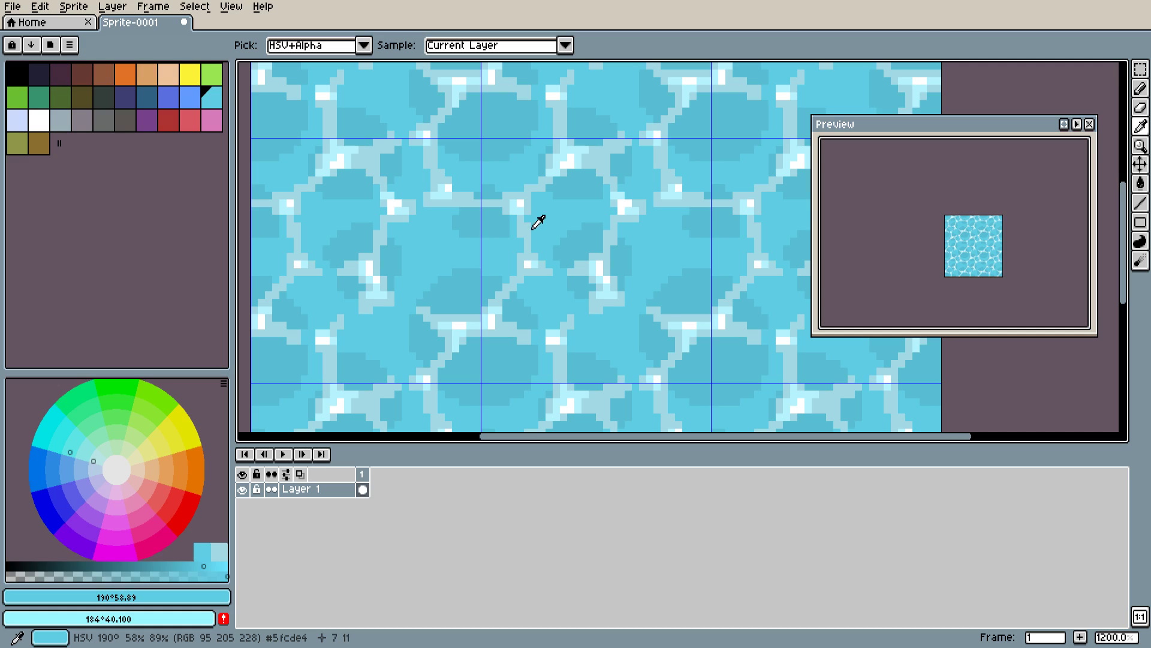
click(531, 226)
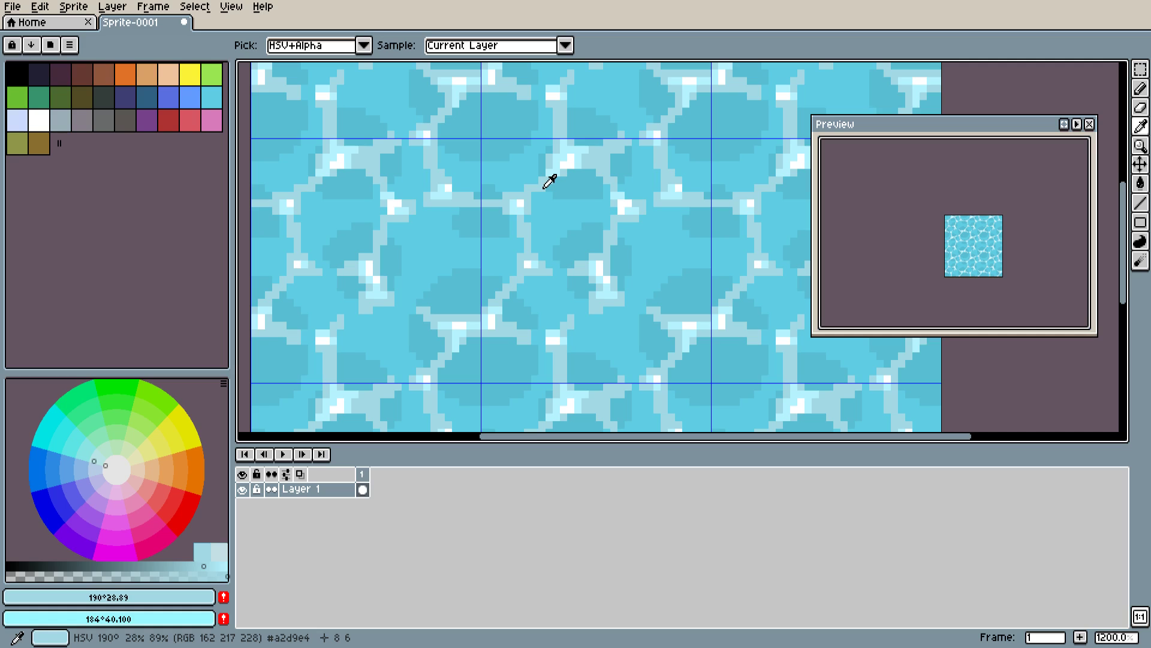
key(b)
drag(499, 283, 603, 224)
key(alt)
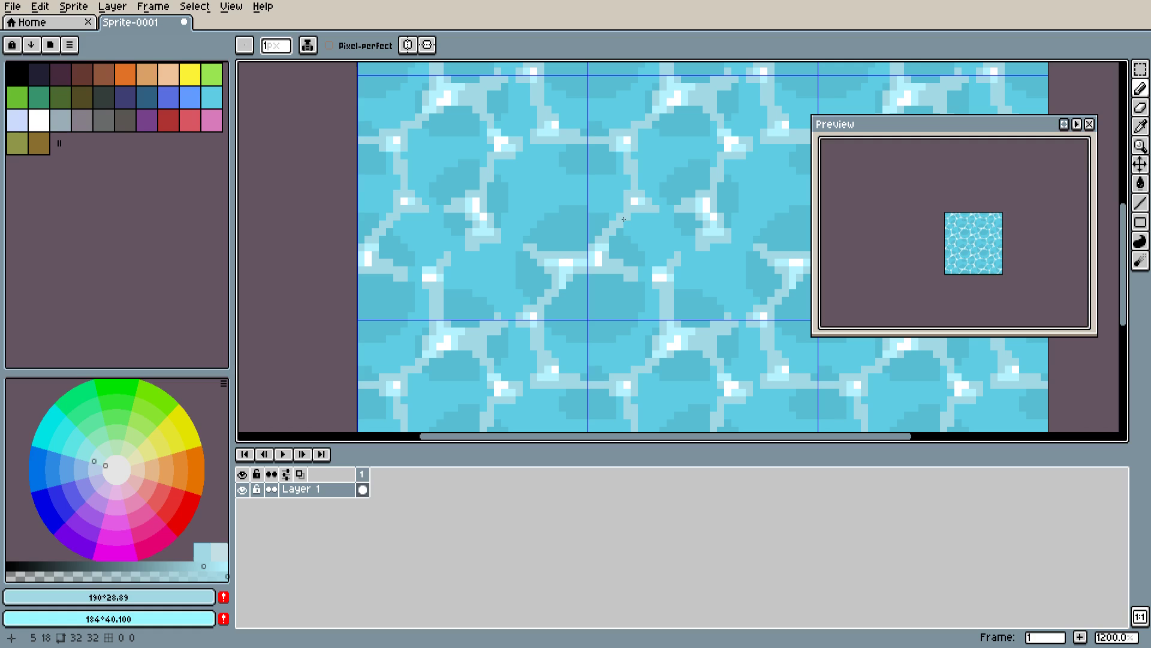
drag(603, 231, 533, 286)
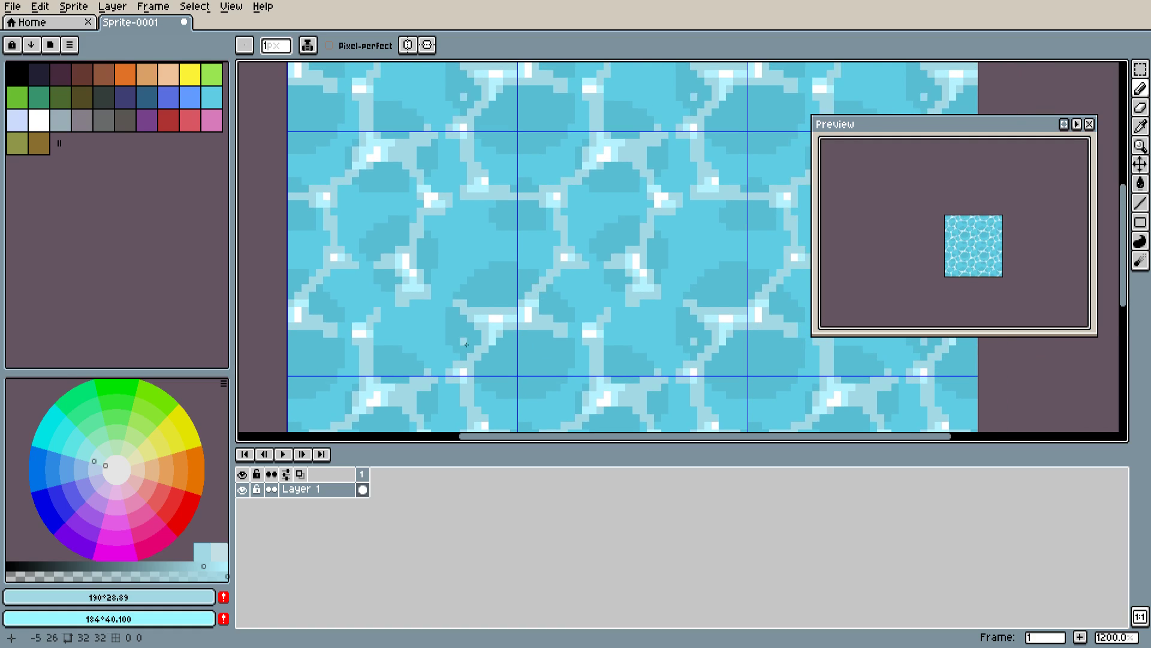
Set the foreground colour to HSV 181, 40, 89 and recolour all pale ripple lines with a non-contiguous Paint Bucket fill
click(90, 453)
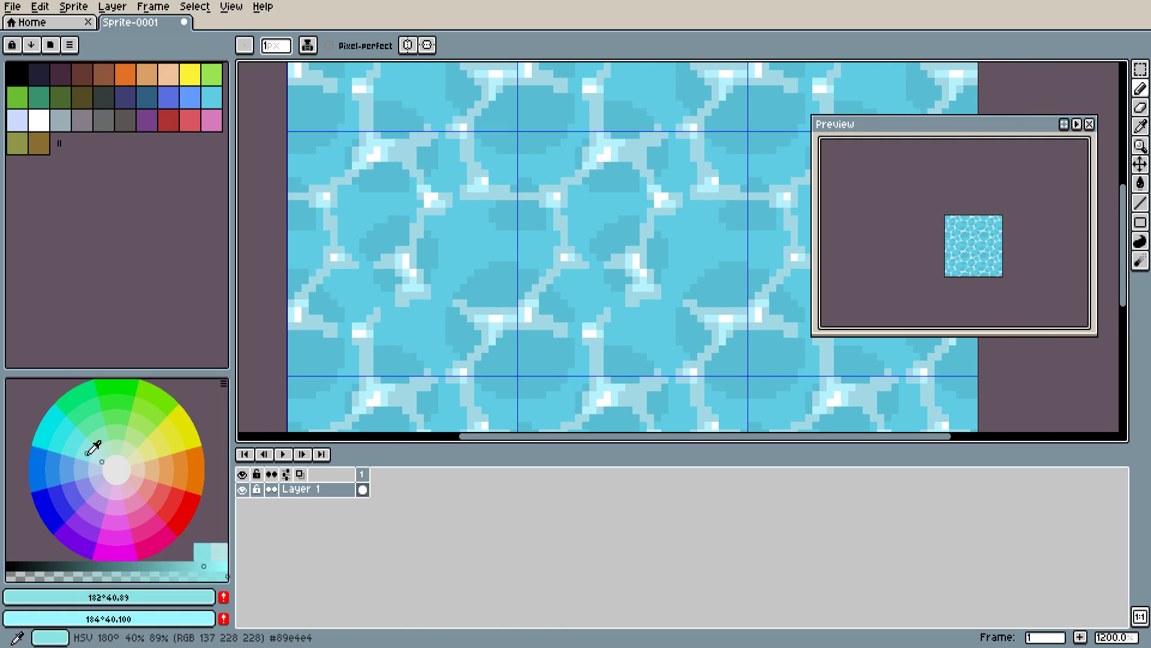
click(89, 449)
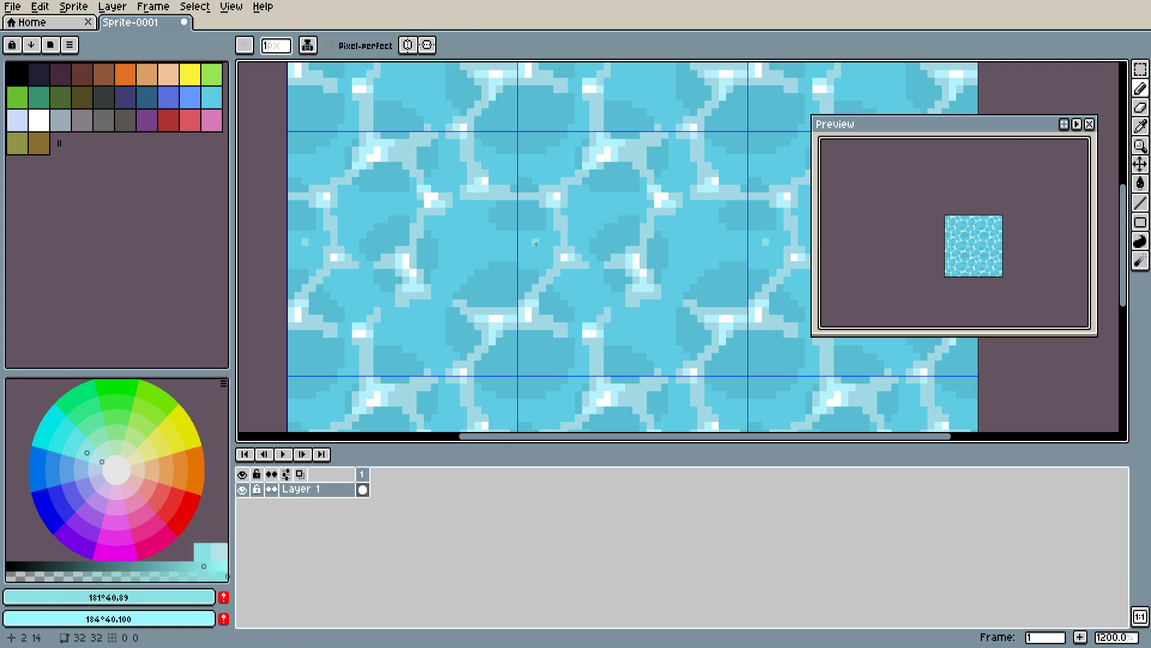
key(g)
click(548, 287)
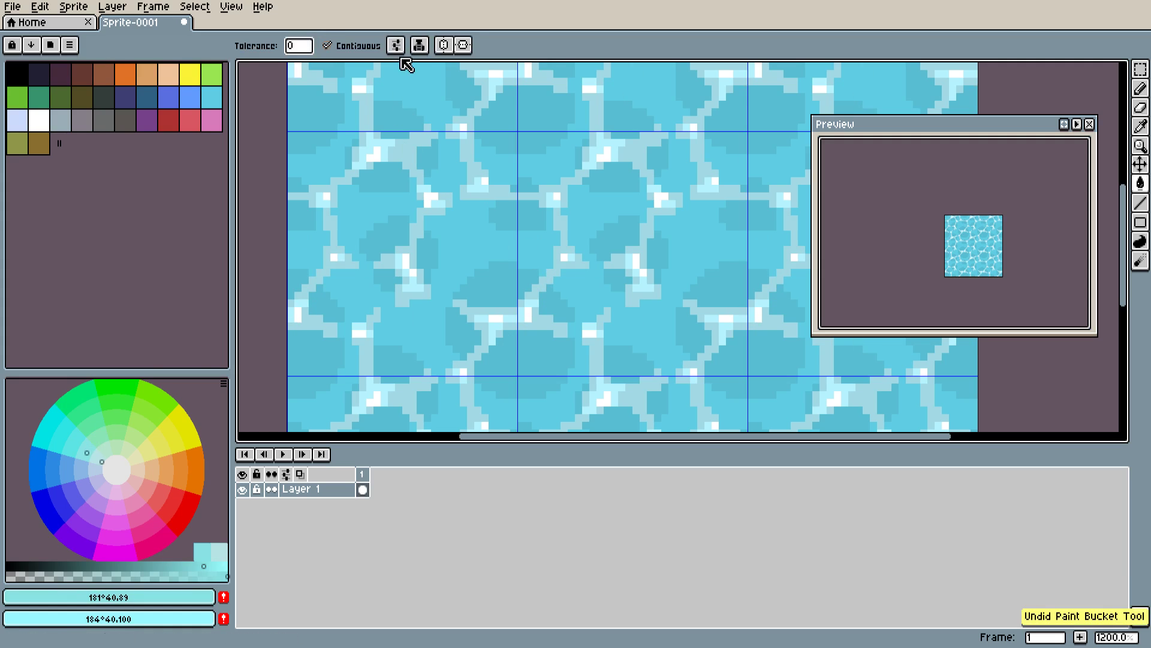
click(326, 45)
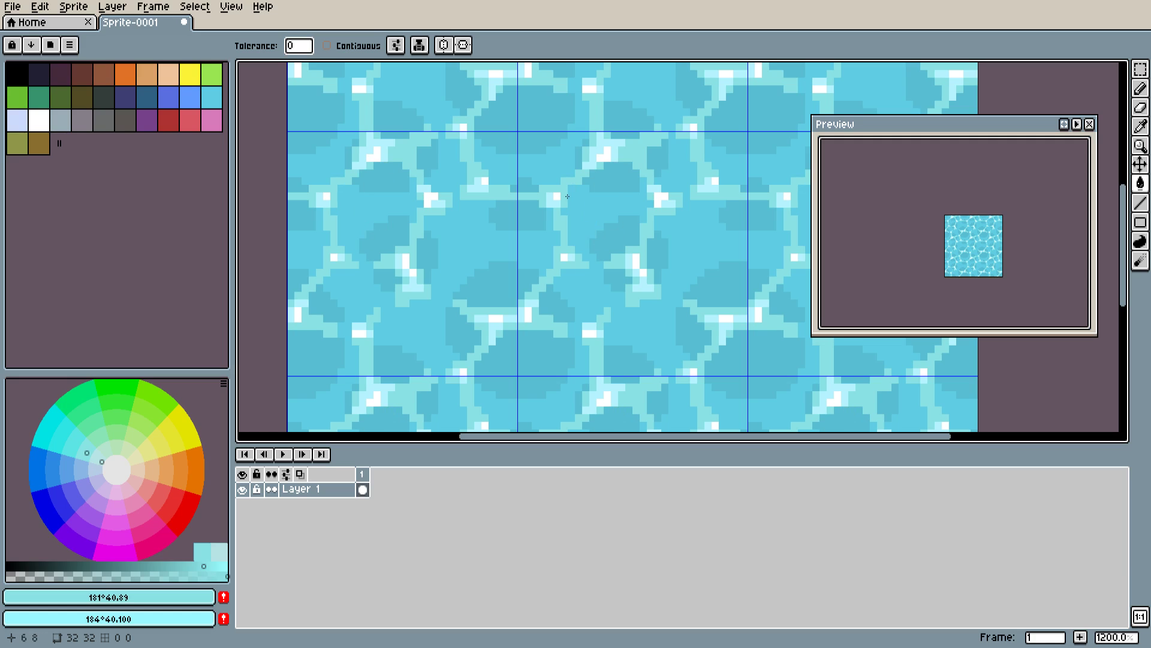
Set the foreground colour to HSV 180, 60, 89 and fill all ripple lines with this more saturated cyan
click(88, 450)
click(79, 442)
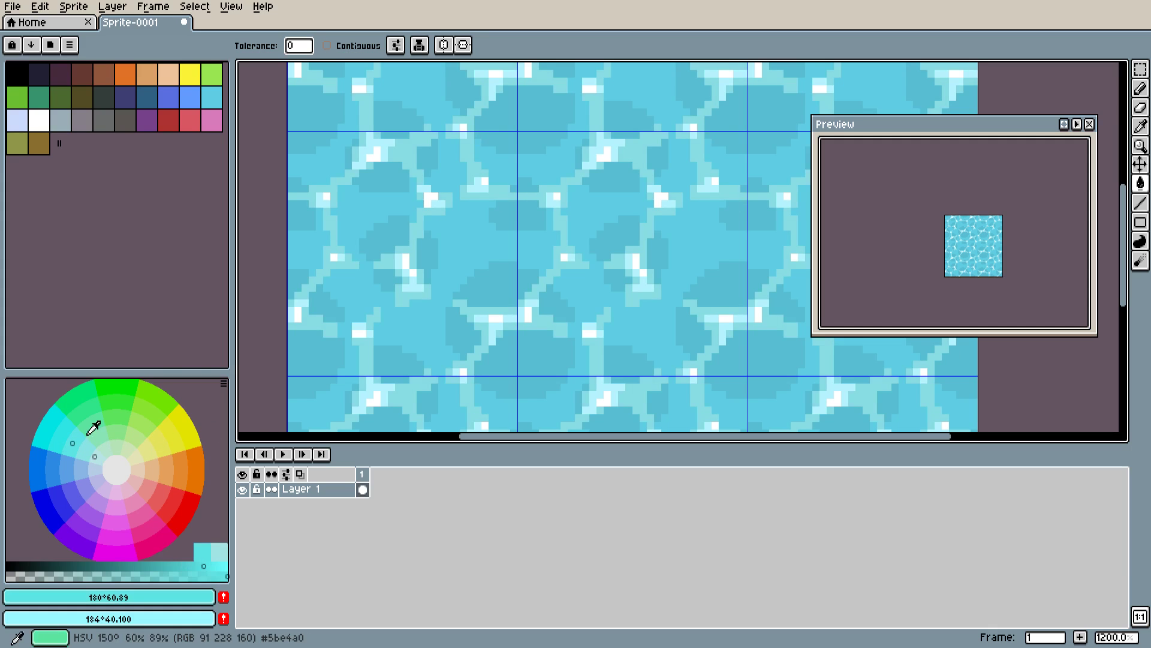
click(497, 193)
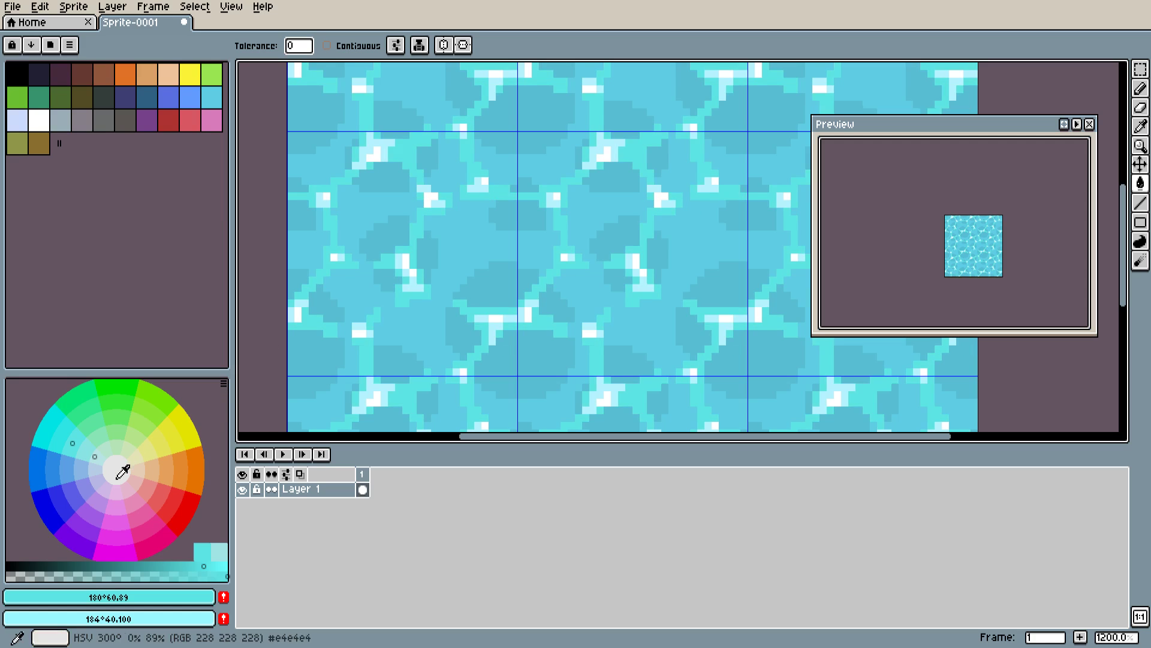
click(85, 438)
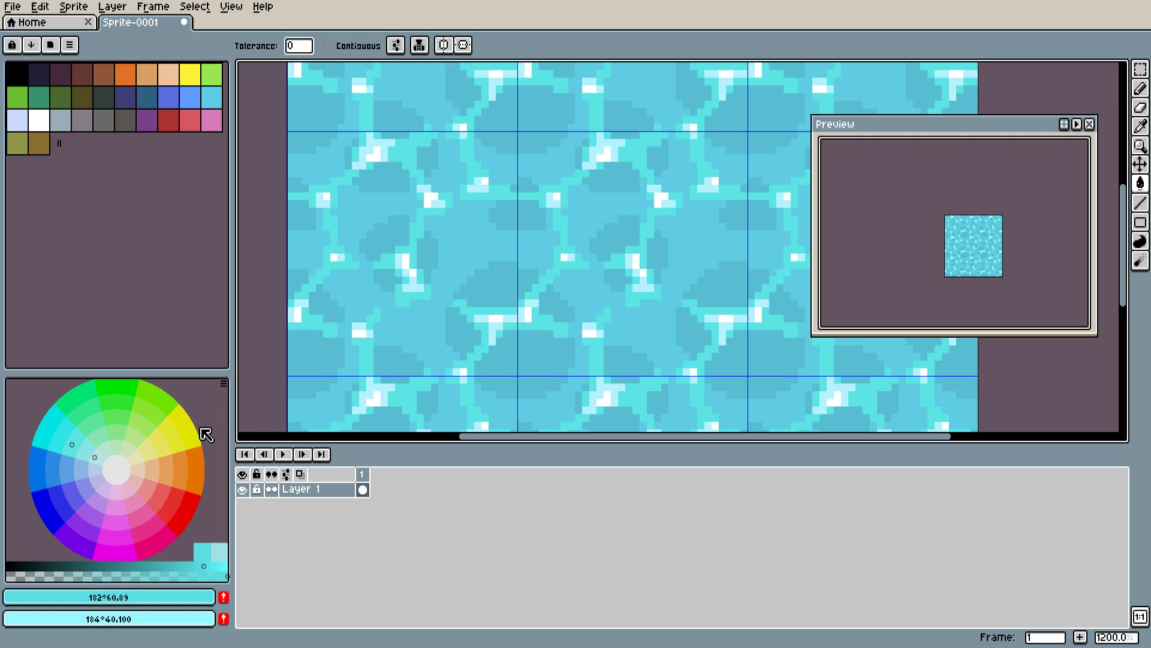
Turn the colour wheel's Discrete mode off and back on
click(224, 384)
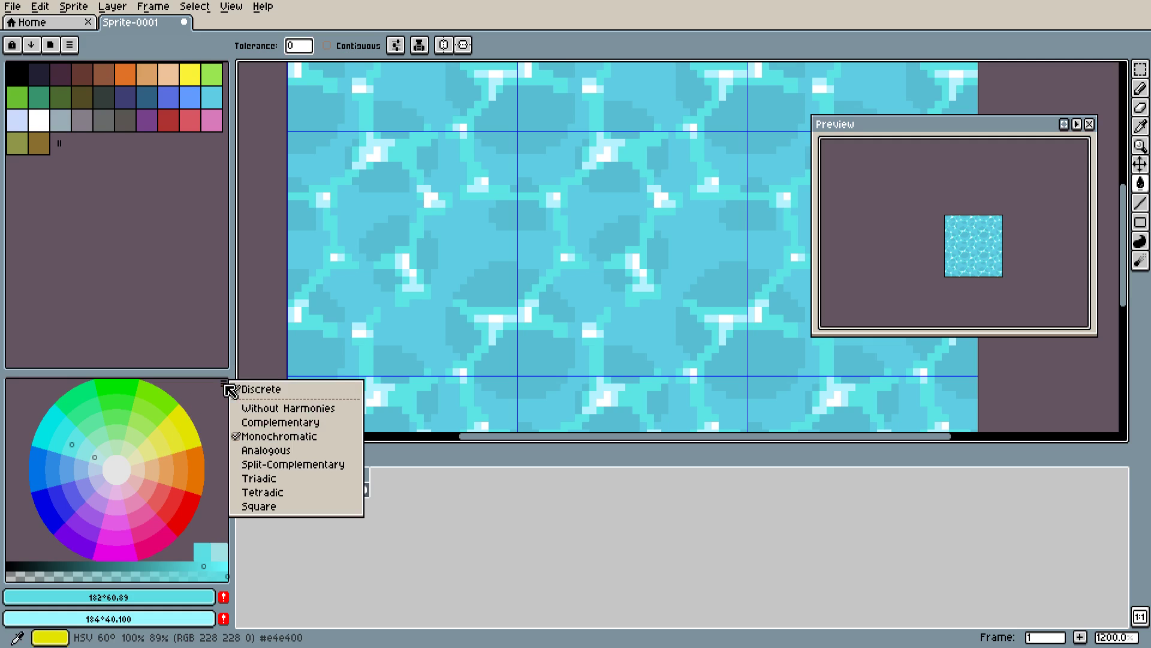
click(267, 391)
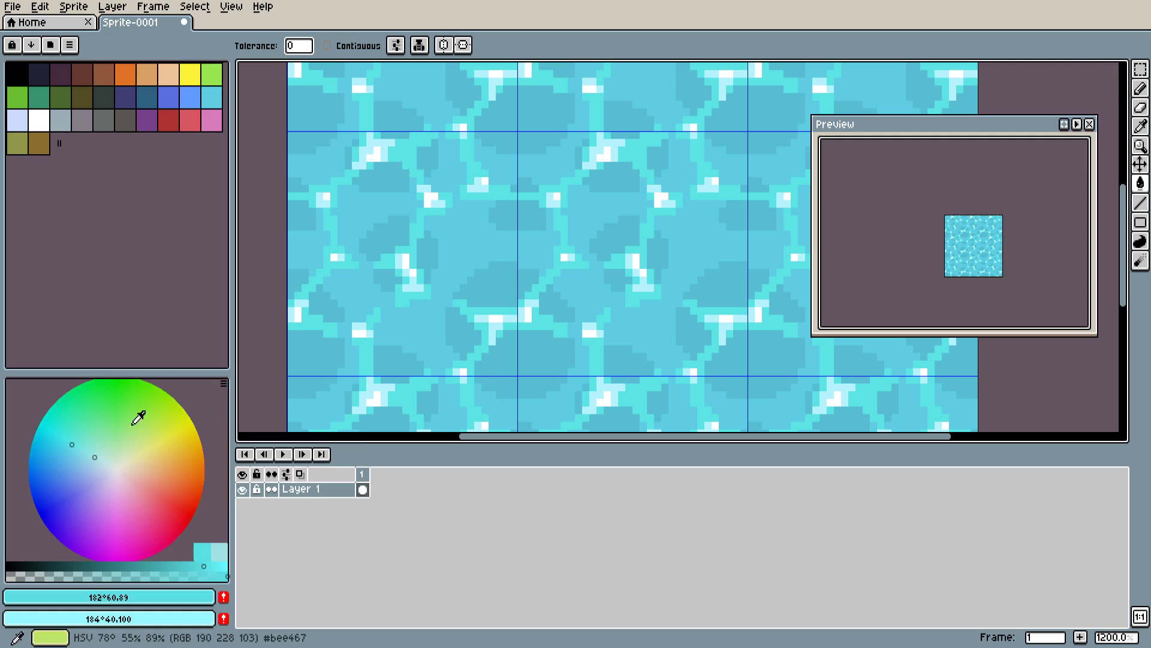
click(225, 384)
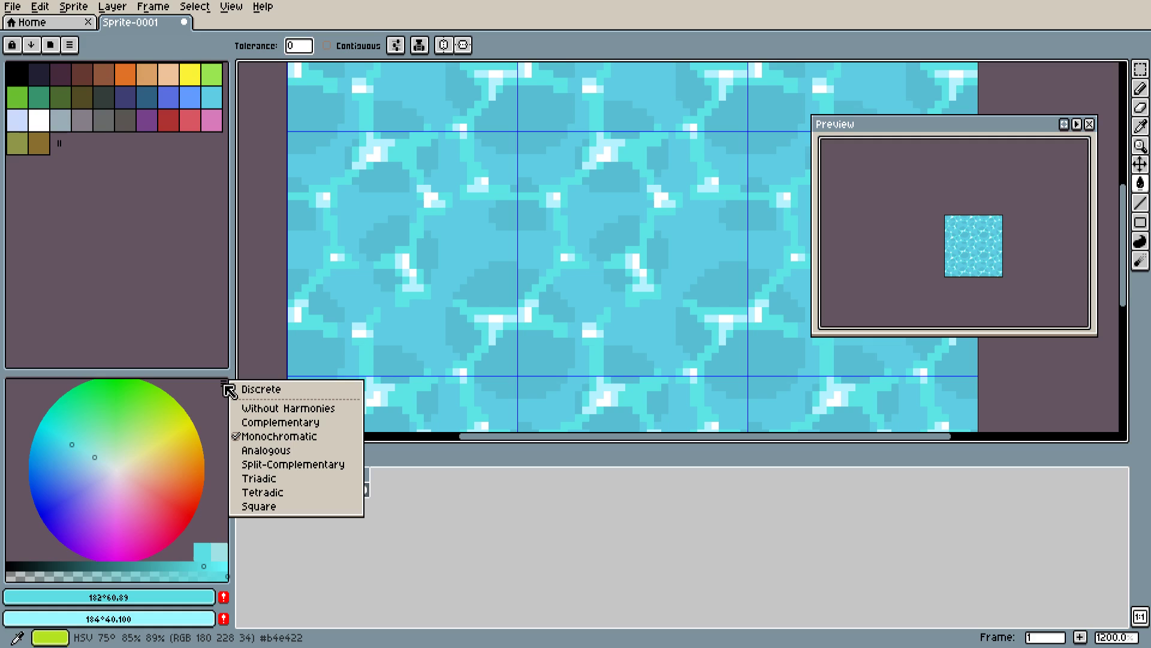
click(292, 396)
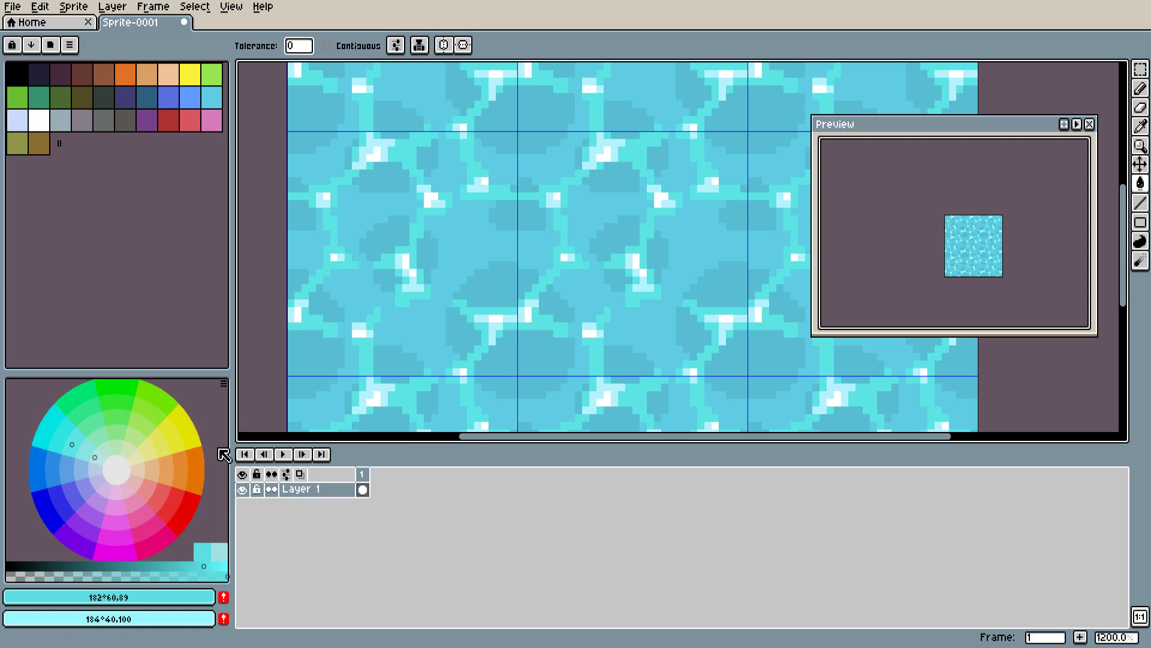
Try the Complementary and Triadic harmonies on the colour wheel and return to Monochromatic
click(224, 384)
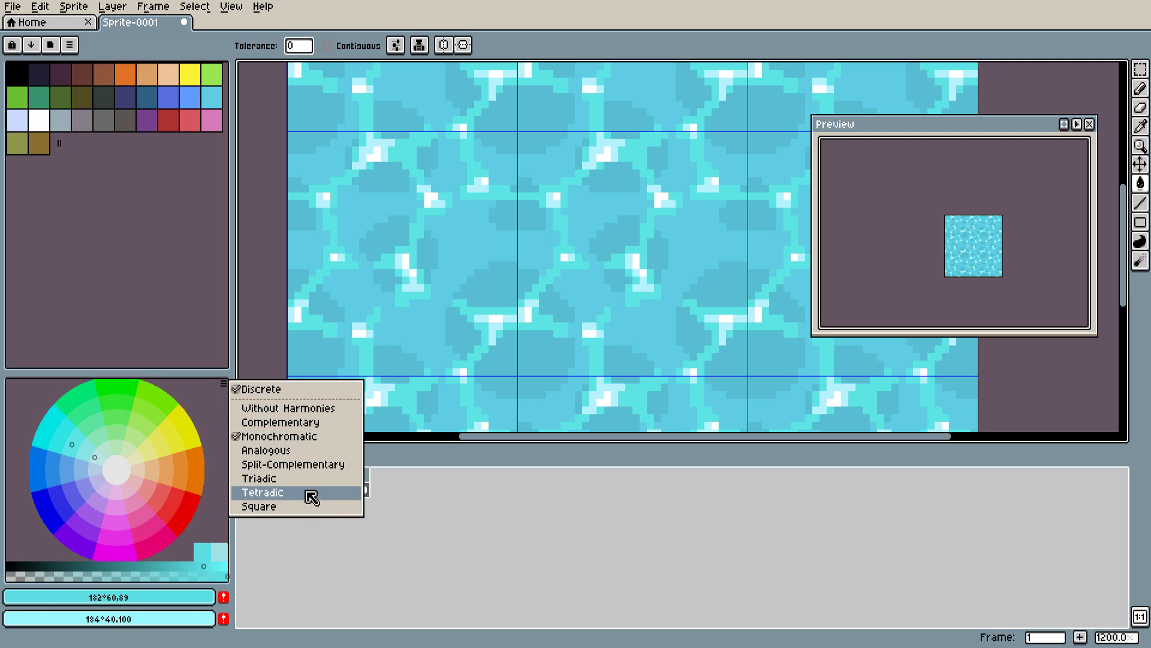
click(321, 423)
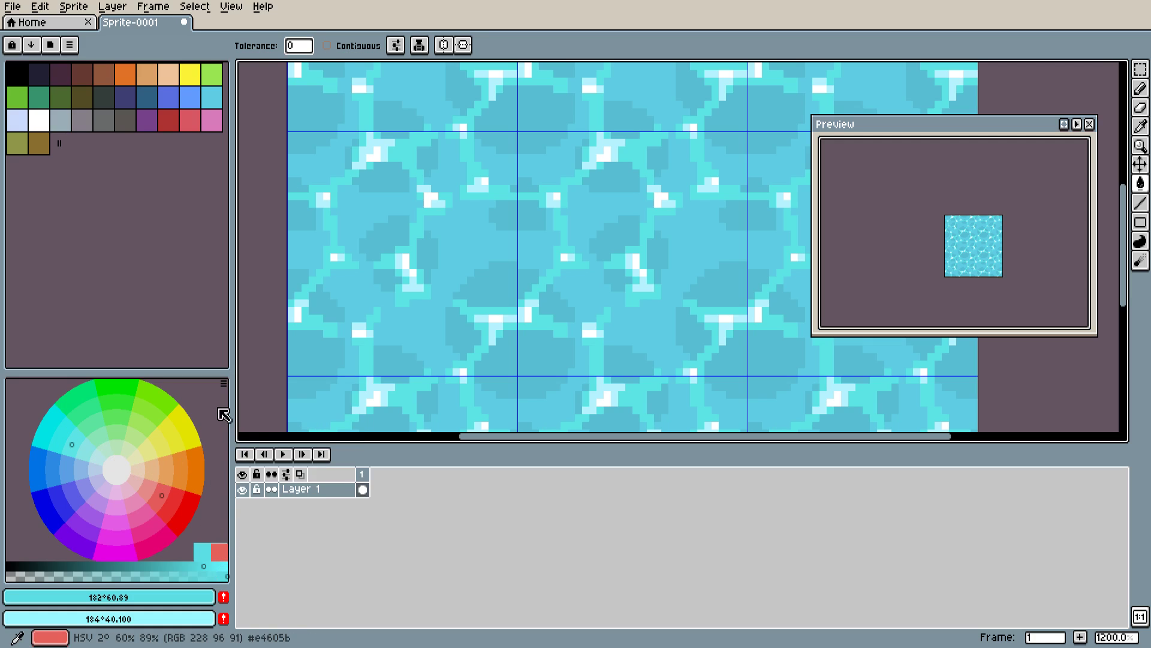
click(223, 384)
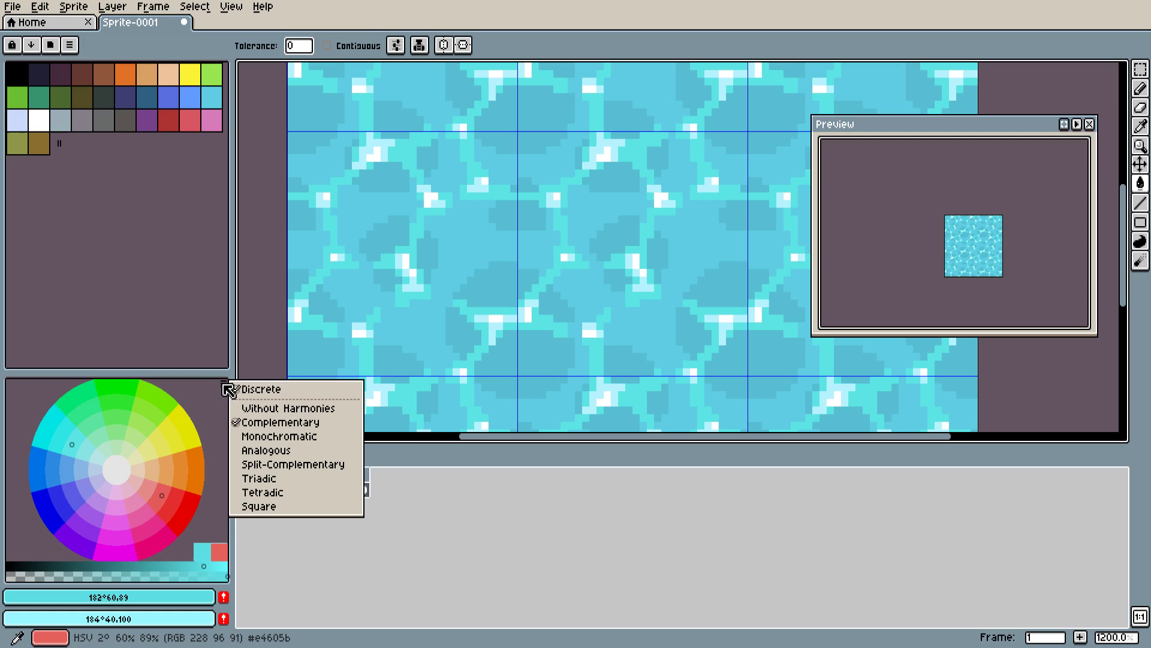
click(329, 478)
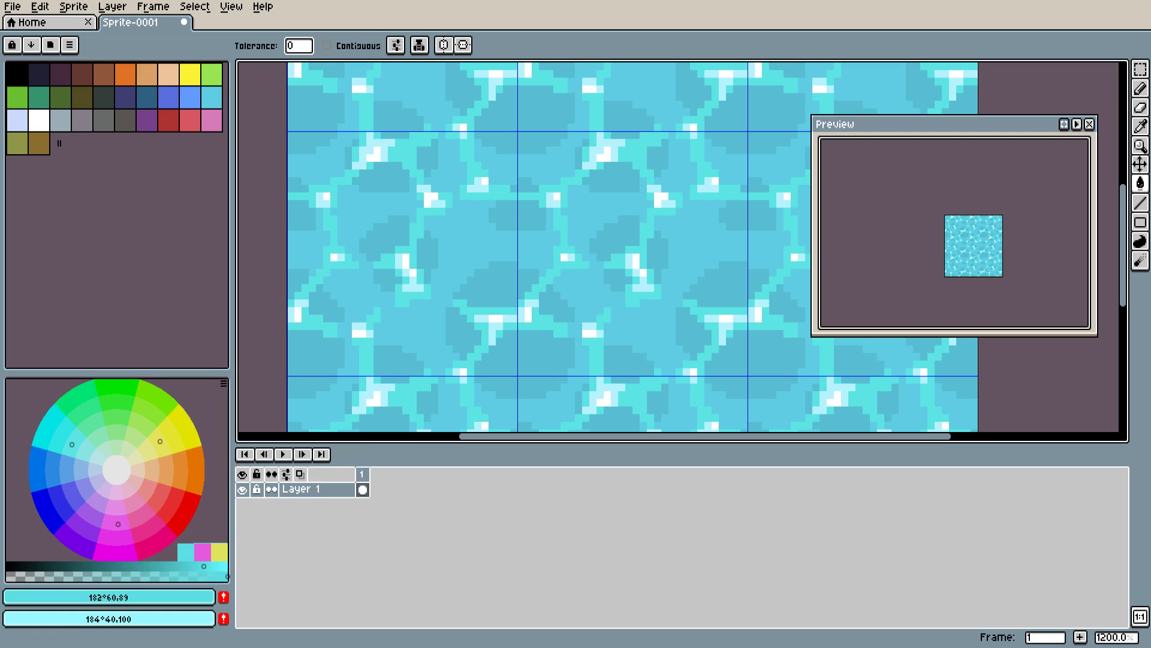
click(224, 384)
click(300, 437)
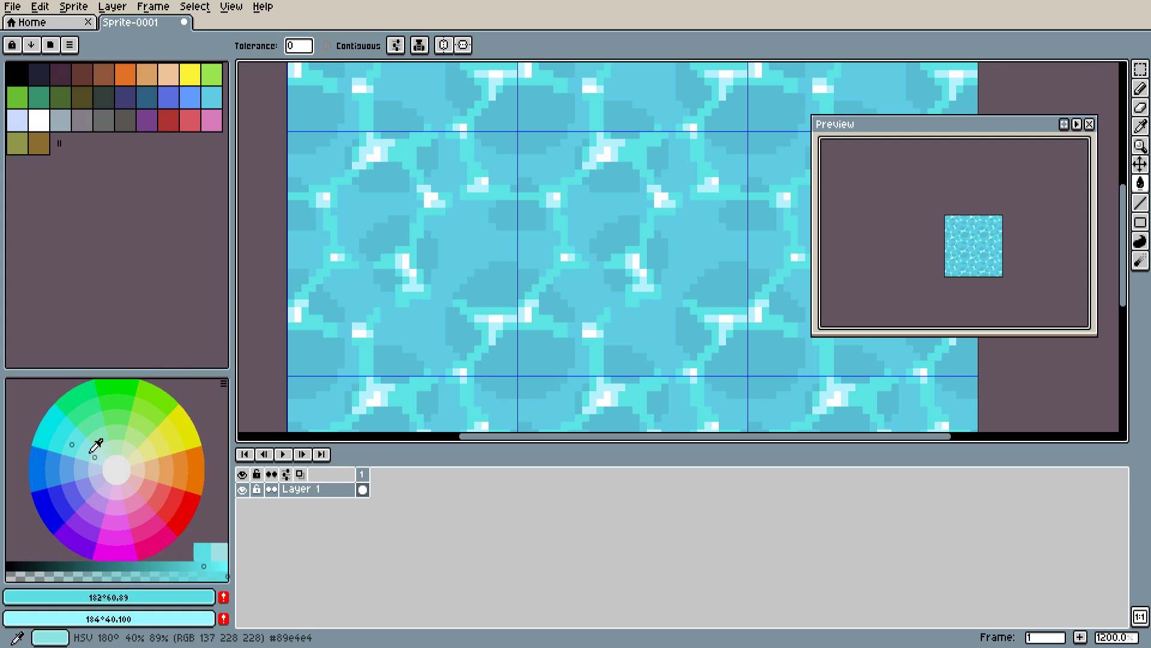
Shift the foreground hue around the wheel, return it to HSV 180, 60, 89 and view its HSV sliders
drag(96, 423, 98, 418)
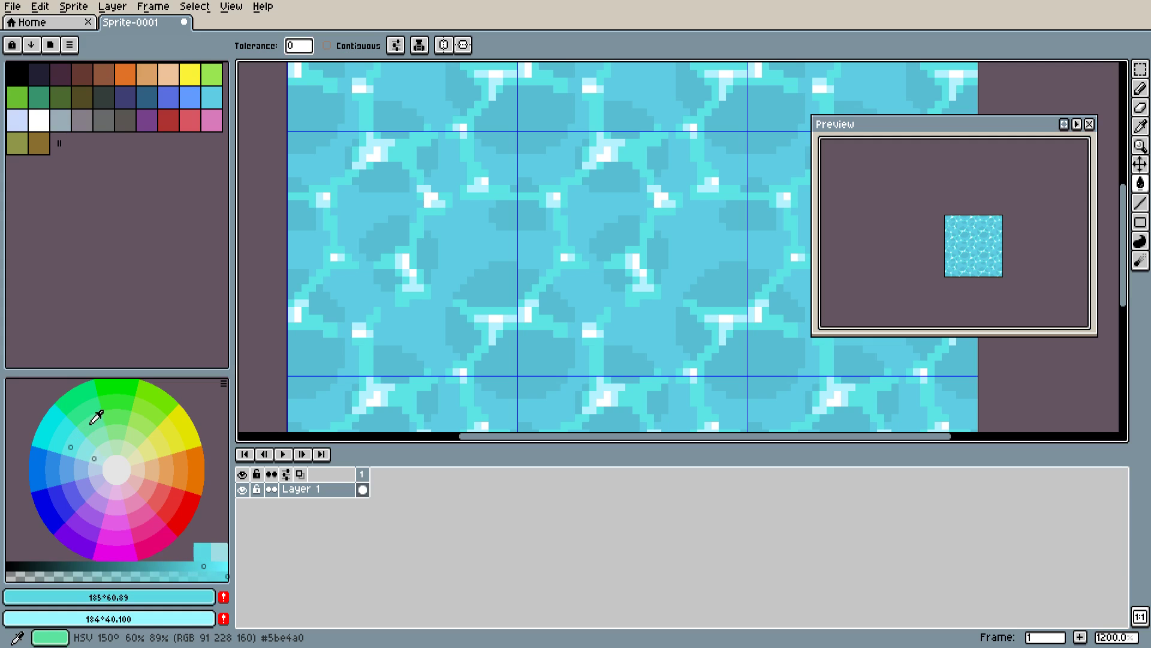
scroll(97, 416, down, 15)
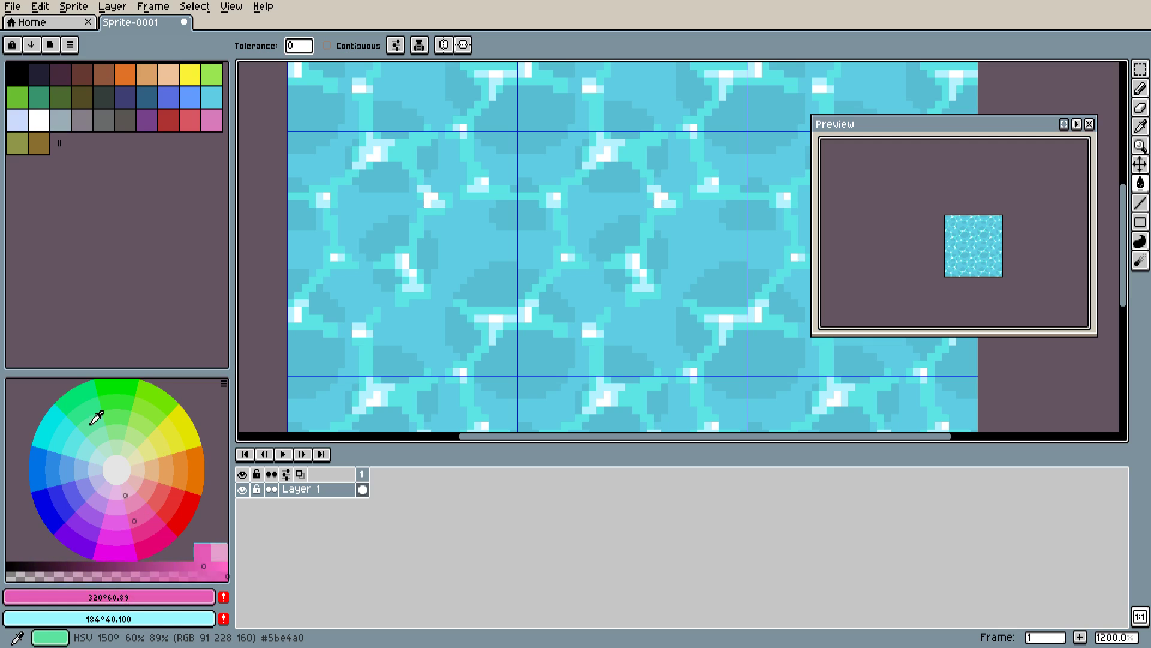
scroll(97, 416, up, 9)
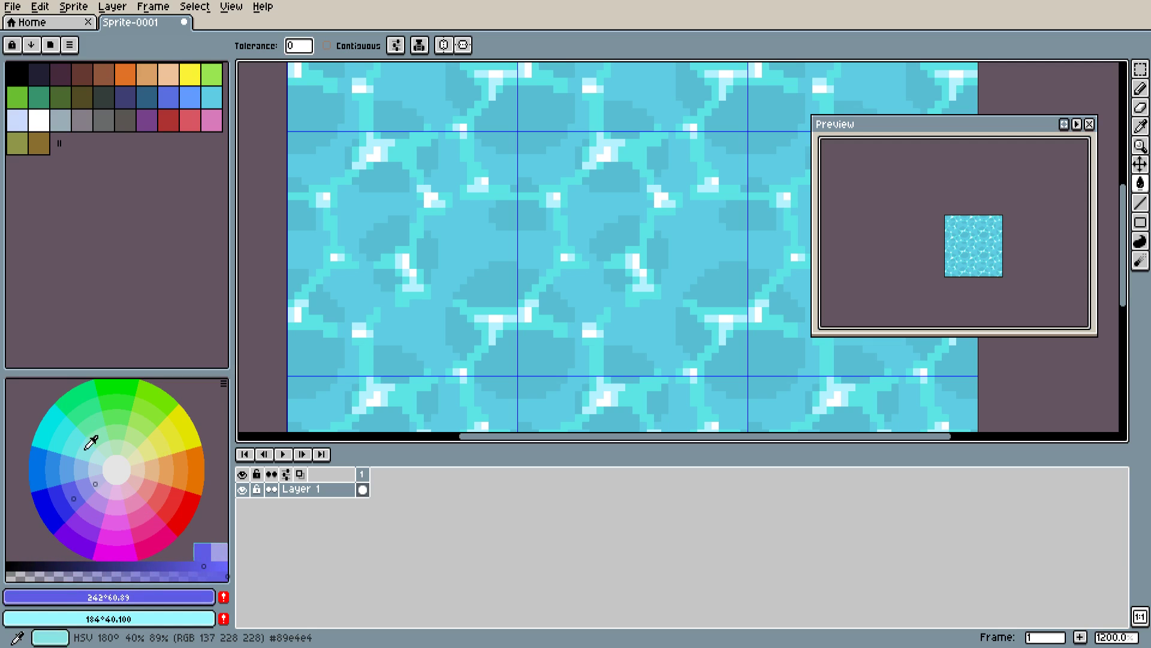
scroll(91, 443, up, 6)
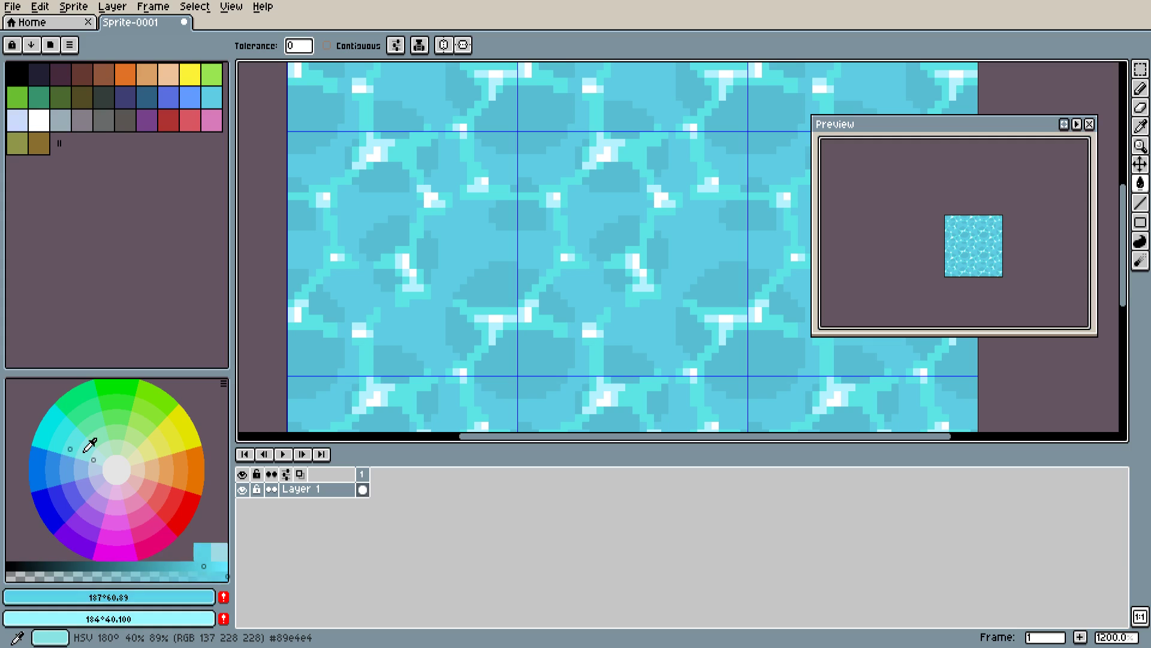
scroll(90, 444, up, 1)
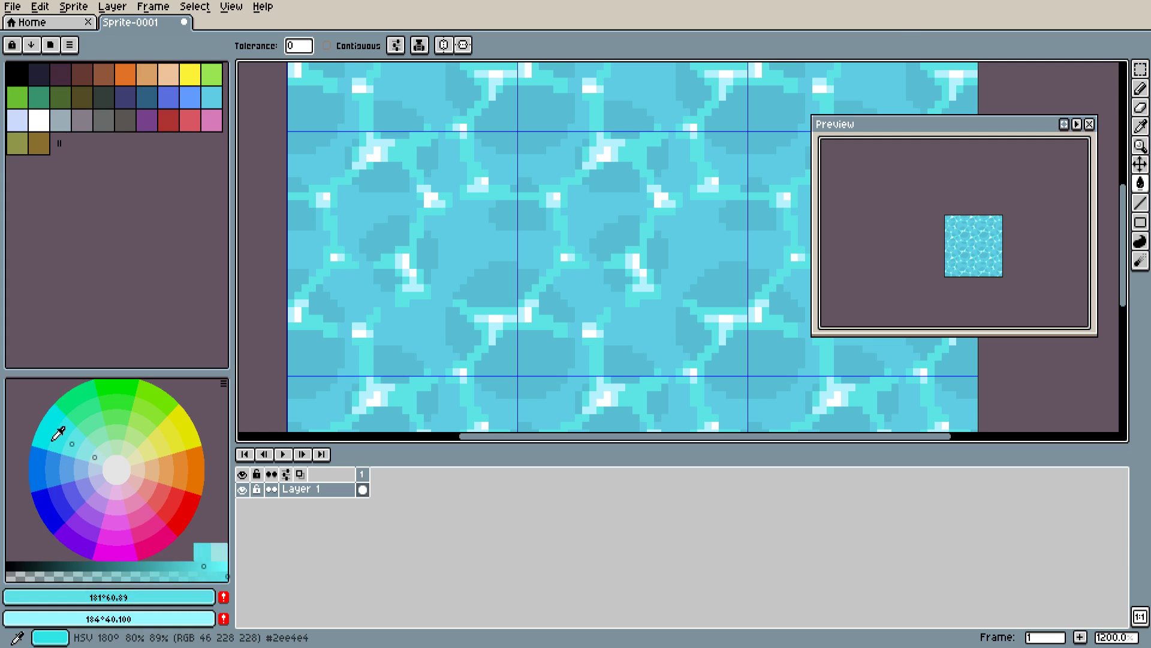
mouse_move(78, 442)
mouse_down()
mouse_move(88, 443)
mouse_move(61, 426)
mouse_move(72, 443)
mouse_up()
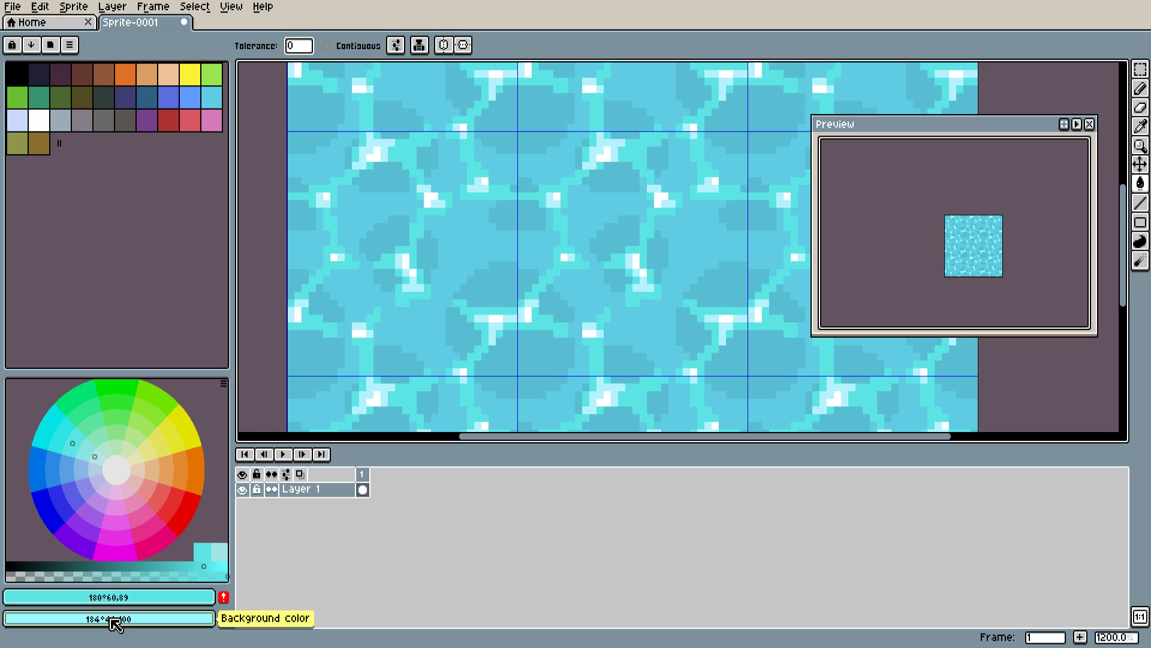
click(114, 597)
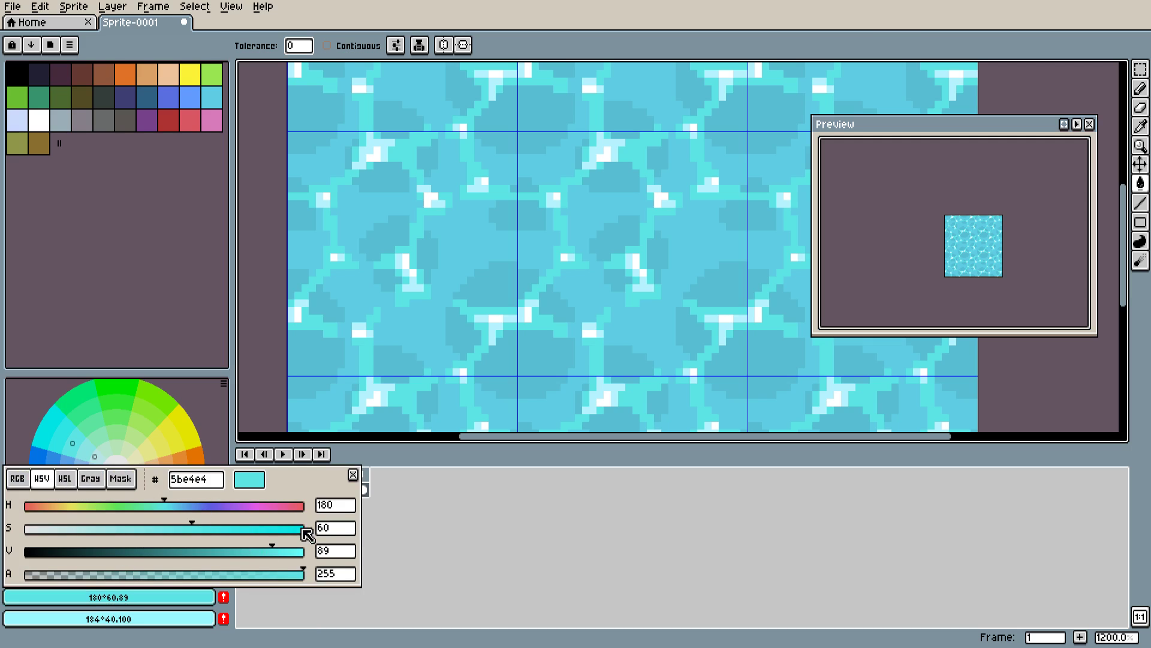
click(353, 475)
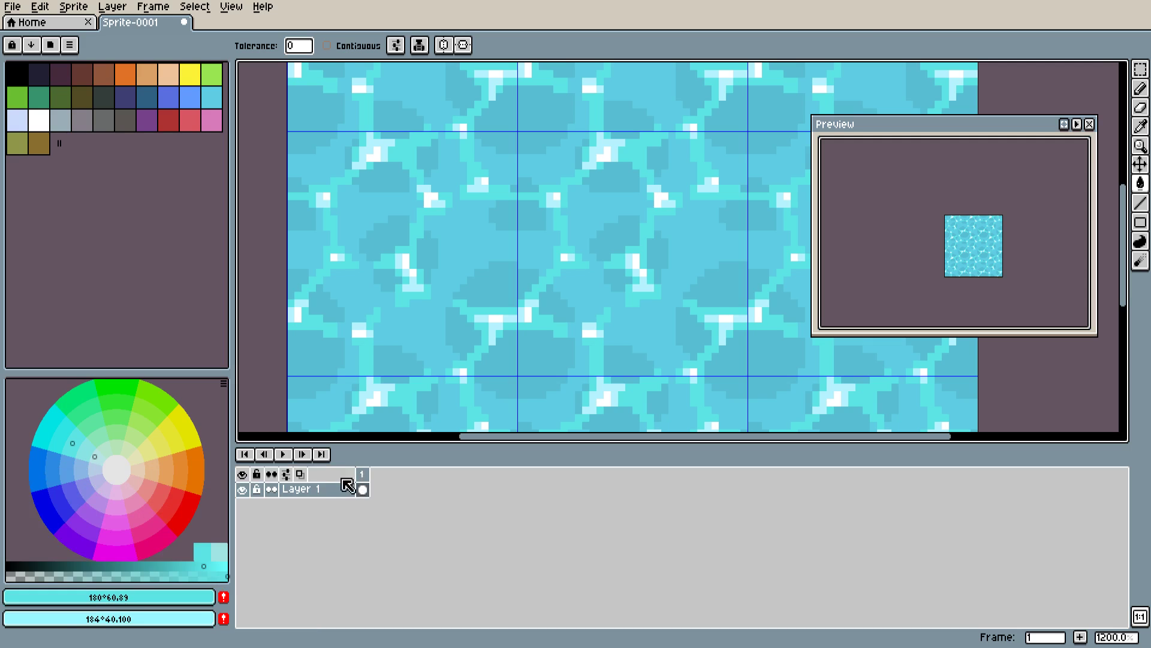
Try foreground saturations of 60, 80 and 40 at hue 180, and shift the hue to 211 and back
click(78, 437)
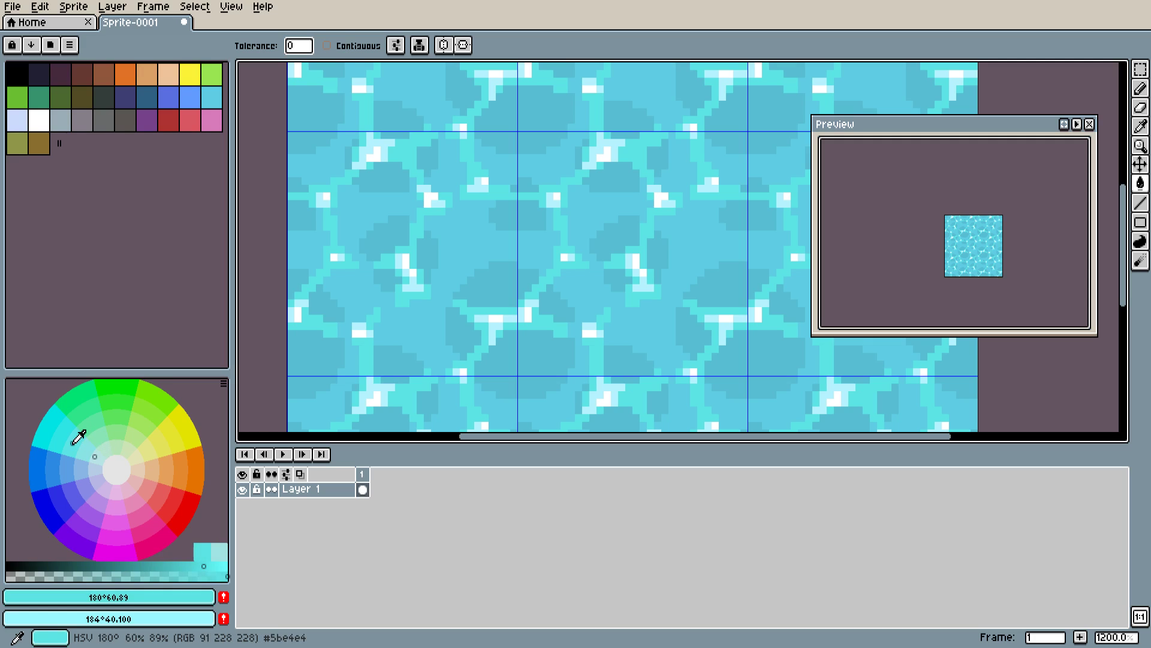
click(79, 436)
click(81, 433)
click(60, 429)
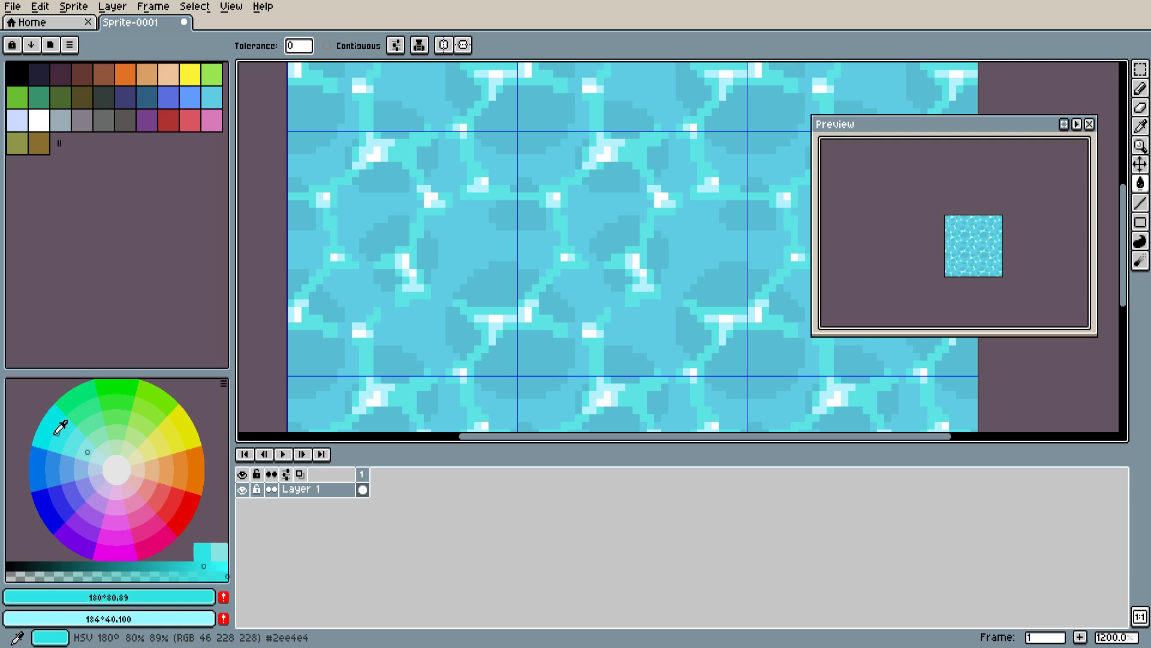
drag(62, 426, 95, 438)
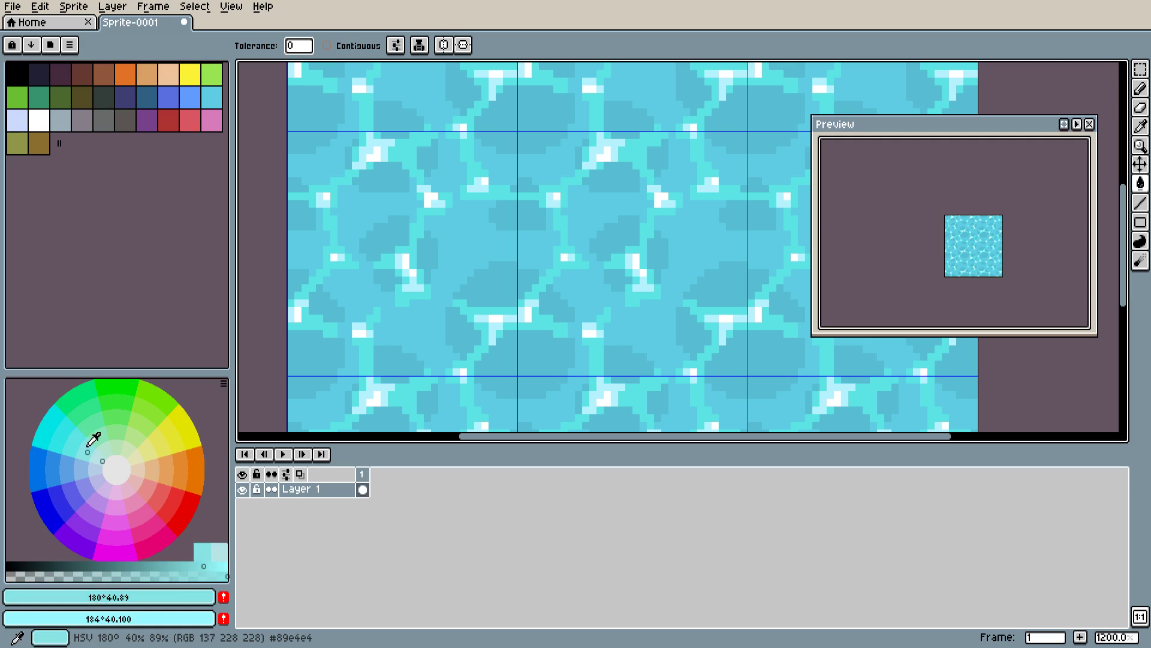
scroll(86, 415, down, 5)
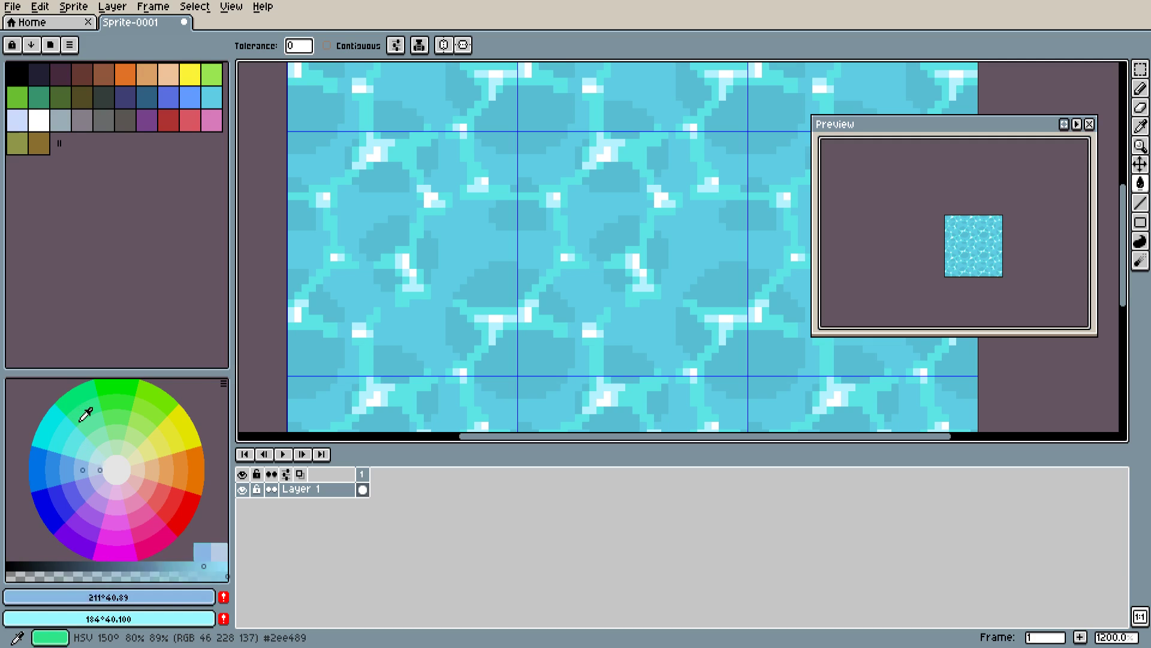
scroll(86, 415, up, 5)
Set the foreground colour to HSV 180, 80, 89 and turn off the colour wheel's Discrete mode
click(75, 446)
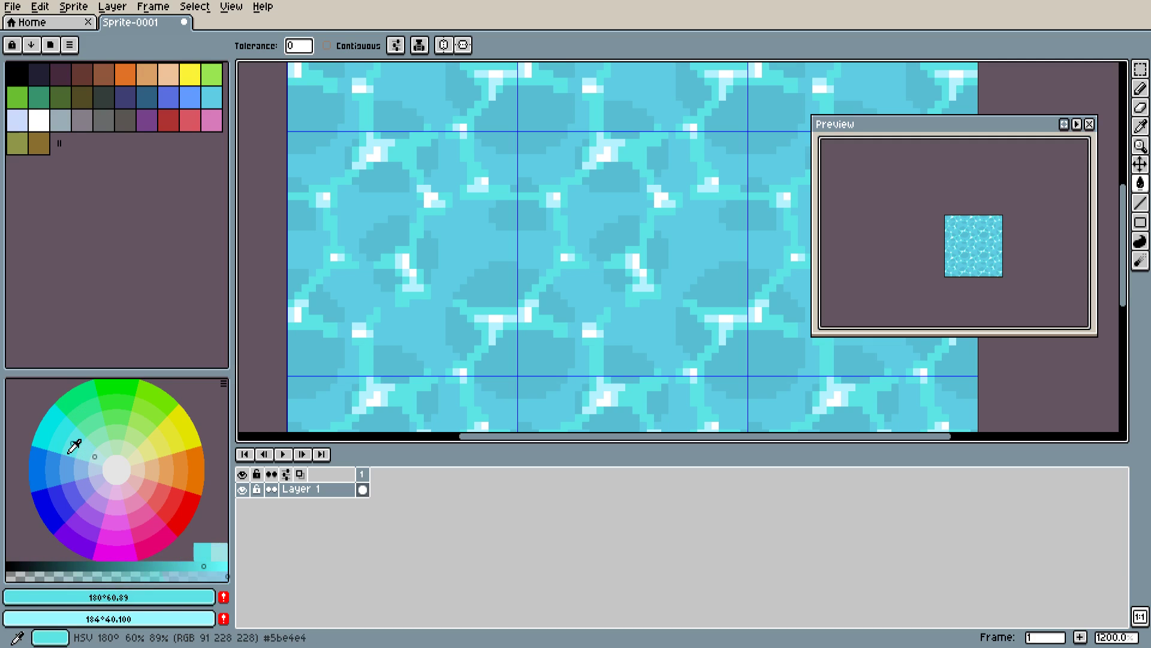
click(58, 435)
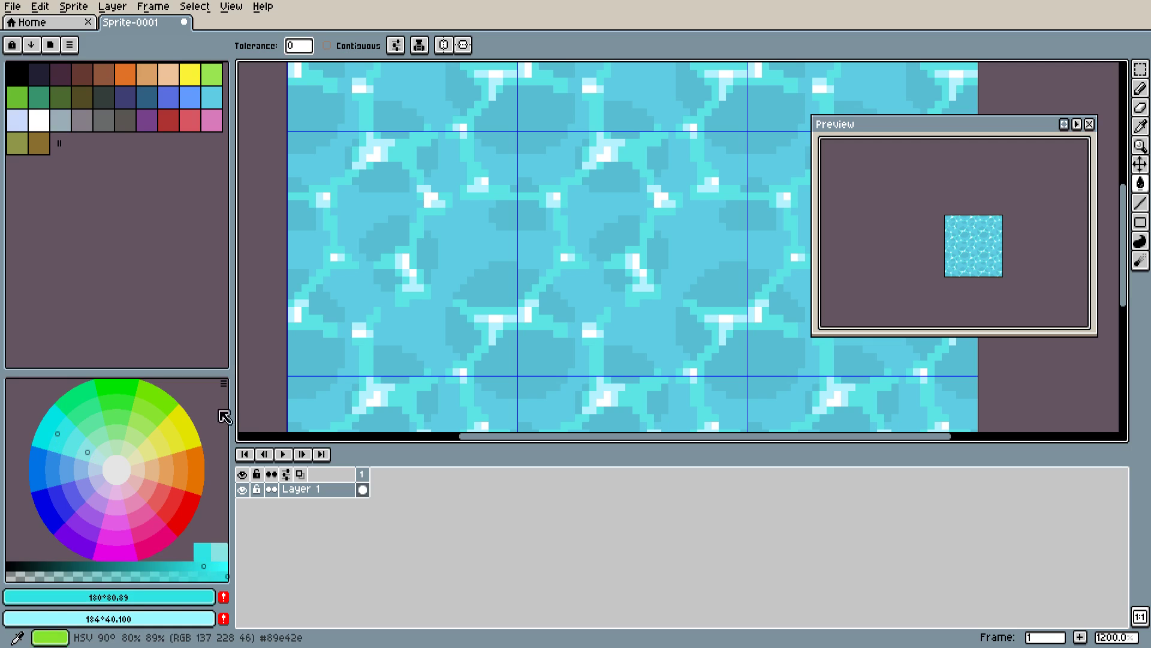
click(223, 383)
click(252, 389)
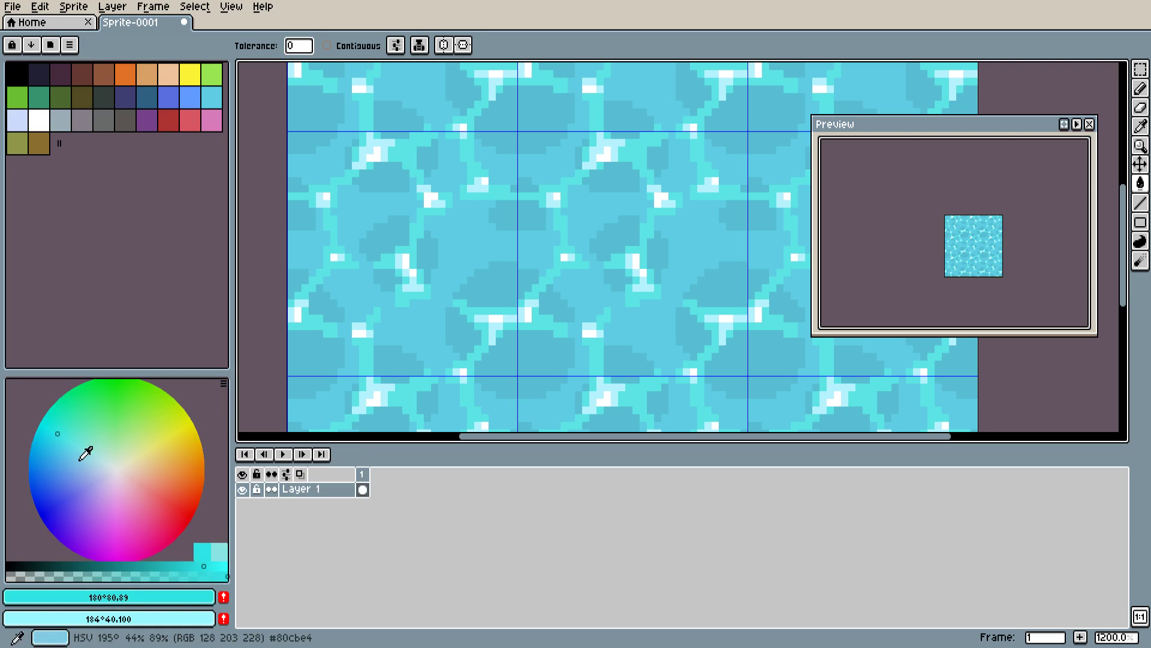
Try increasingly saturated blues on the colour wheel, at HSV 194, 56, 89, HSV 193, 75, 89 and HSV 192, 92, 89
click(92, 461)
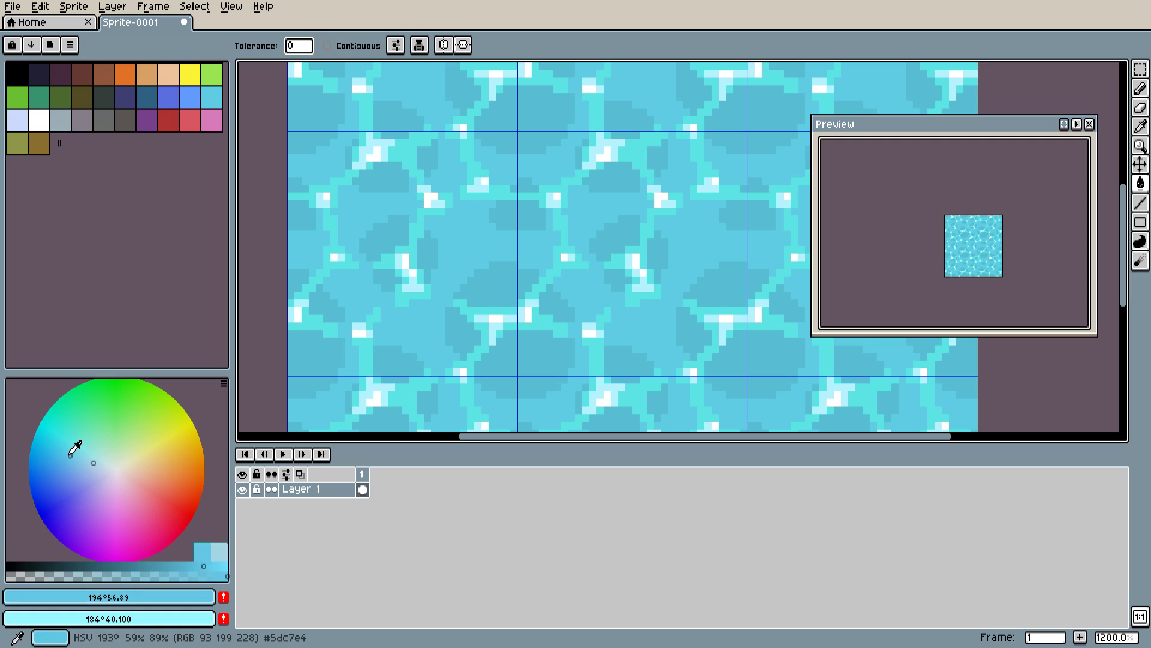
click(47, 443)
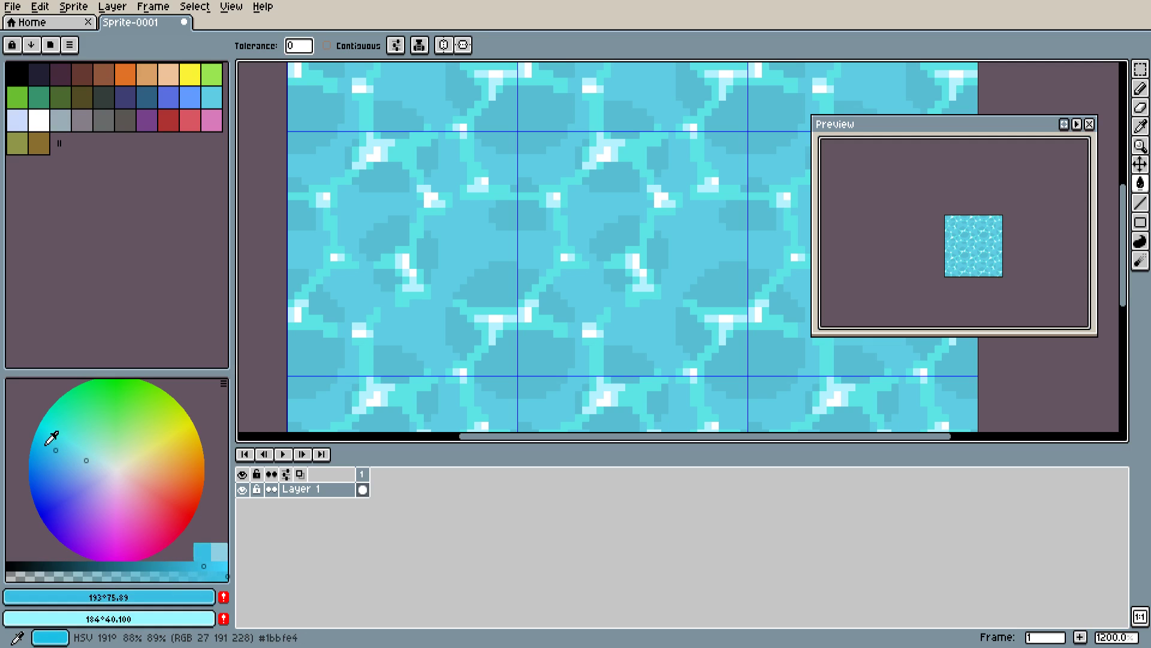
click(42, 444)
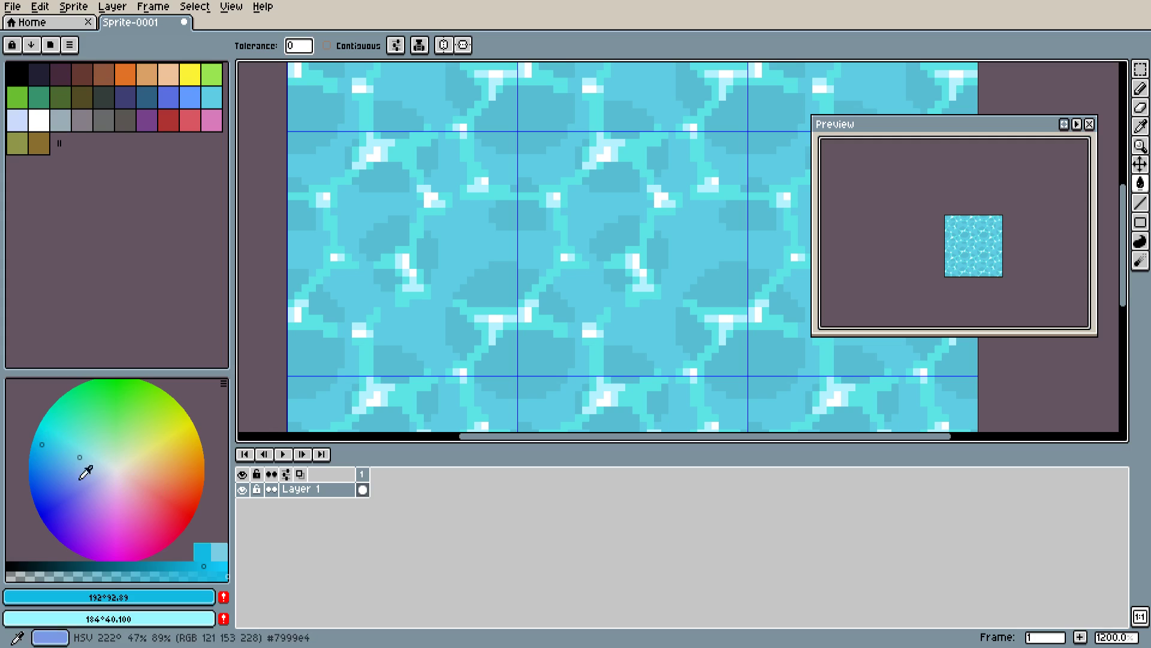
Show the foreground colour's HSV sliders over the timeline and sample the turquoise ripple colour from the canvas
click(109, 599)
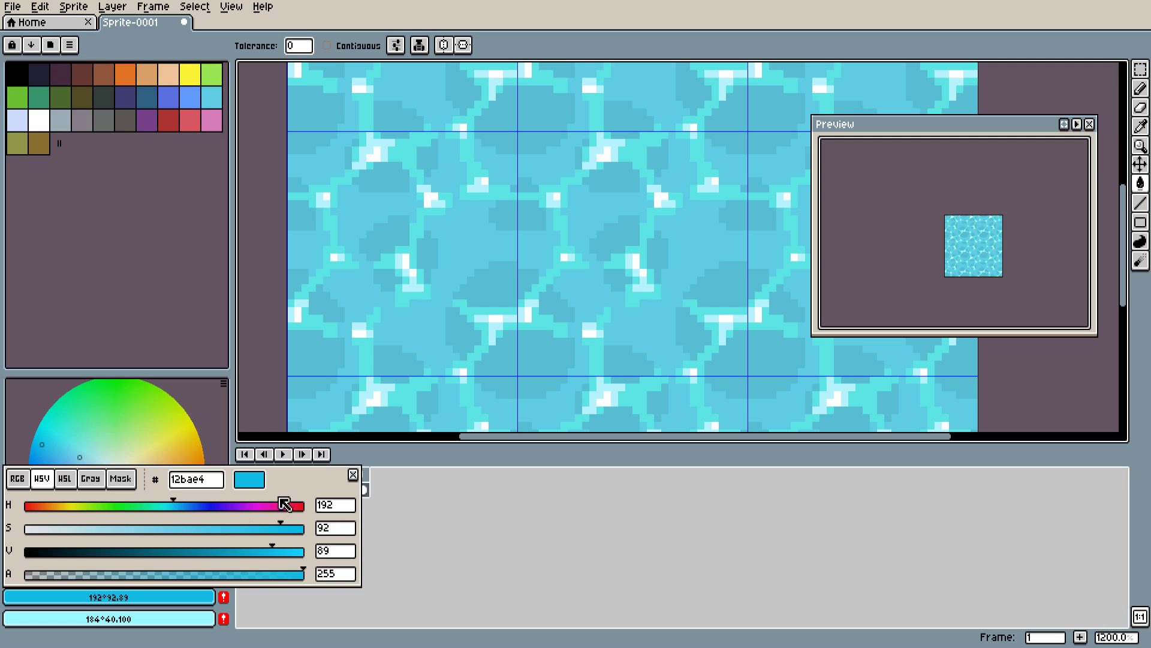
drag(309, 480, 972, 504)
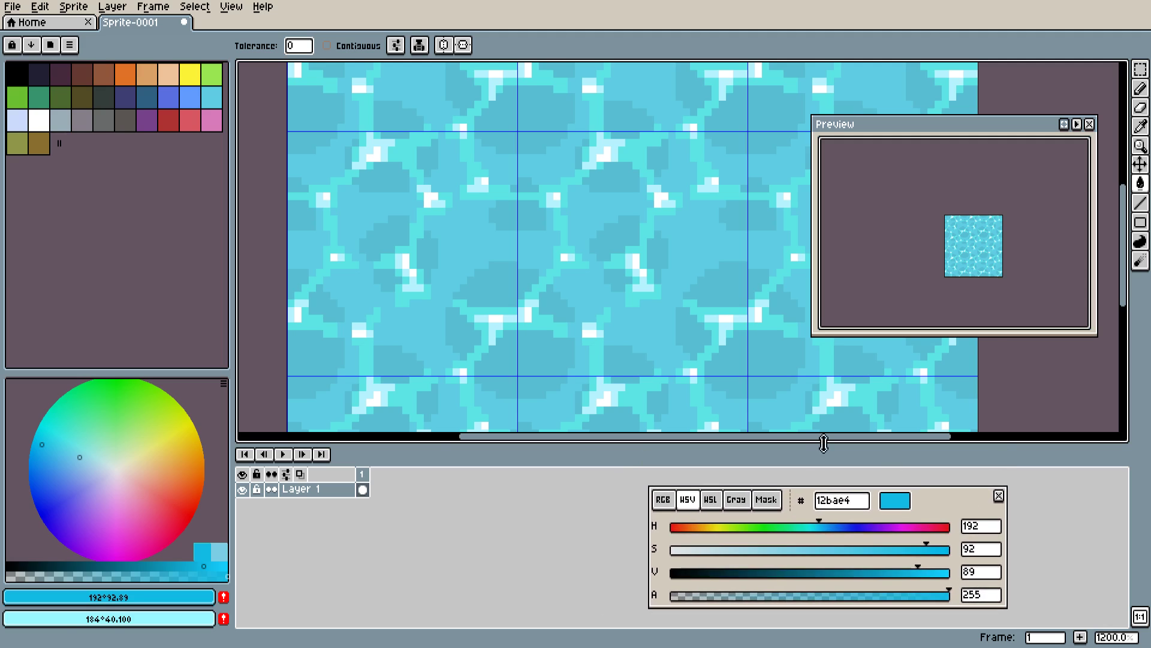
key(i)
click(663, 380)
key(g)
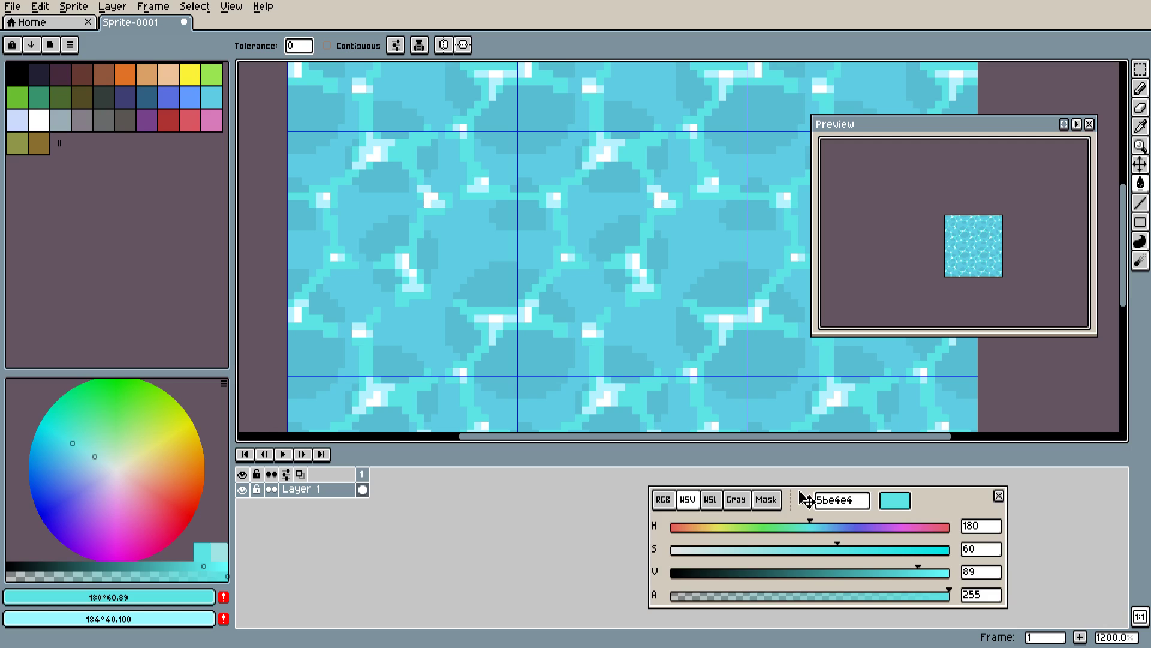
drag(941, 496, 1063, 479)
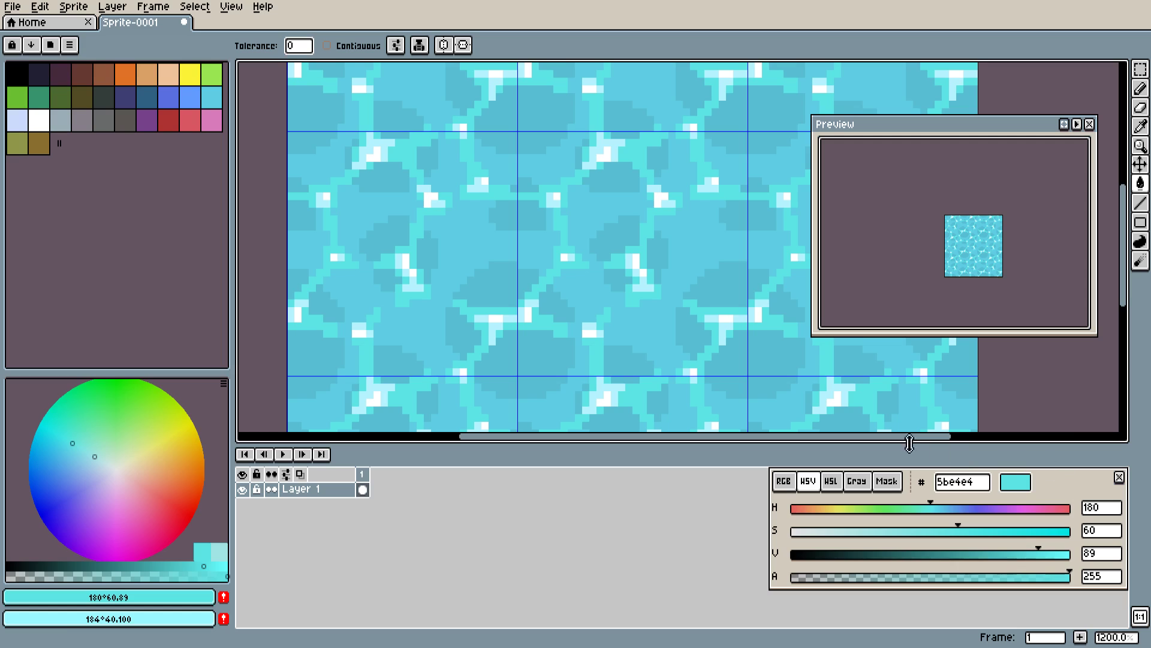
Try a pale pink from the colour wheel, and sample the darker blue shadow-patch colour from the canvas as foreground
click(128, 481)
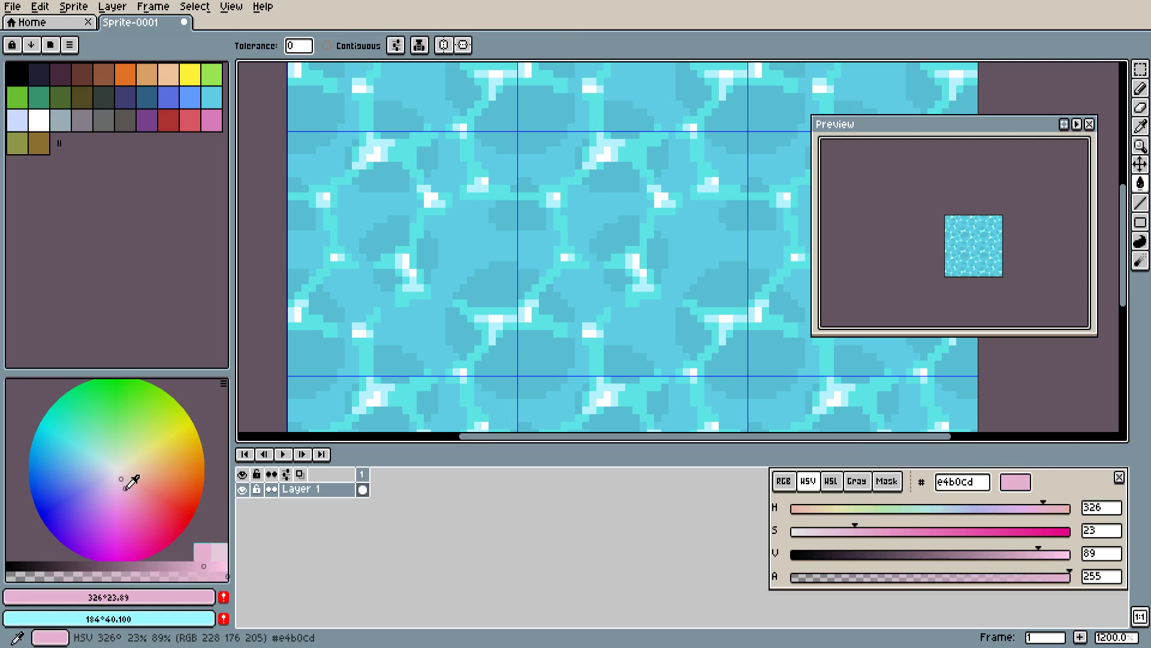
click(123, 463)
alt+click(527, 360)
alt+click(585, 304)
alt+click(496, 290)
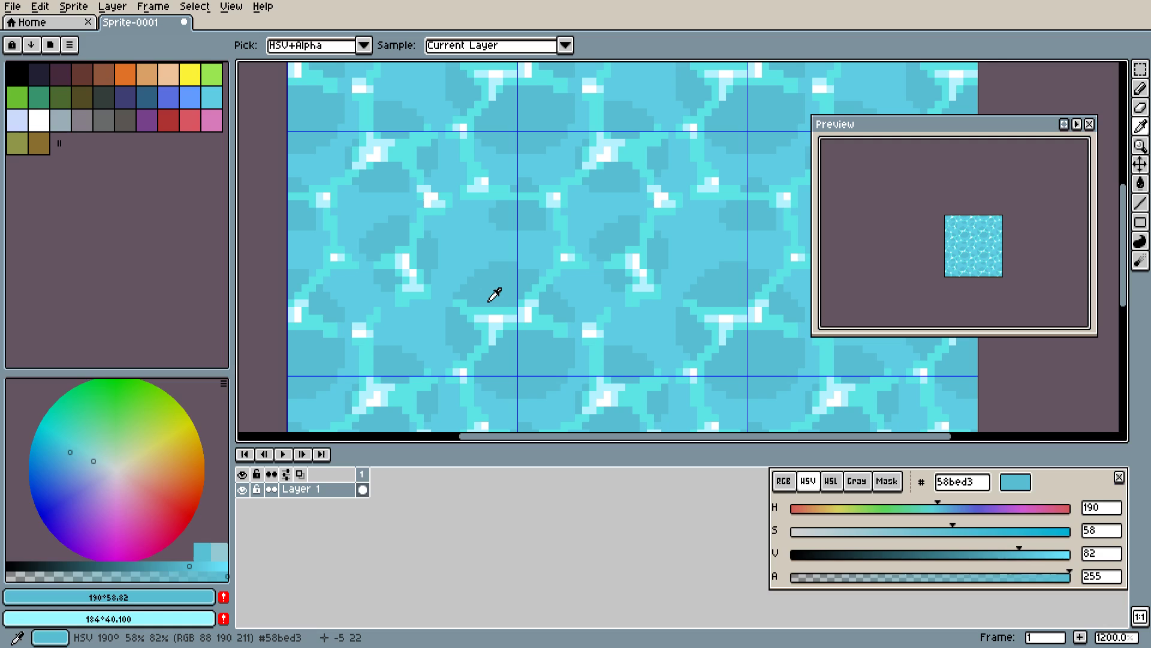
Reopen the foreground HSV sliders over the timeline's empty area and set the shadow colour's saturation to 62
drag(1070, 485, 760, 504)
click(806, 496)
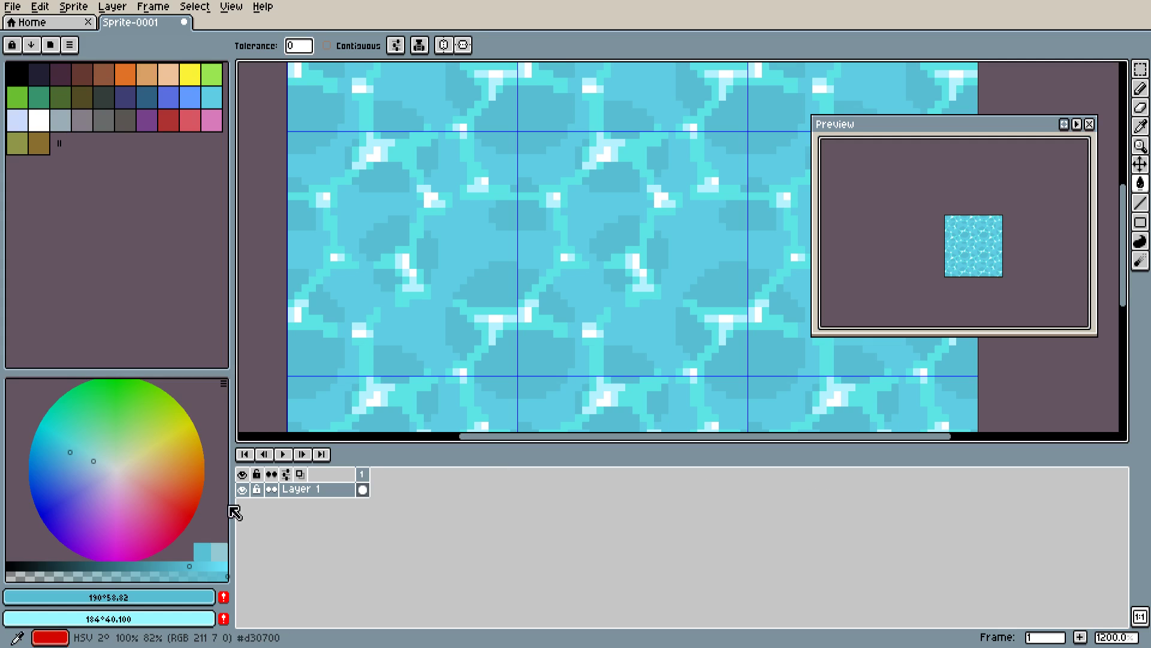
click(147, 598)
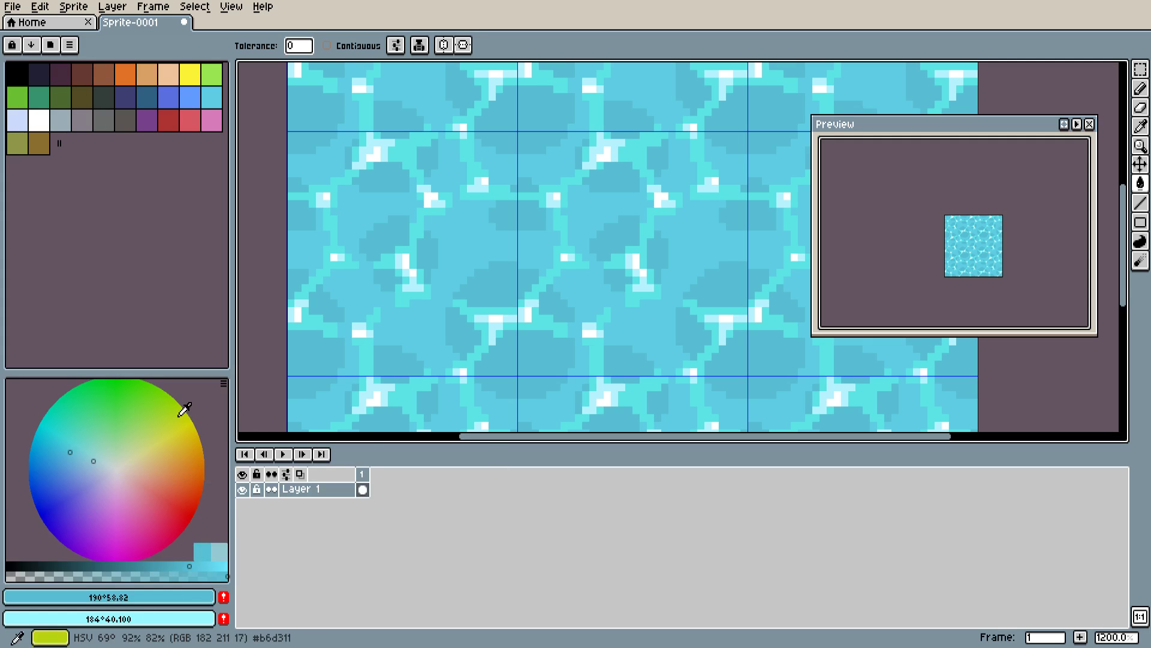
click(150, 597)
click(148, 600)
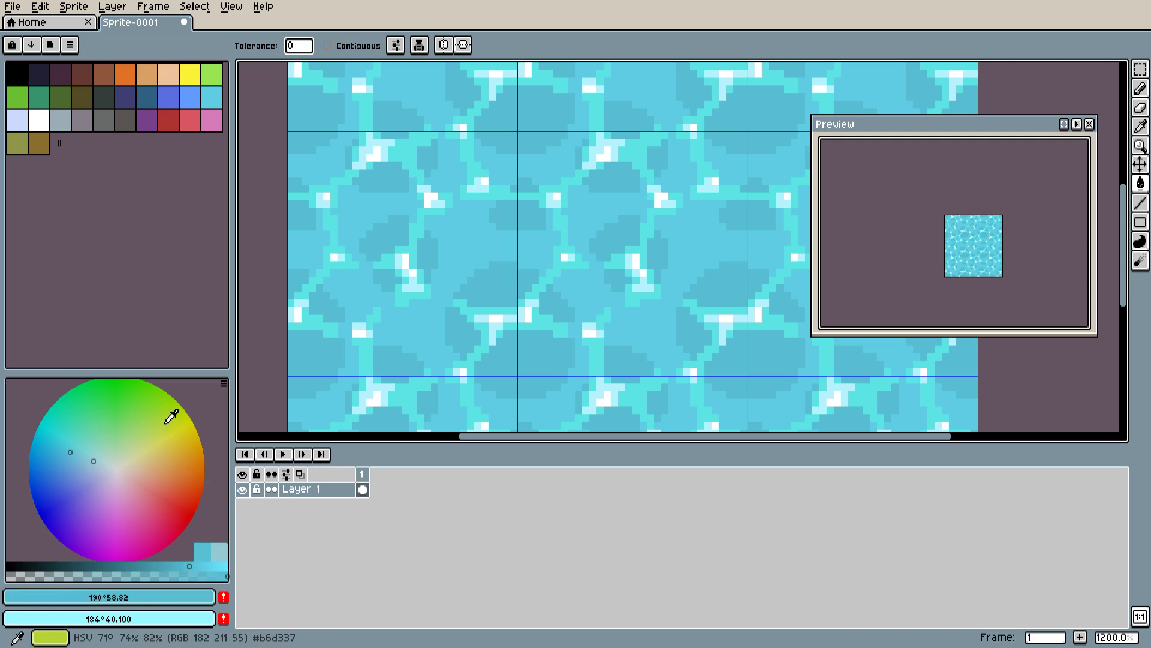
click(158, 594)
drag(300, 493, 1029, 493)
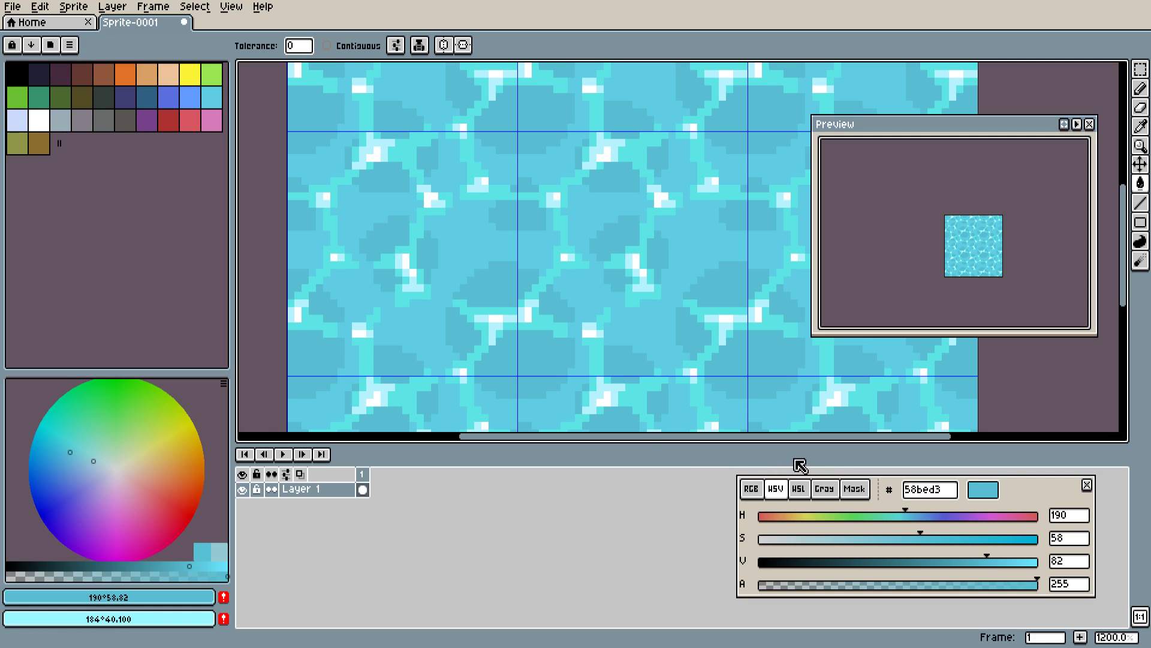
drag(1048, 488, 1086, 484)
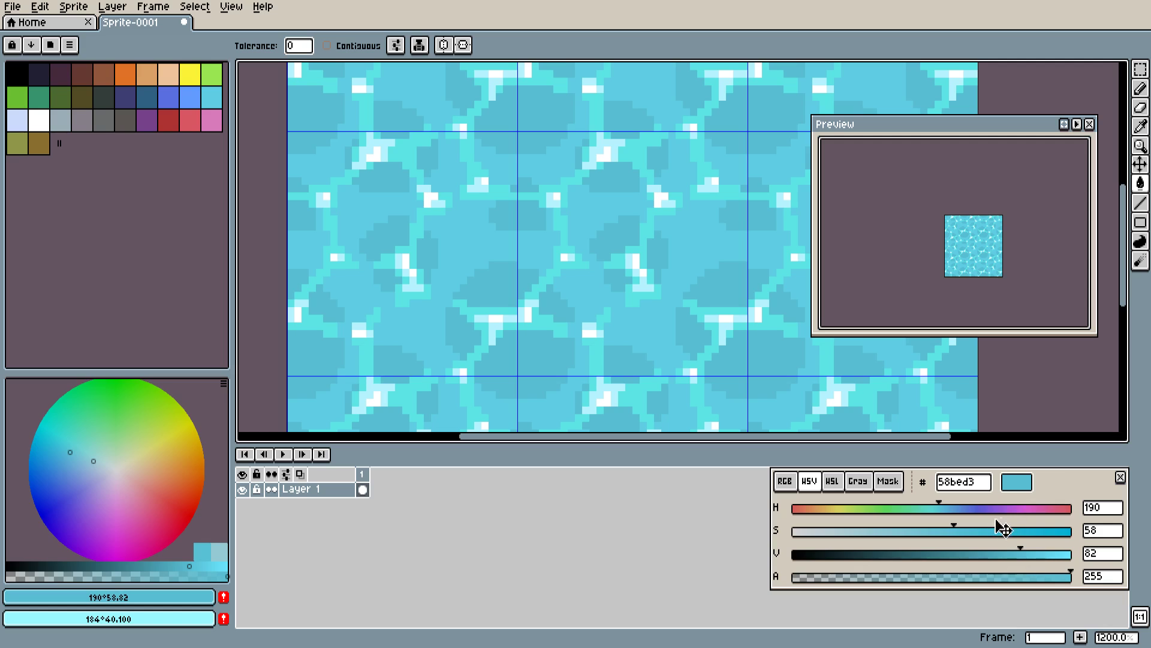
mouse_move(955, 530)
mouse_down()
mouse_move(1069, 540)
mouse_move(879, 528)
mouse_move(1037, 533)
mouse_move(980, 530)
mouse_move(953, 542)
mouse_move(885, 531)
mouse_move(979, 527)
mouse_move(925, 535)
mouse_move(972, 536)
mouse_up()
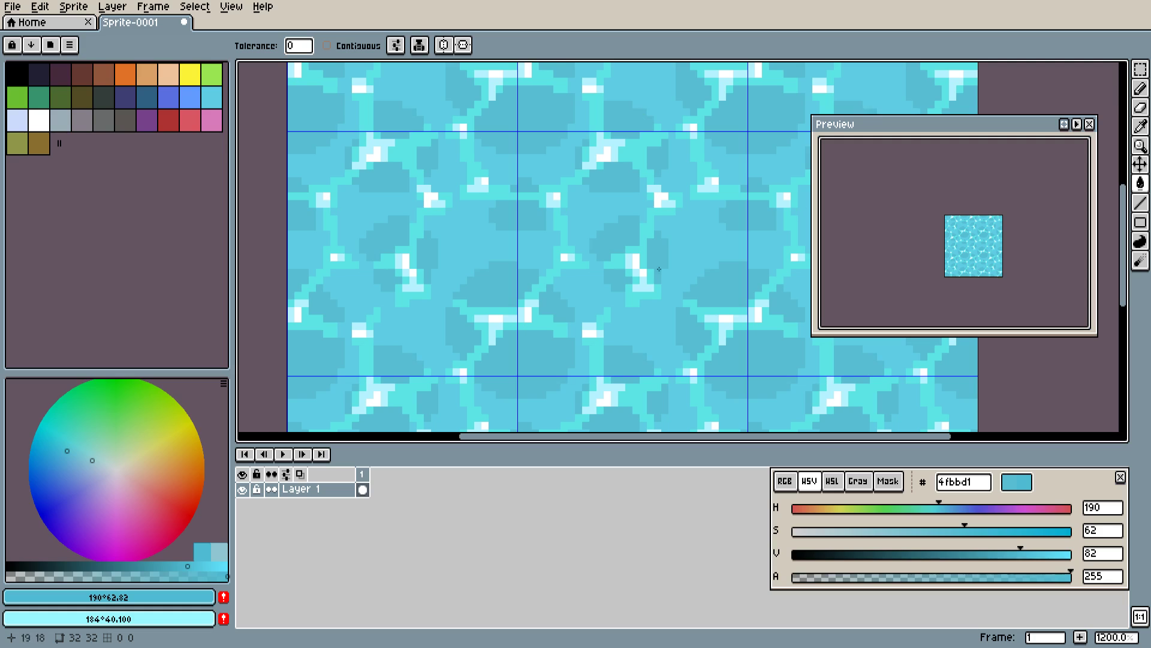
Examine the tiled water pattern for repetition and colour balance at zoom levels between 100% and 500%
scroll(660, 240, down, 2)
drag(601, 247, 465, 247)
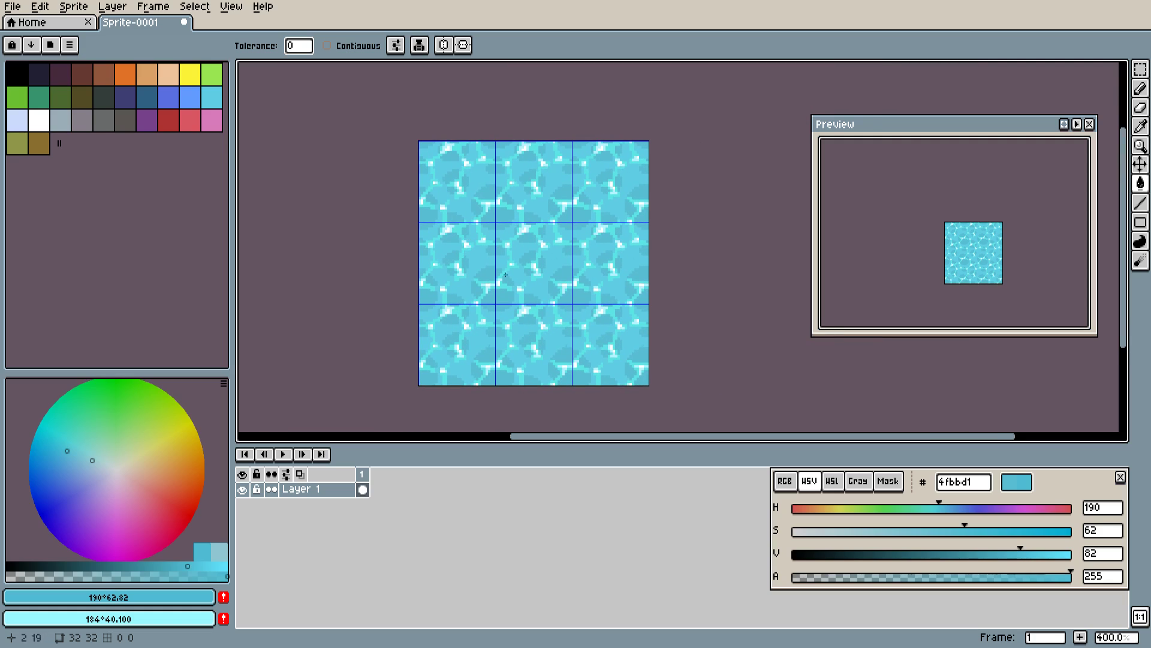
scroll(564, 288, down, 3)
key(v)
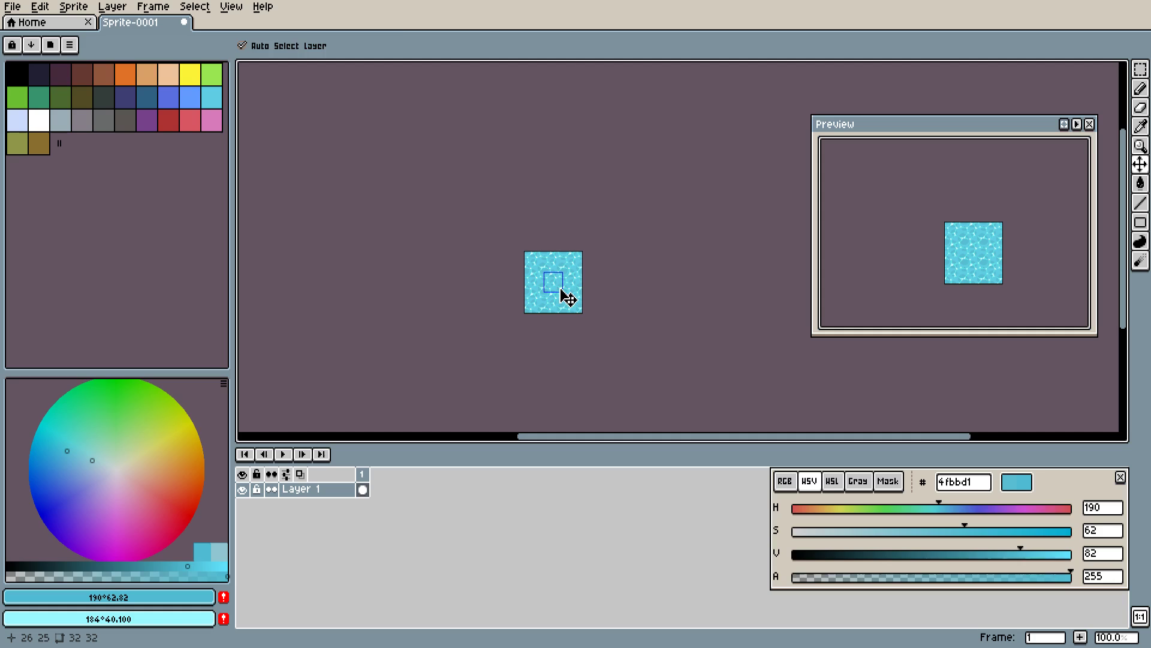
key(g)
scroll(558, 294, up, 1)
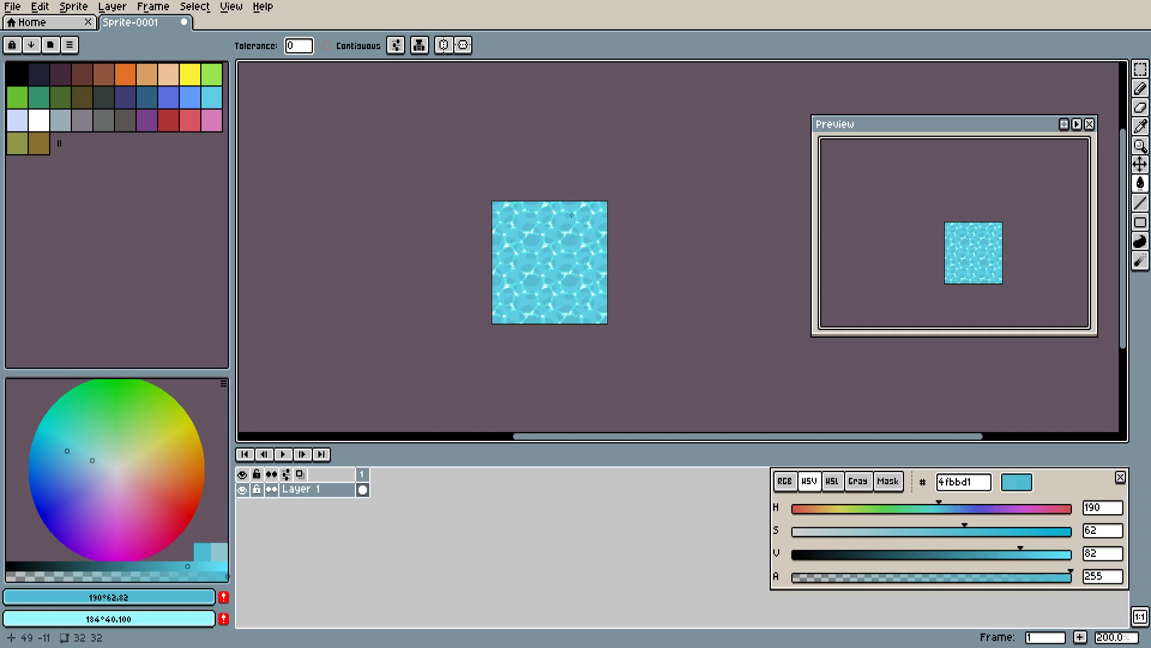
scroll(589, 253, up, 1)
scroll(589, 254, up, 2)
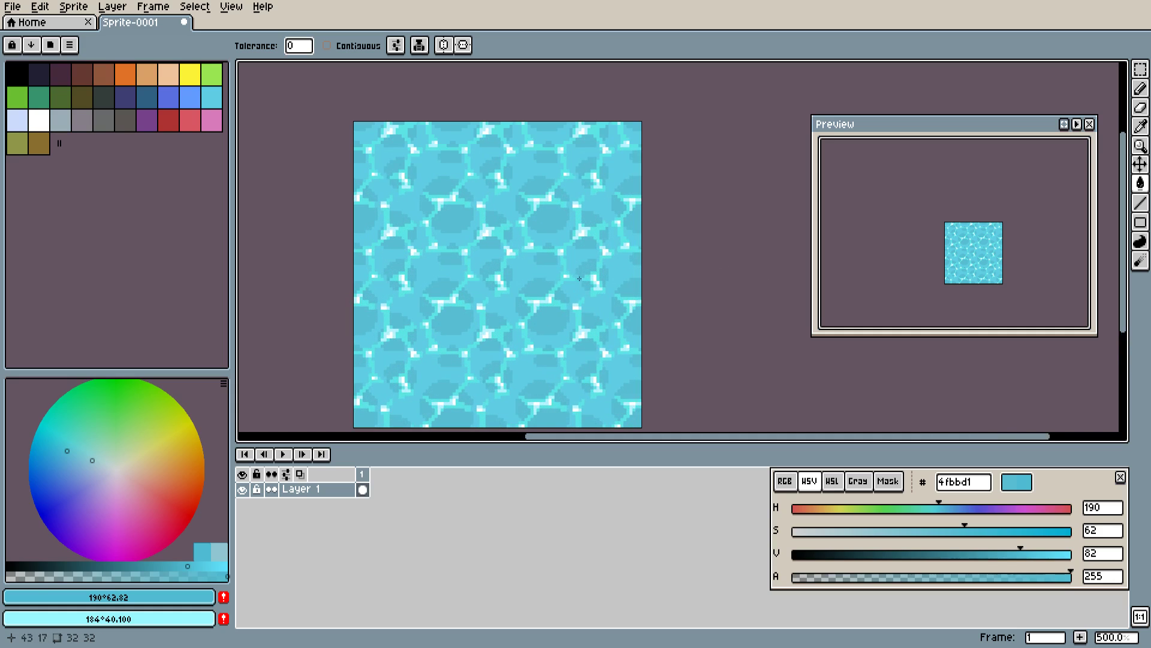